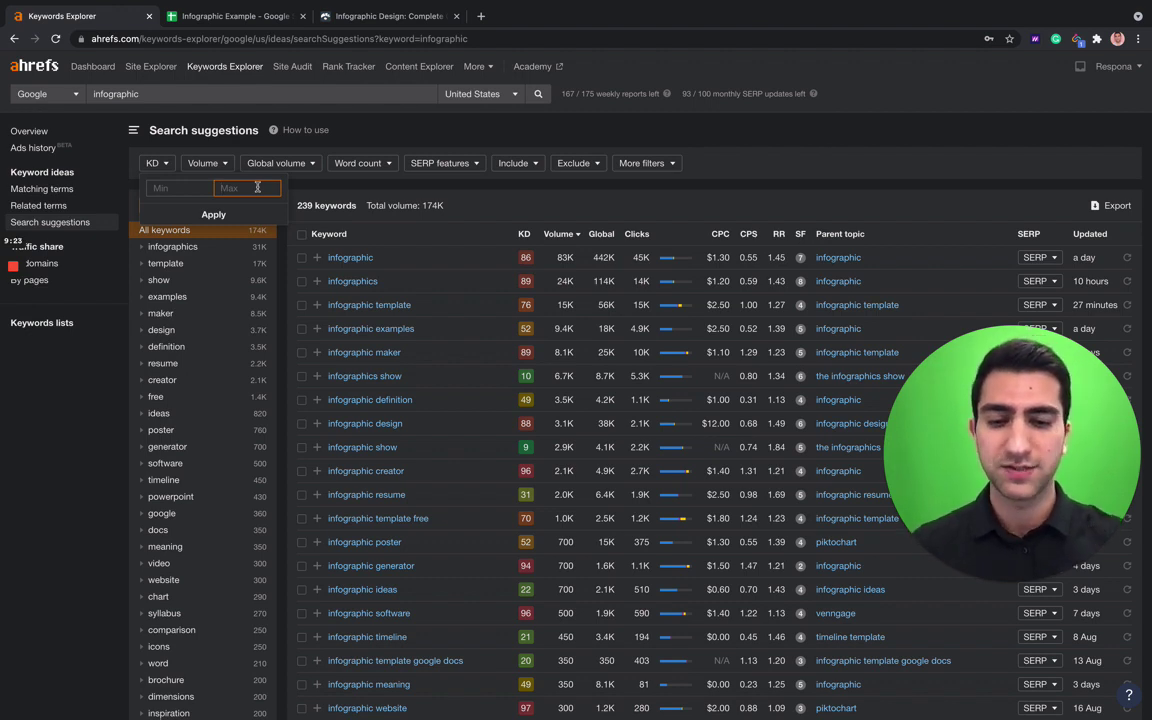
Step: Filter the infographic search suggestions to a maximum keyword difficulty of 84
type("84")
left_click(242, 212)
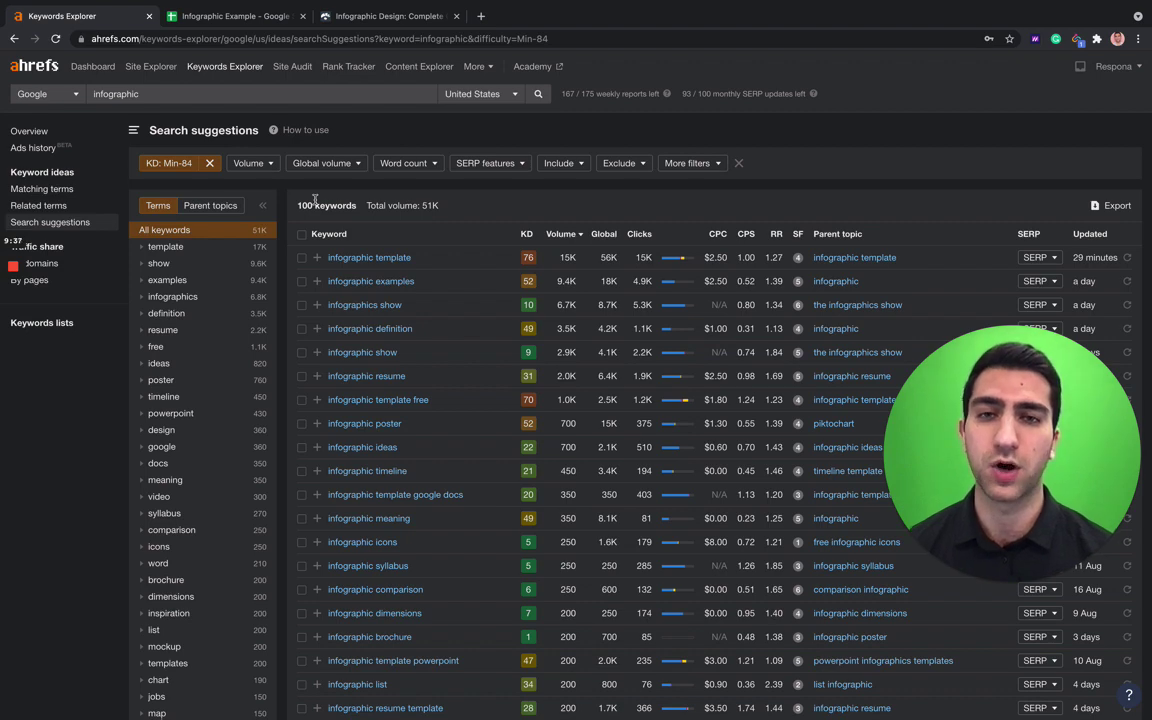
Step: Switch to the Infographic Example spreadsheet and examine the opportunity scores, the formula in F2 and the infographic design row
left_click(231, 15)
scroll(391, 350, "down", 10)
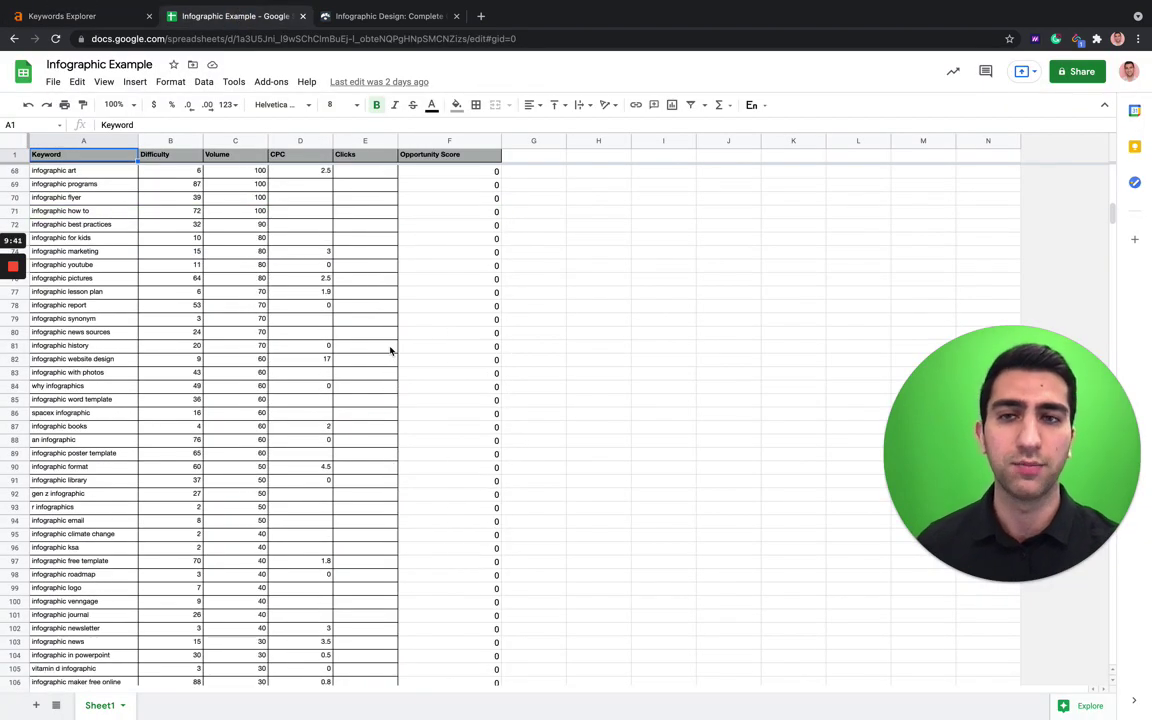
scroll(391, 350, "down", 2)
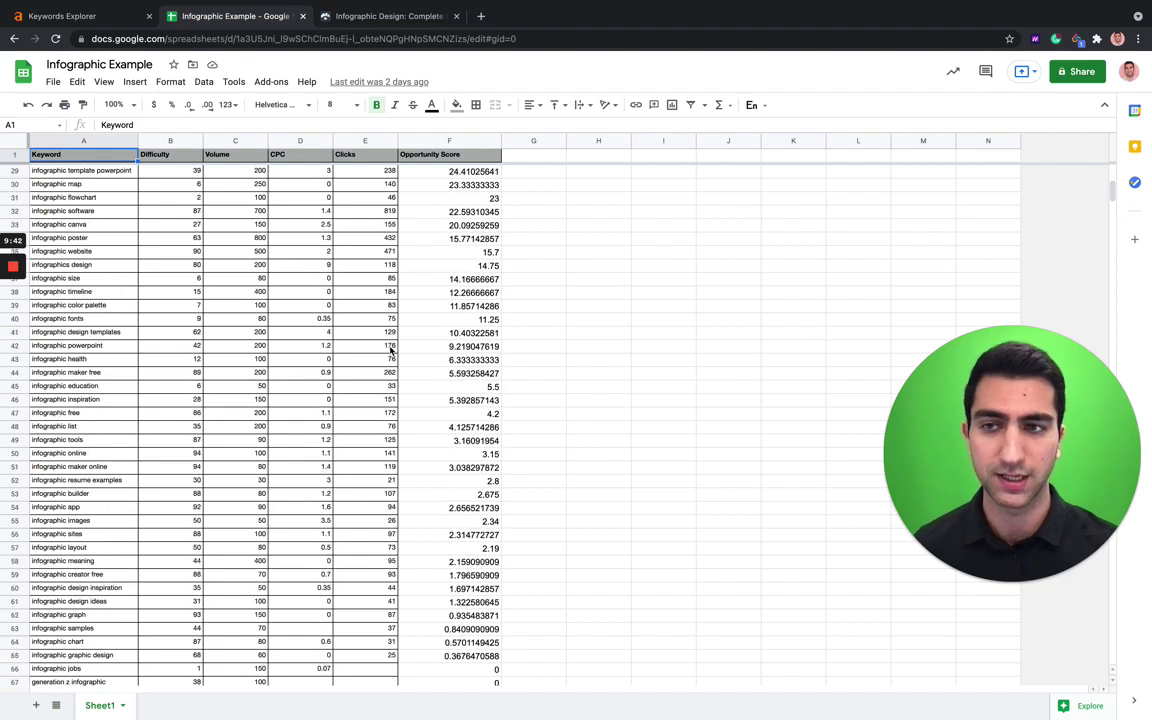
scroll(391, 350, "up", 5)
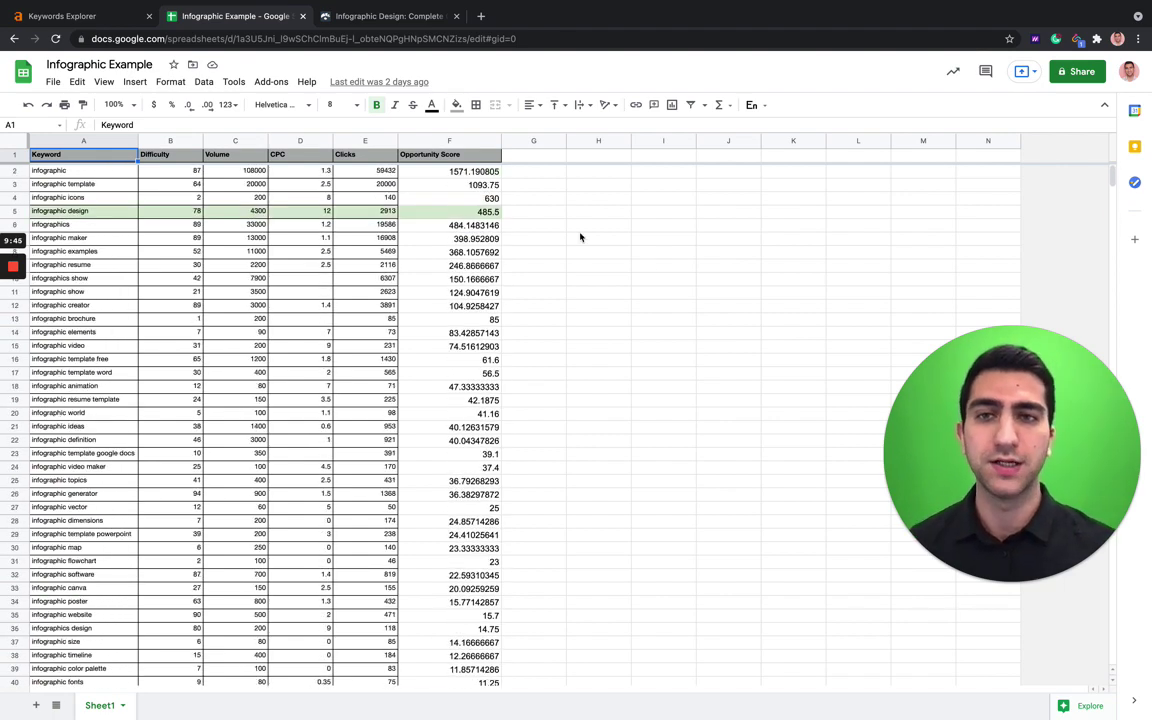
left_click(490, 168)
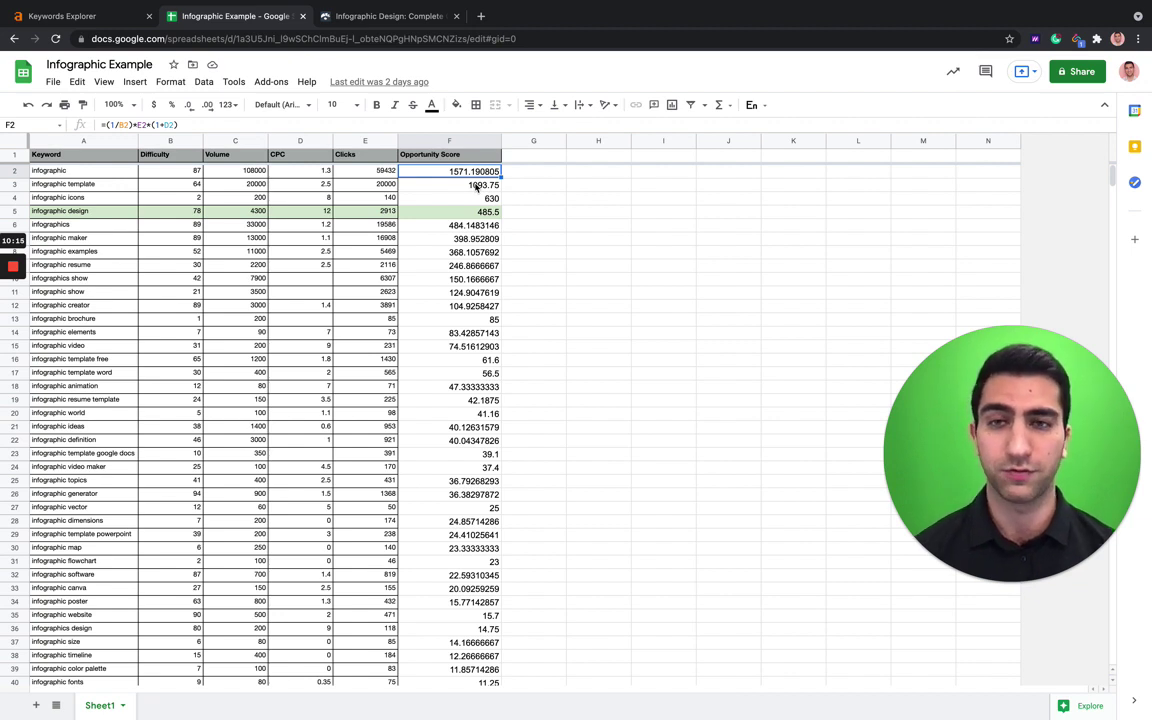
left_click(130, 211)
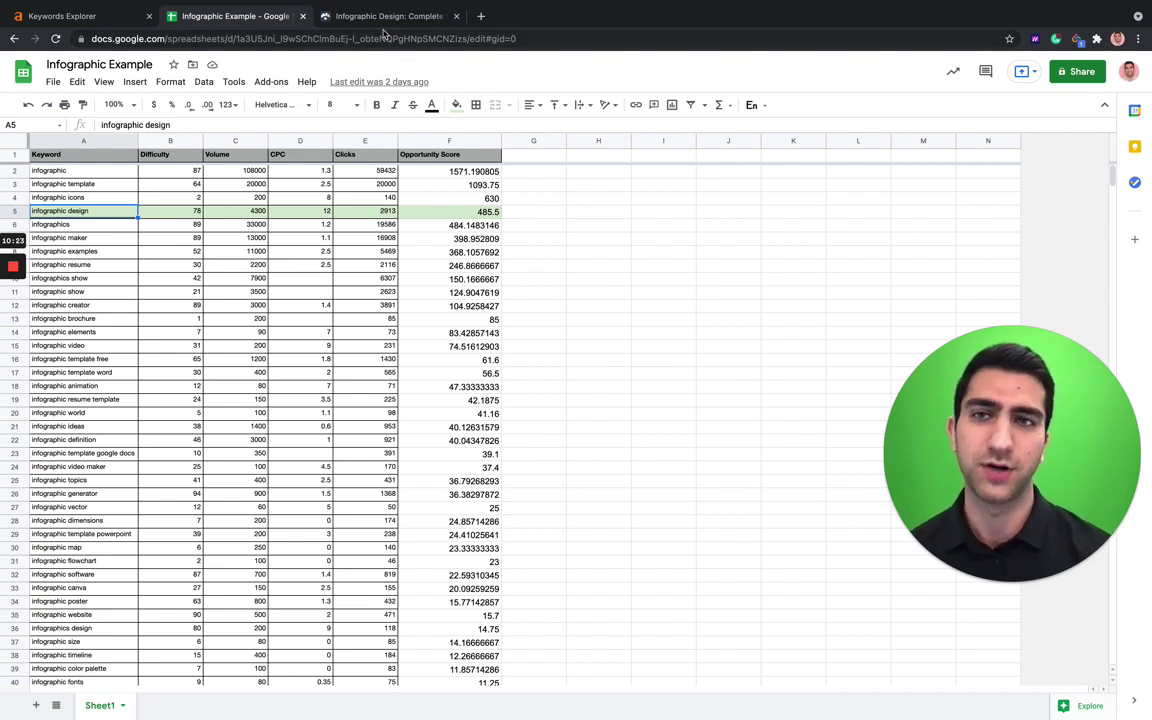
Step: Open the Visme infographic design guide and skim its introduction and first tips
left_click(435, 17)
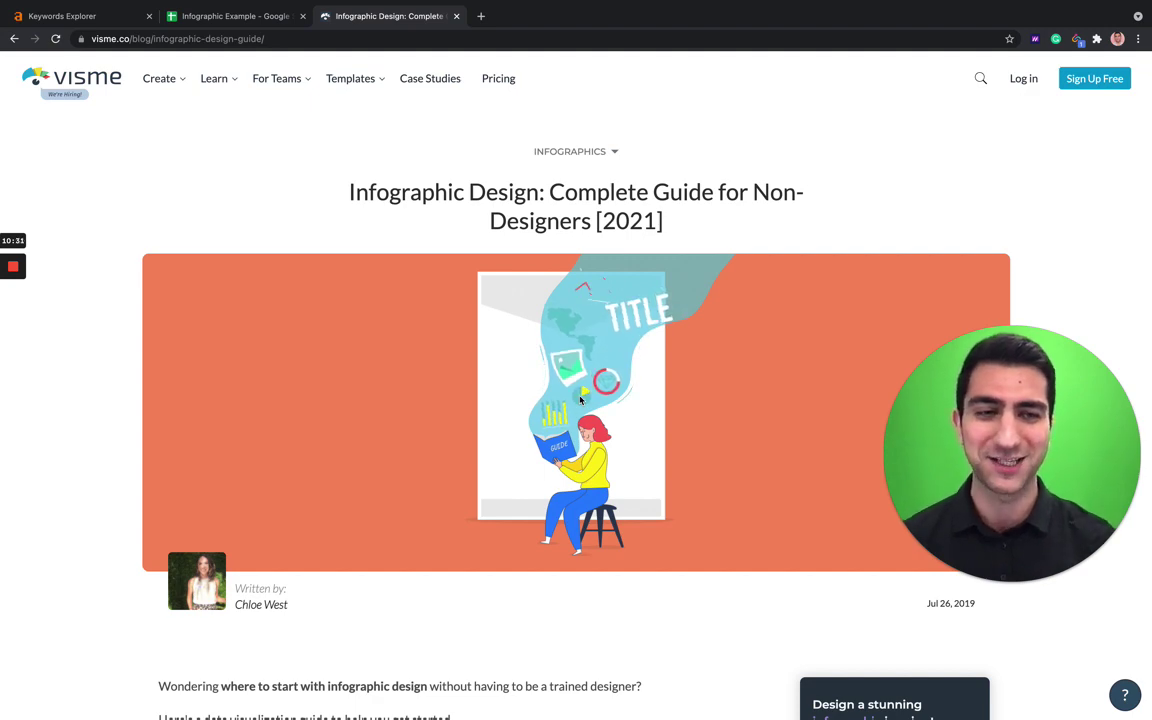
scroll(580, 400, "down", 15)
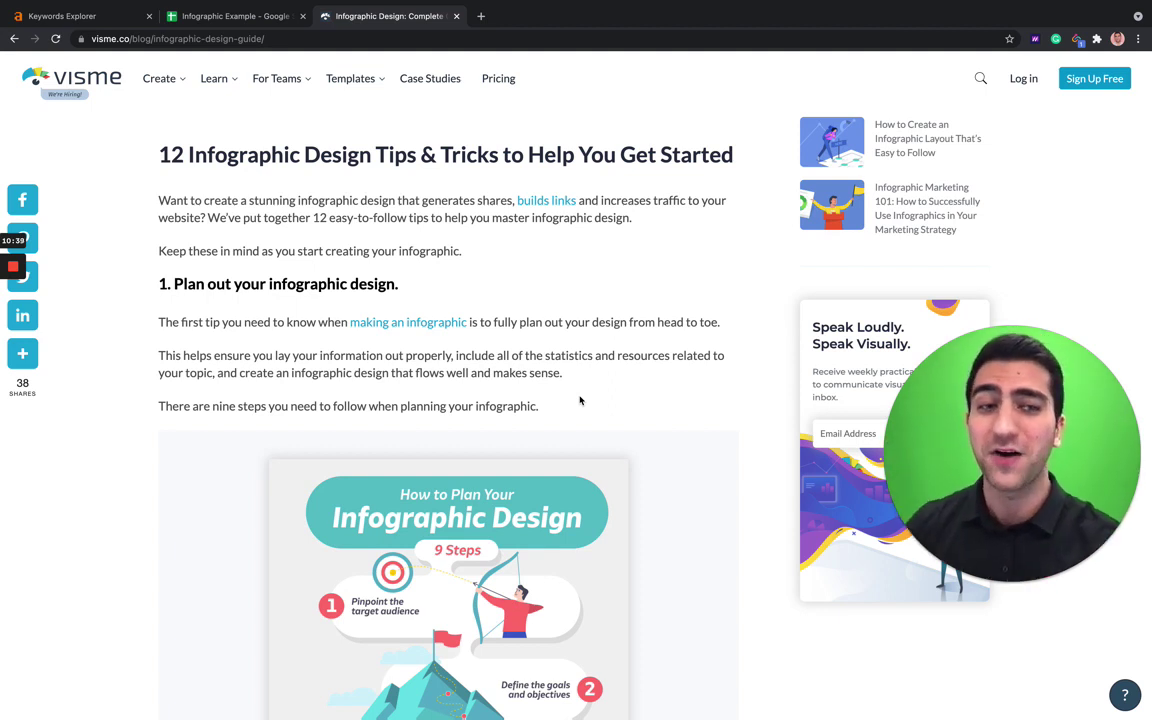
scroll(579, 400, "up", 10)
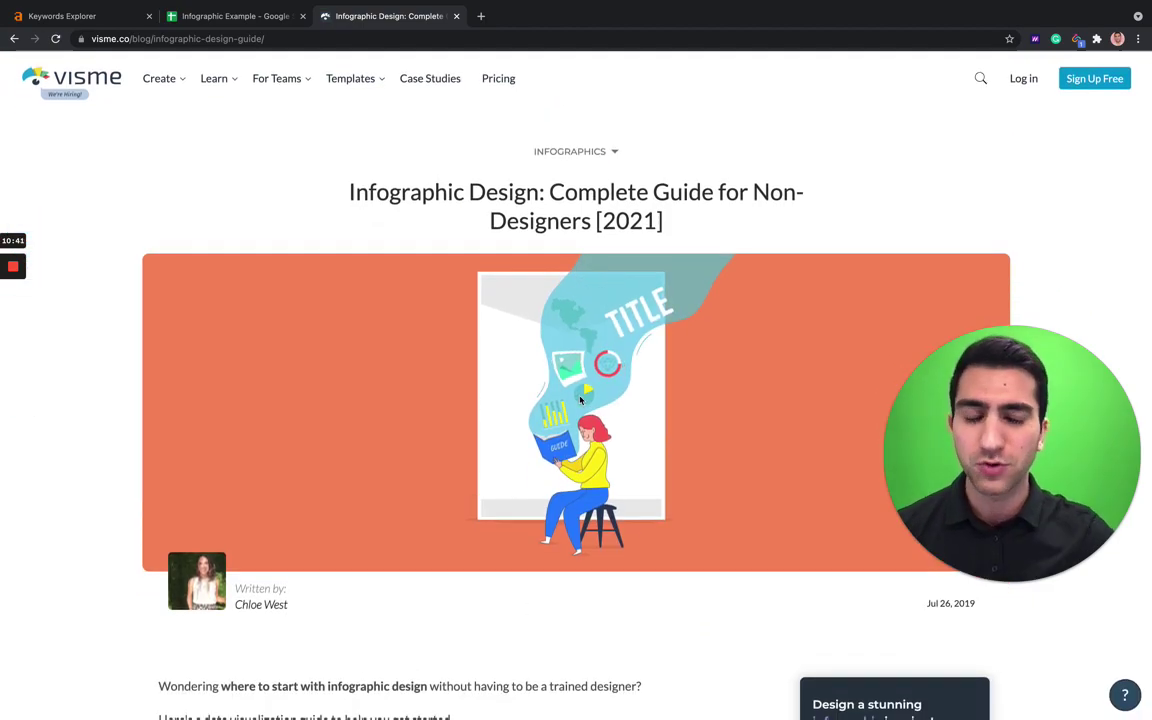
Step: Switch to the Marketing Strategies PDF and read pages 26 to 29 on backlinks, related questions and keywords to include
key("ctrl+Left")
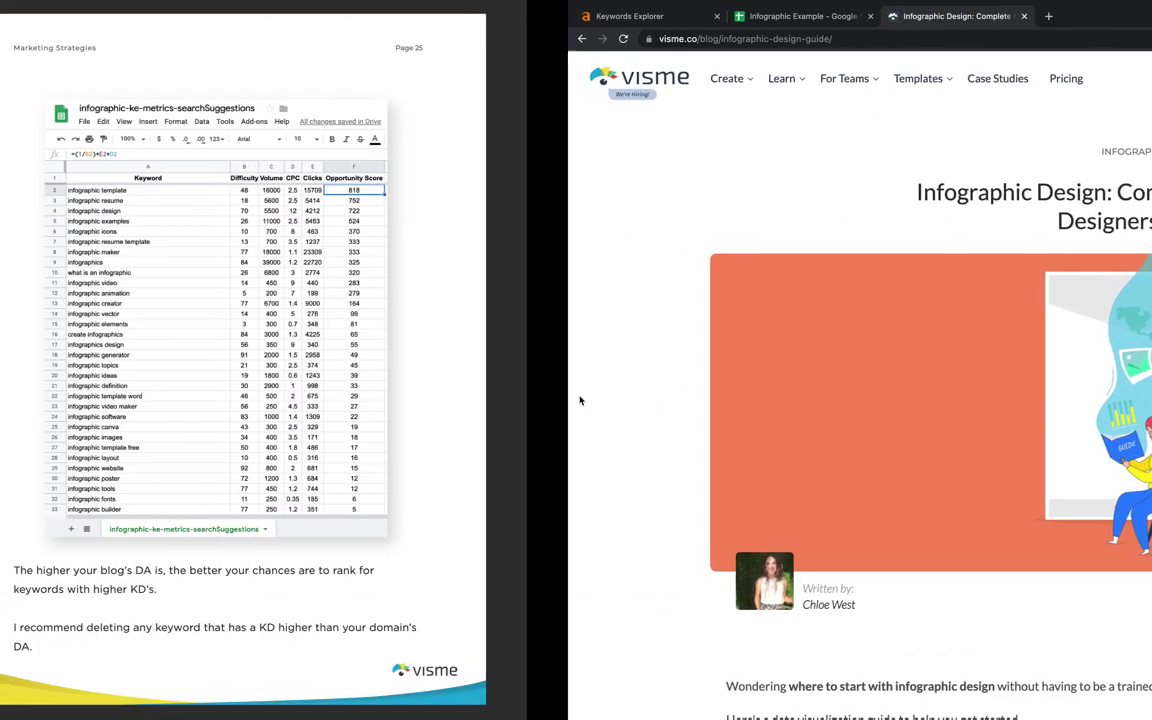
key("Right")
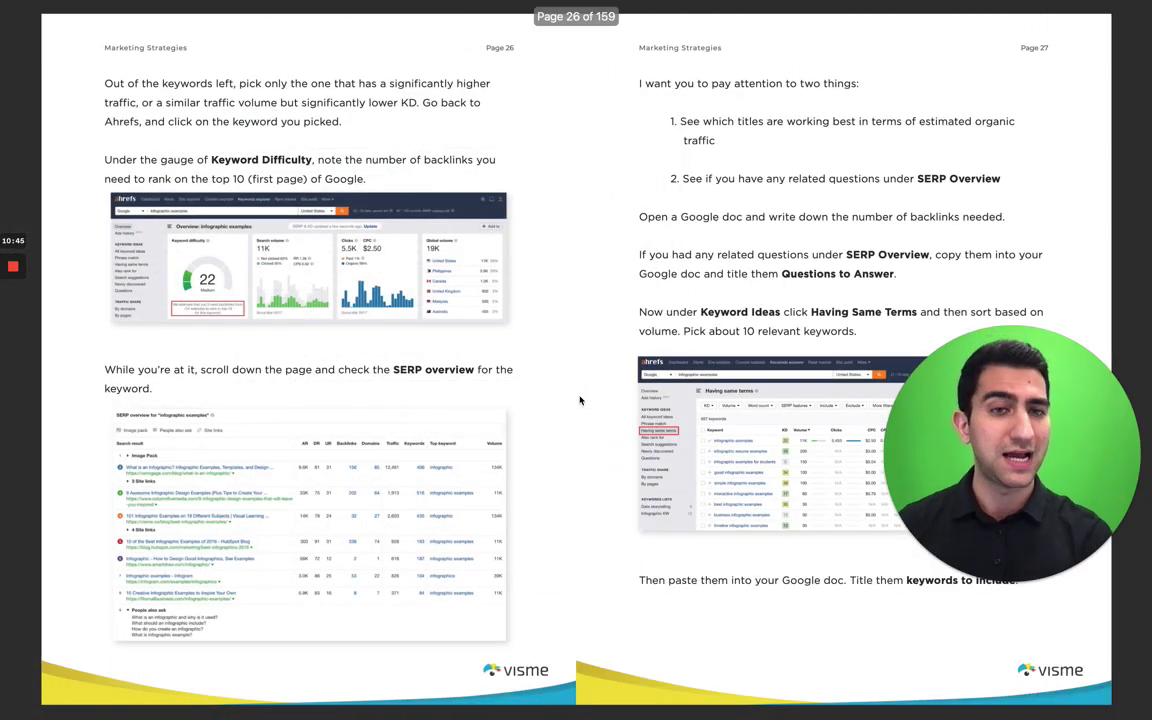
scroll(103, 633, "up", 2)
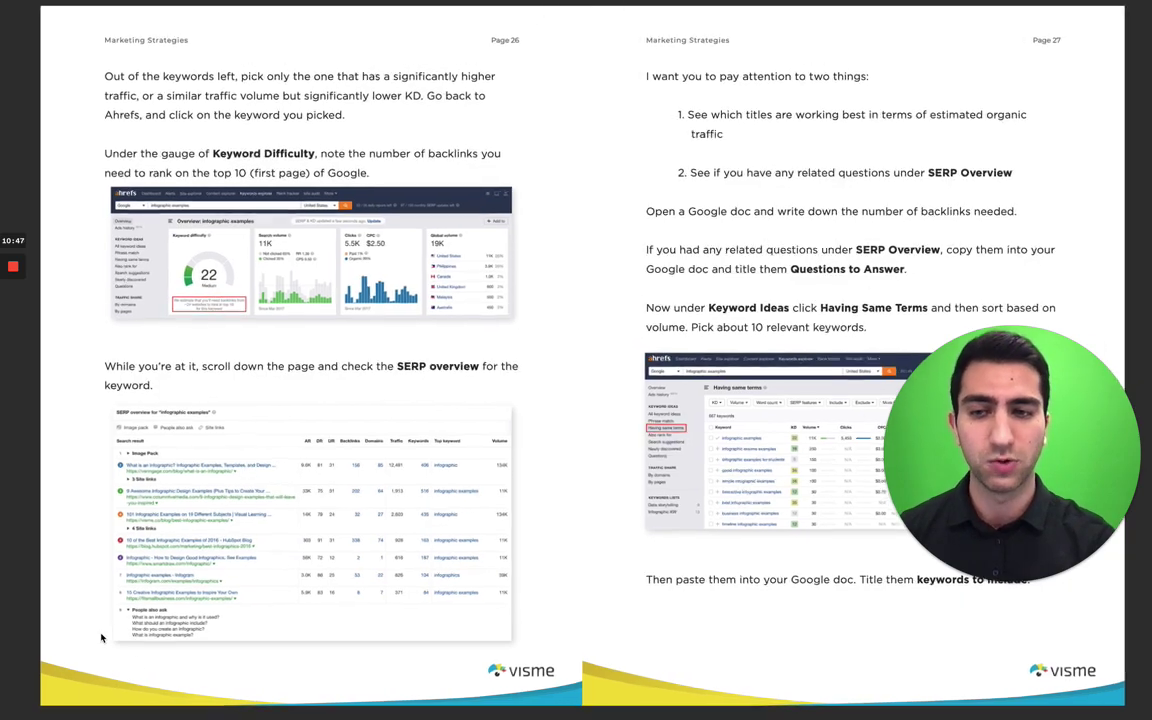
scroll(106, 637, "up", 5)
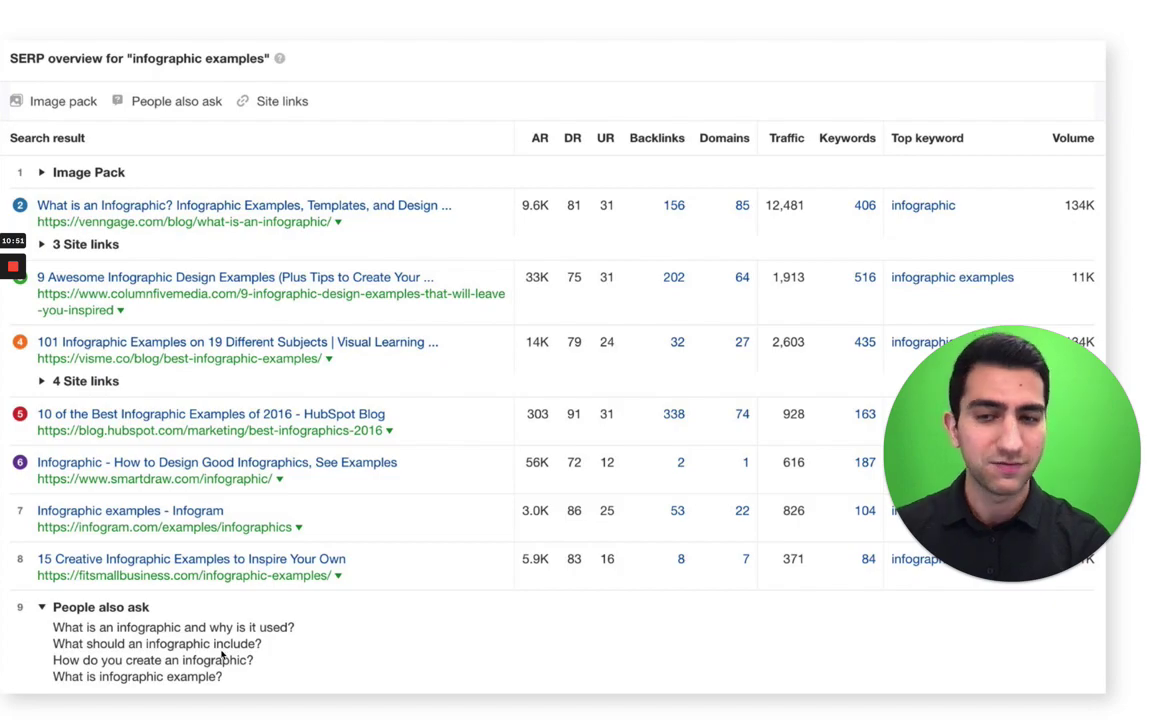
scroll(222, 655, "down", 1)
scroll(222, 655, "down", 8)
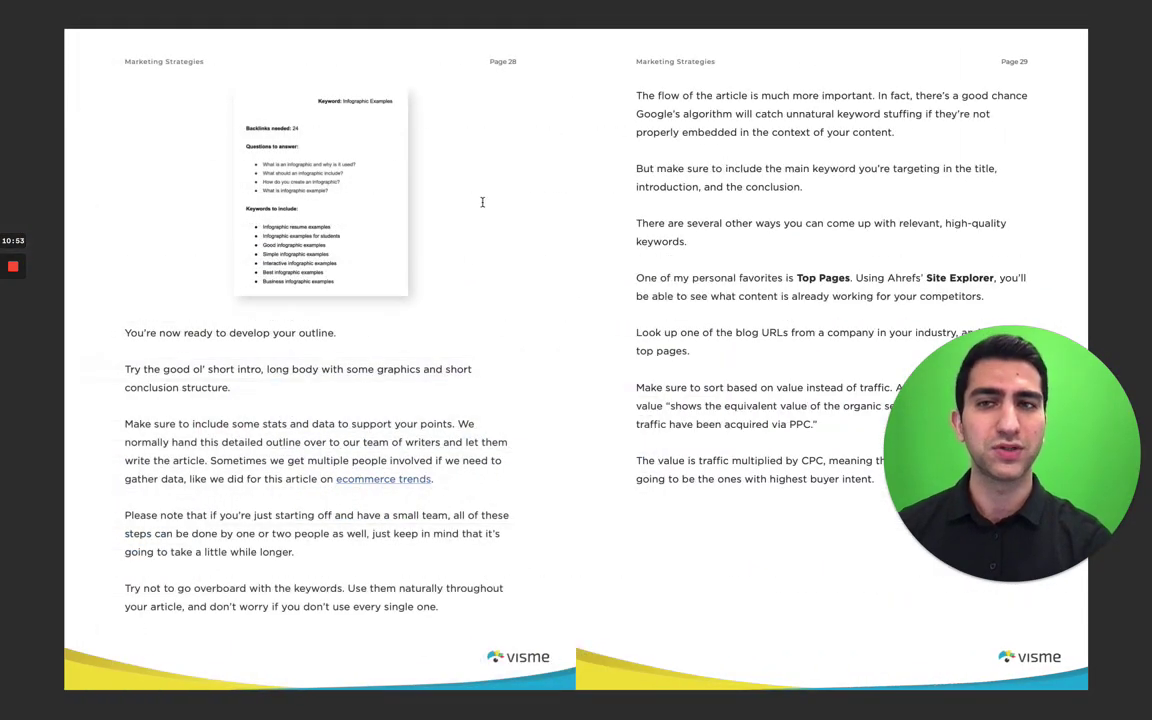
scroll(253, 148, "up", 2)
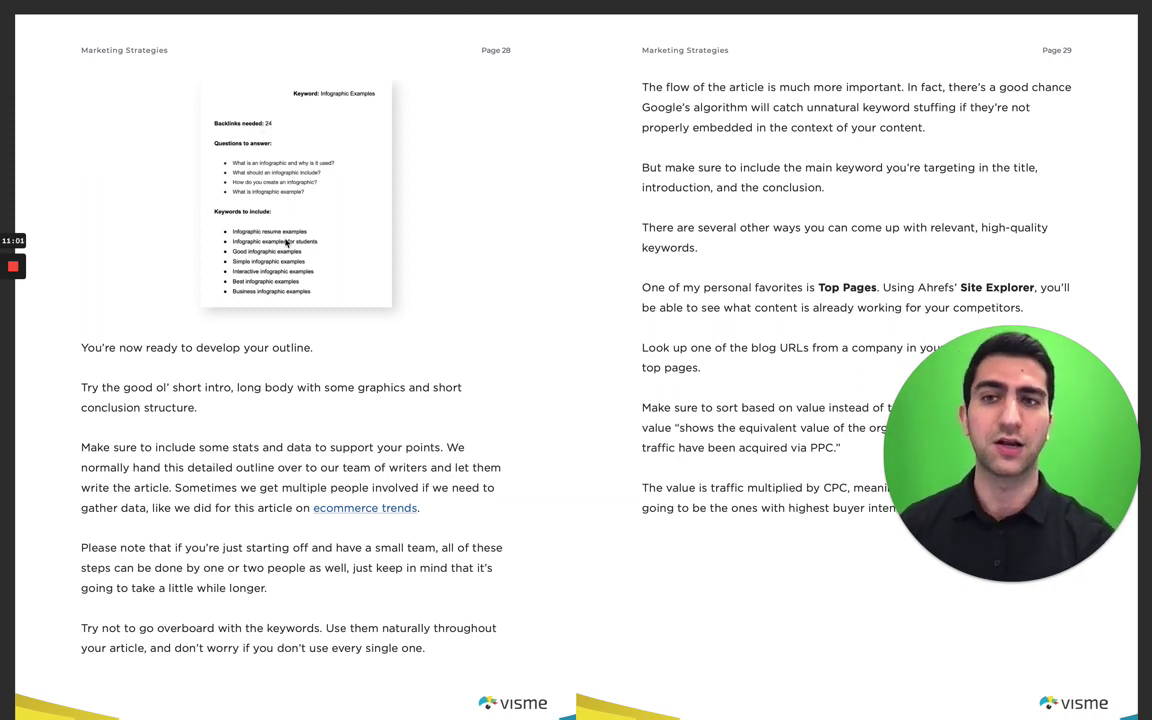
scroll(272, 262, "up", 5)
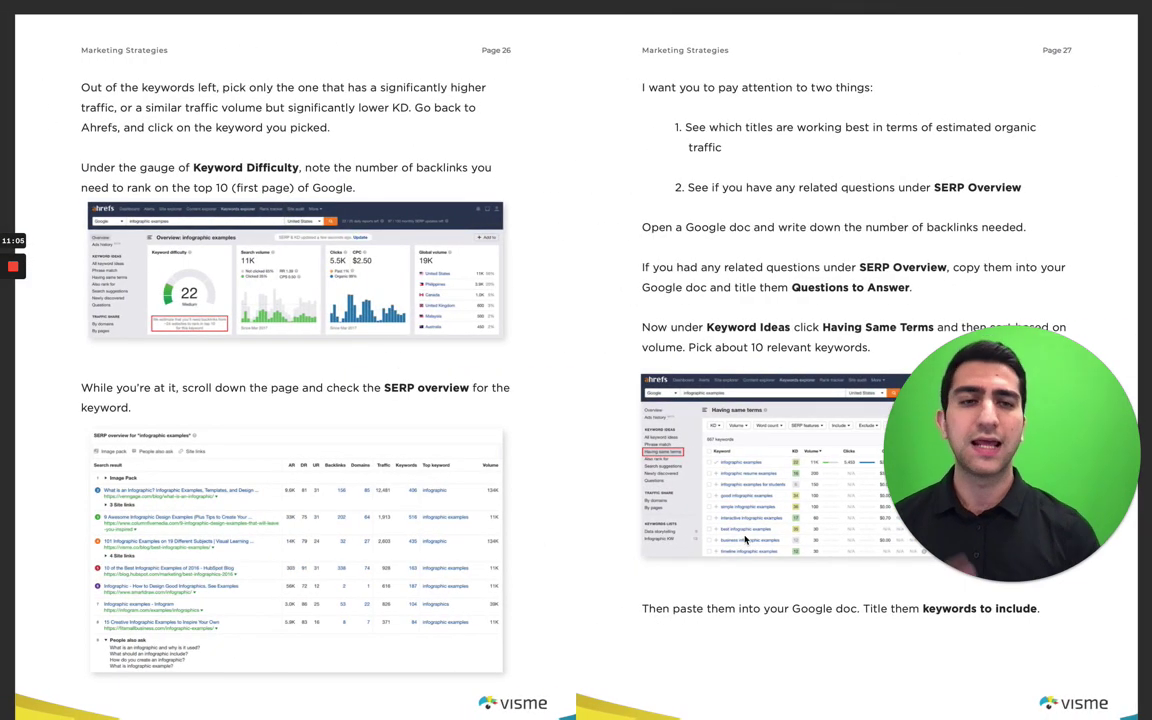
scroll(745, 540, "down", 3)
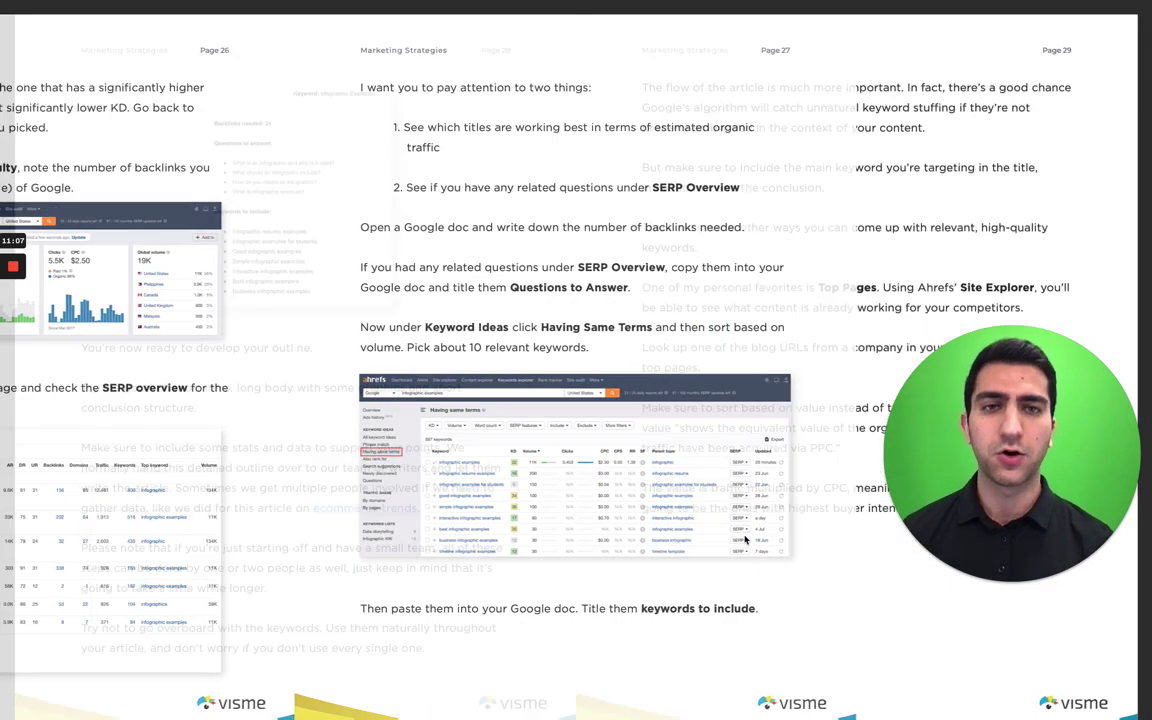
Step: Return to the Visme infographic design guide and examine its graphics, table of contents and internal links
key("ctrl+Right")
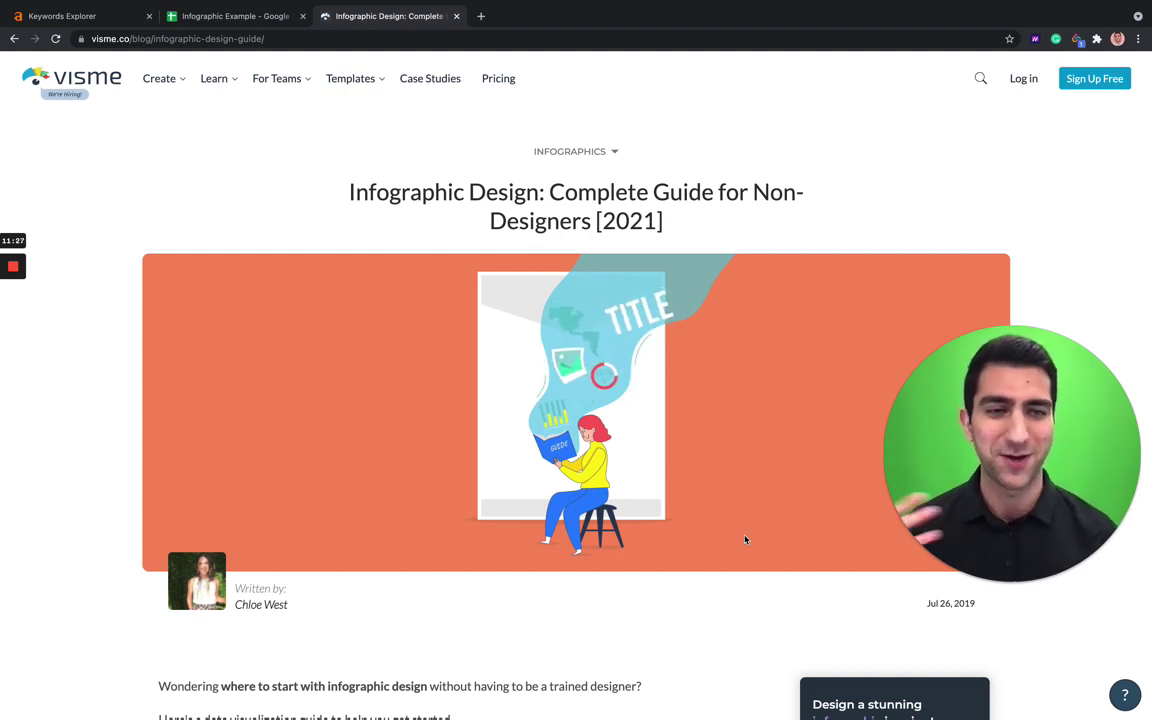
scroll(745, 540, "down", 20)
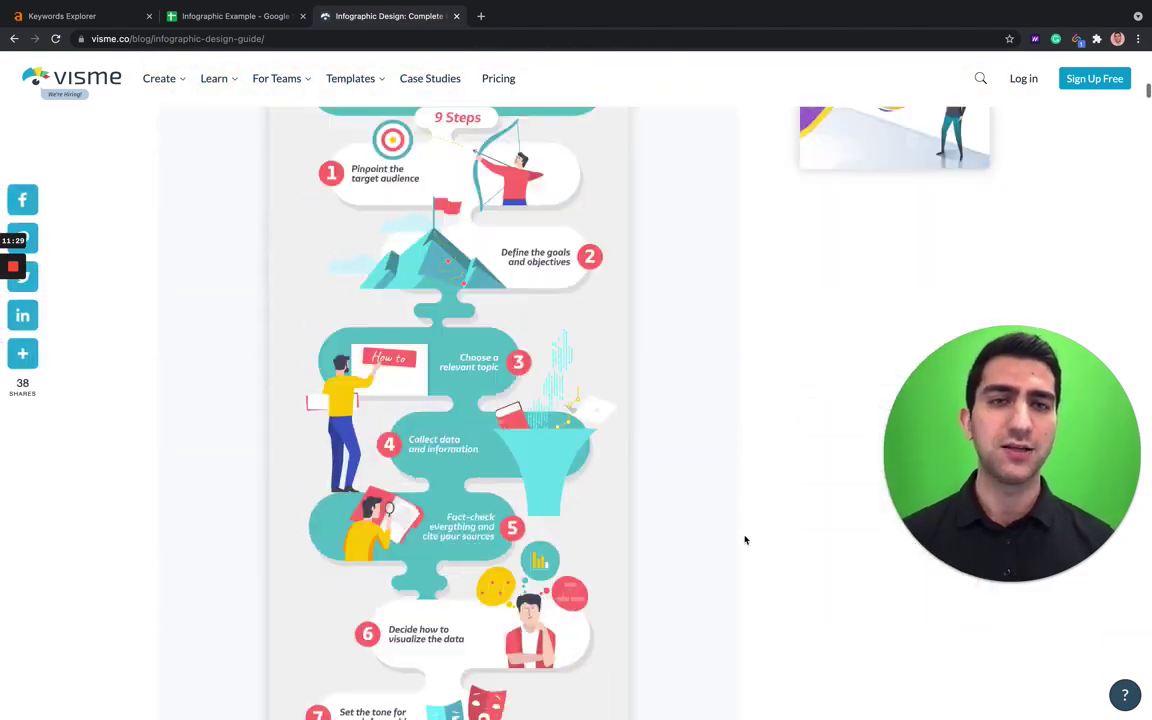
scroll(745, 540, "down", 10)
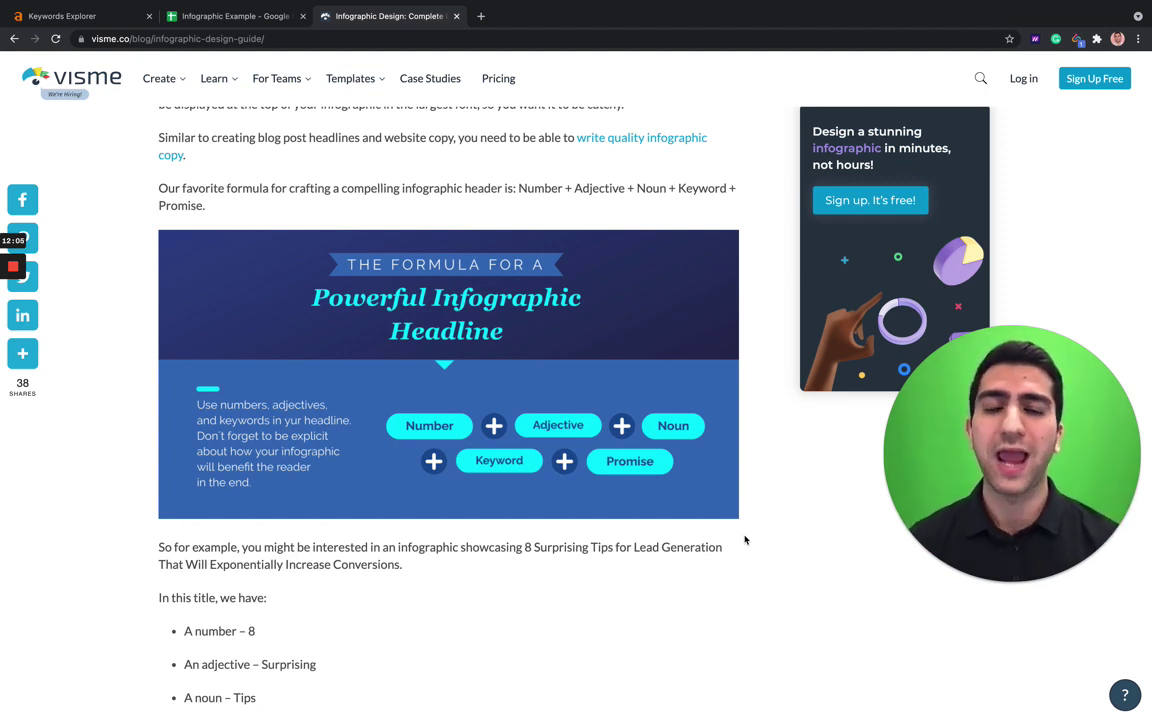
scroll(744, 540, "up", 20)
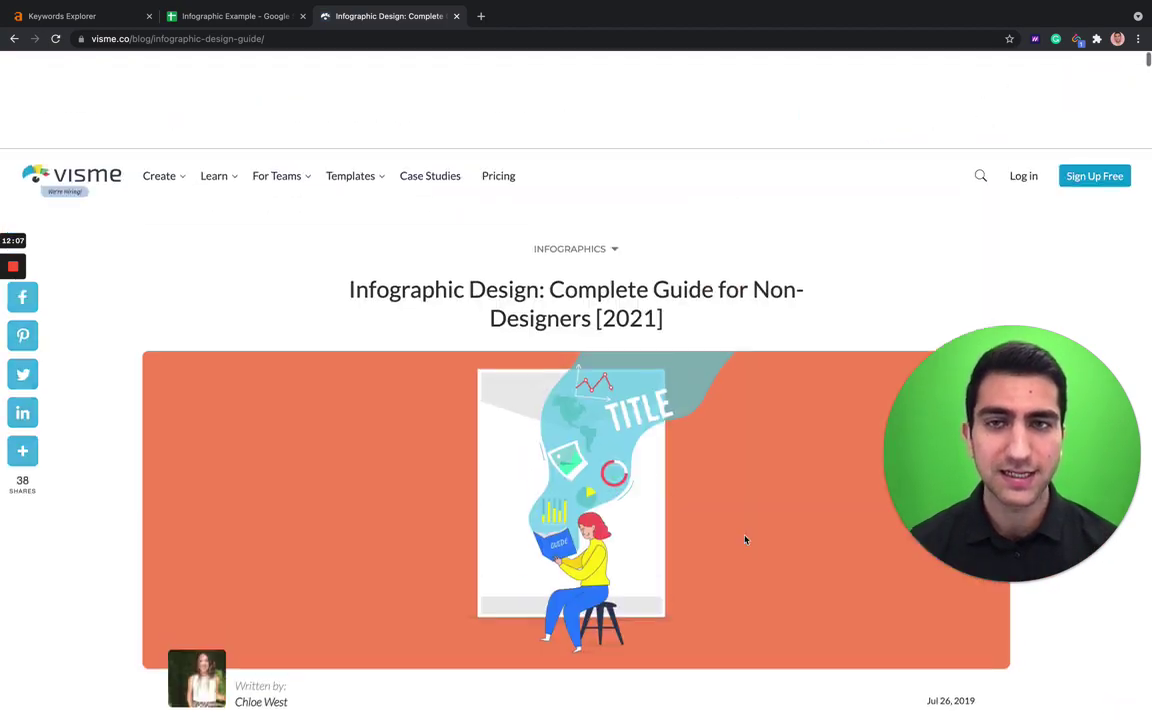
scroll(744, 540, "down", 12)
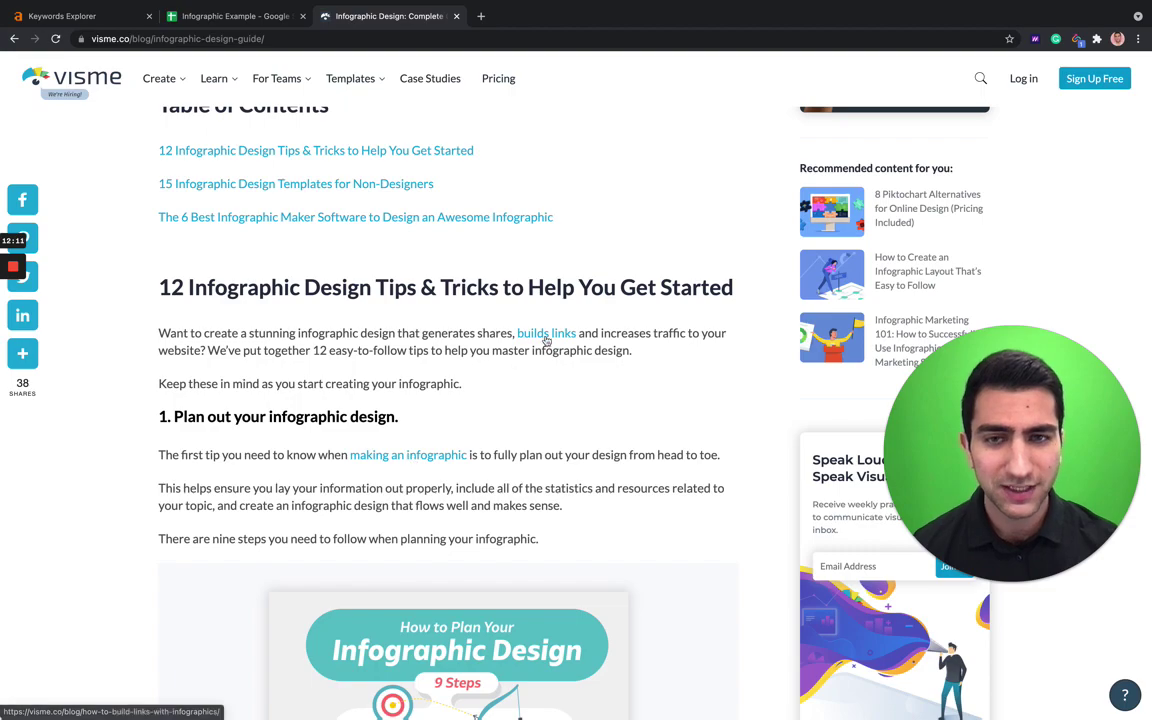
scroll(577, 331, "up", 3)
scroll(577, 331, "up", 3)
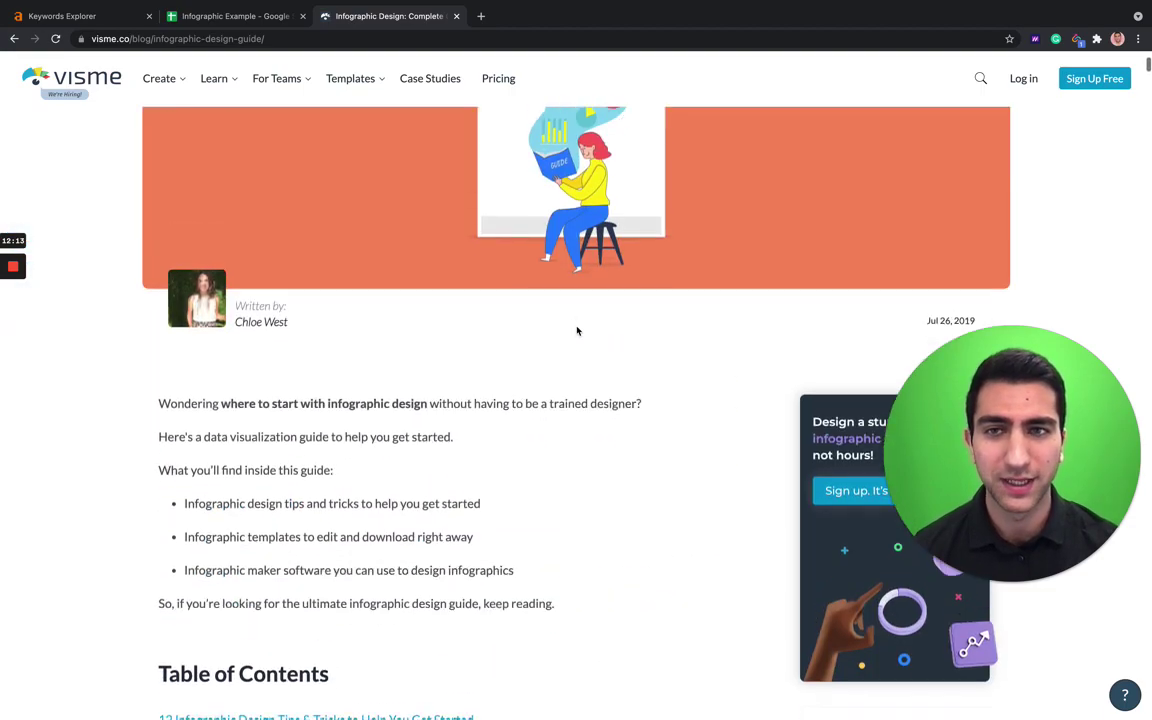
scroll(576, 330, "down", 6)
scroll(573, 331, "down", 15)
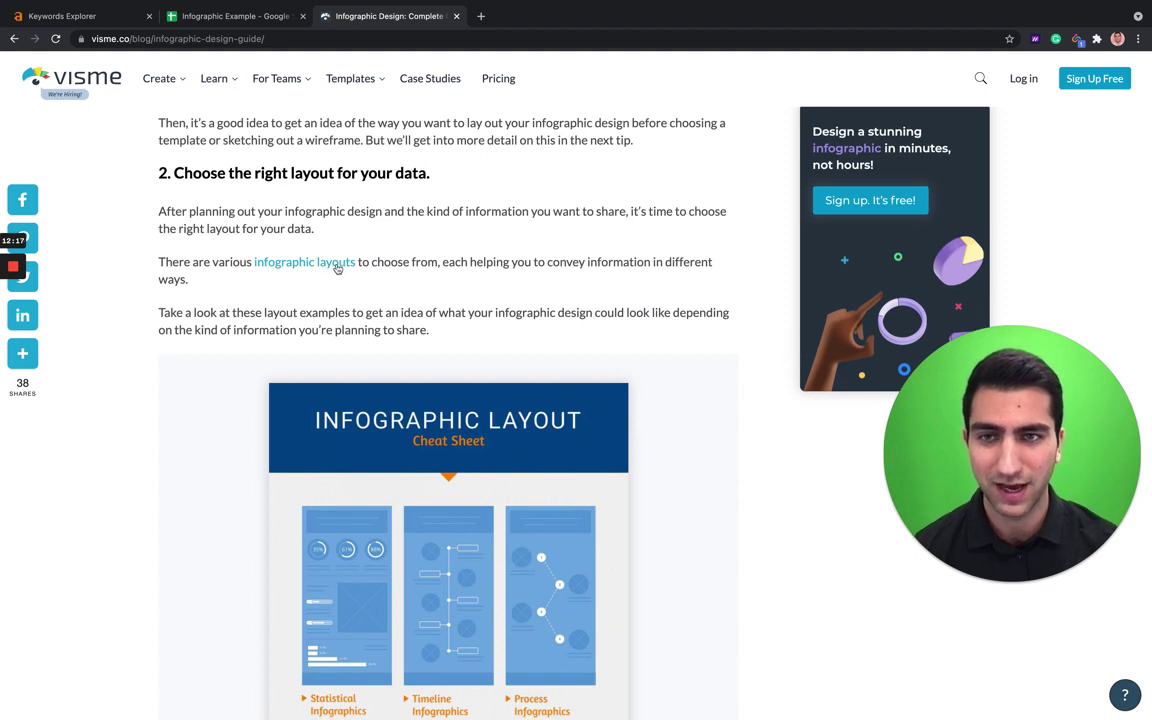
Step: Open the infographic maker link from the guide's Visme tool section in a new tab
right_click(419, 236)
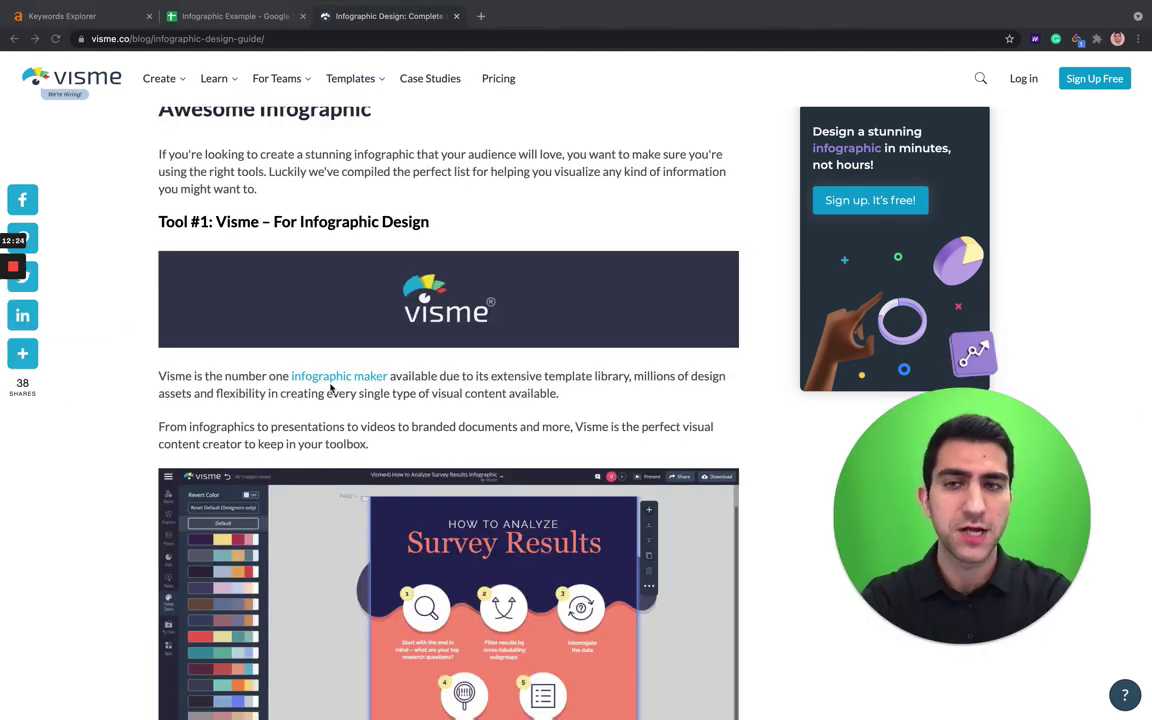
left_click(384, 372)
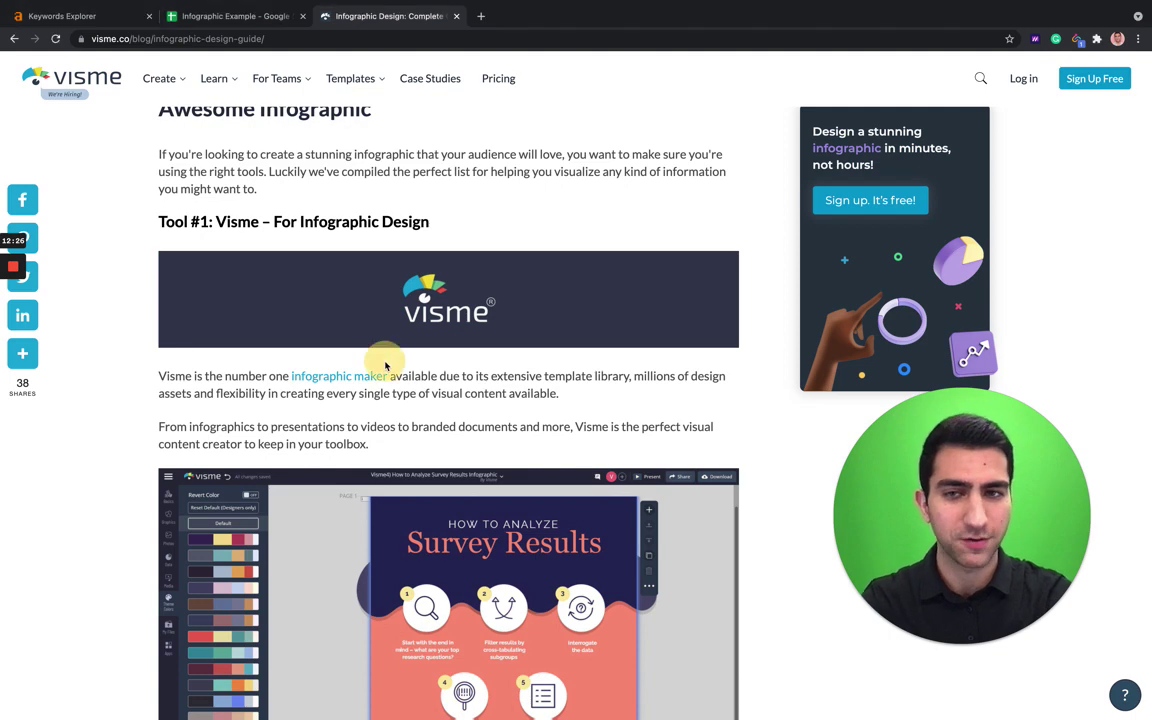
left_click(338, 378)
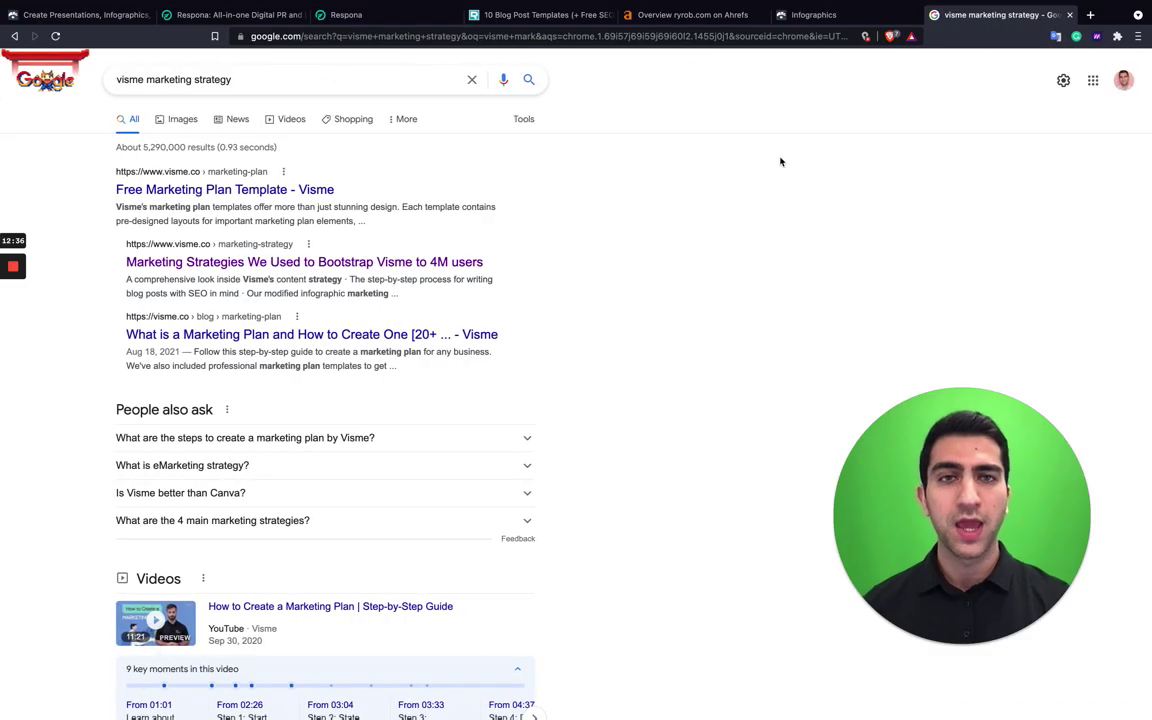
Step: View the Visme Infographics category page, and close it along with the visme marketing strategy search results
left_click(810, 14)
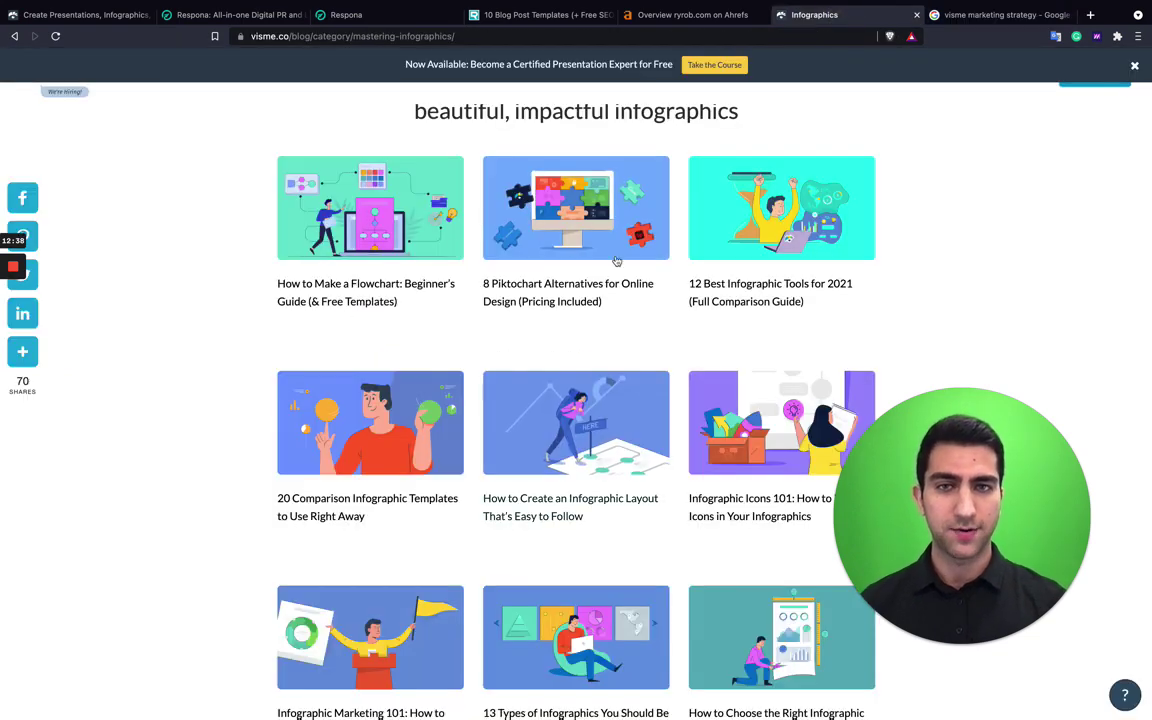
scroll(453, 307, "up", 1)
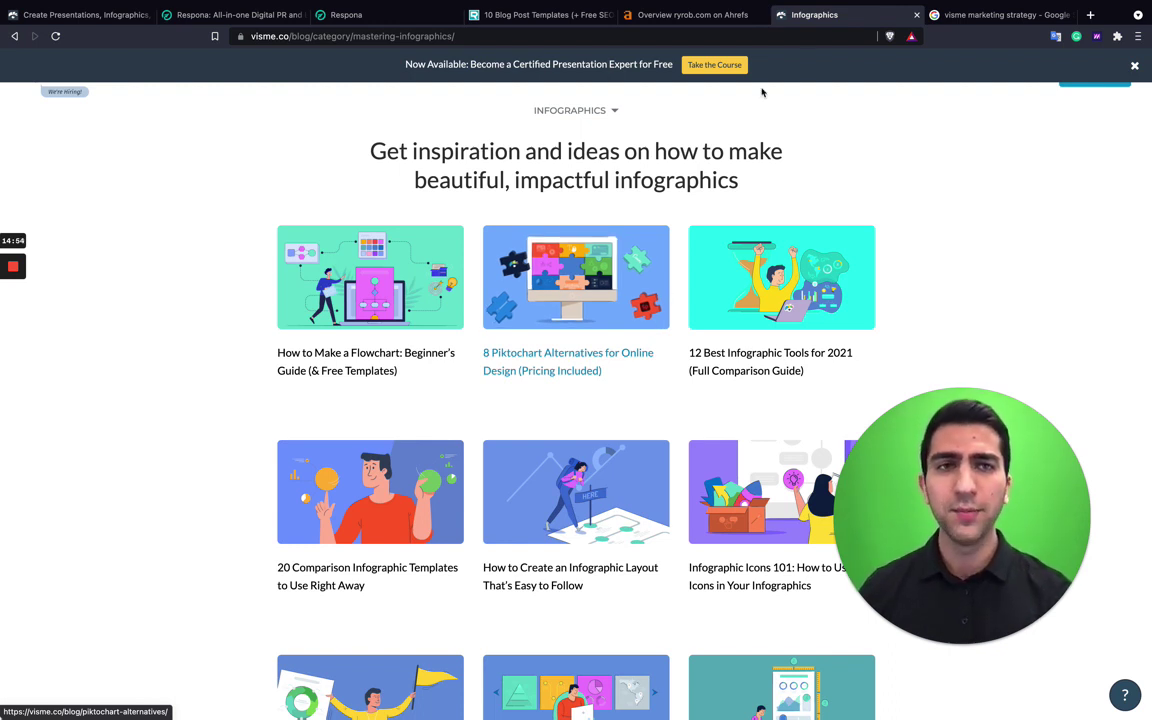
left_click(916, 15)
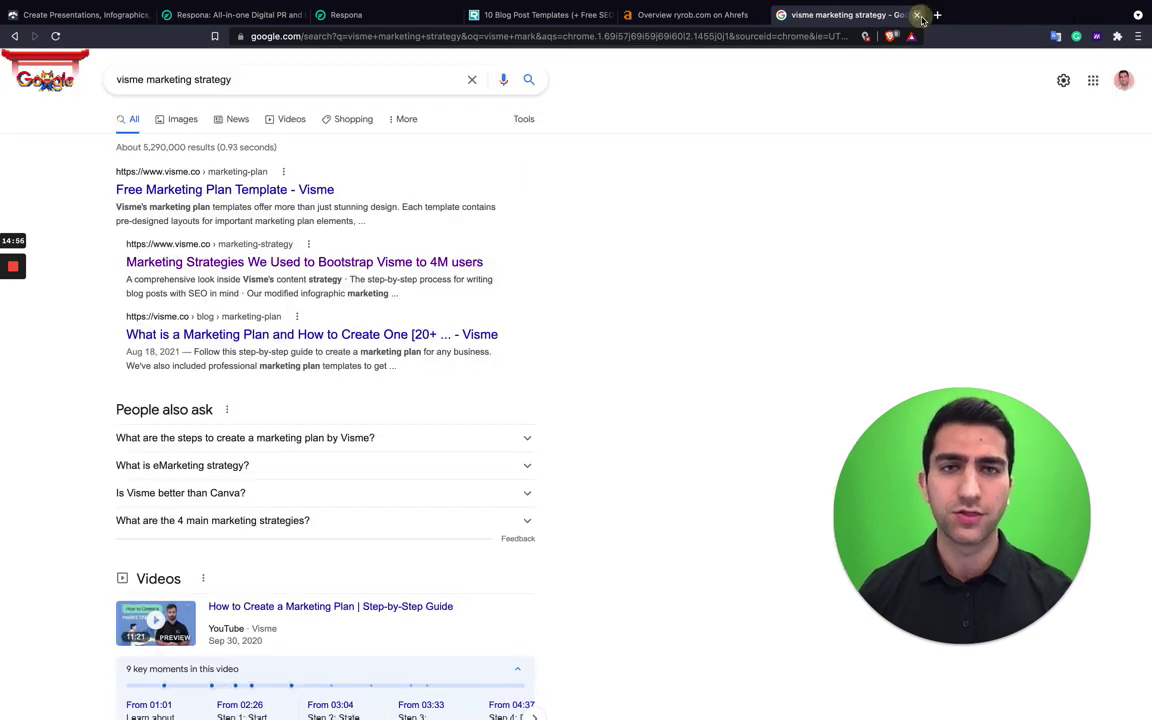
left_click(918, 15)
Step: Switch to the Respona app and go from the Infographic Design (1) campaign to the Campaigns overview
left_click(258, 16)
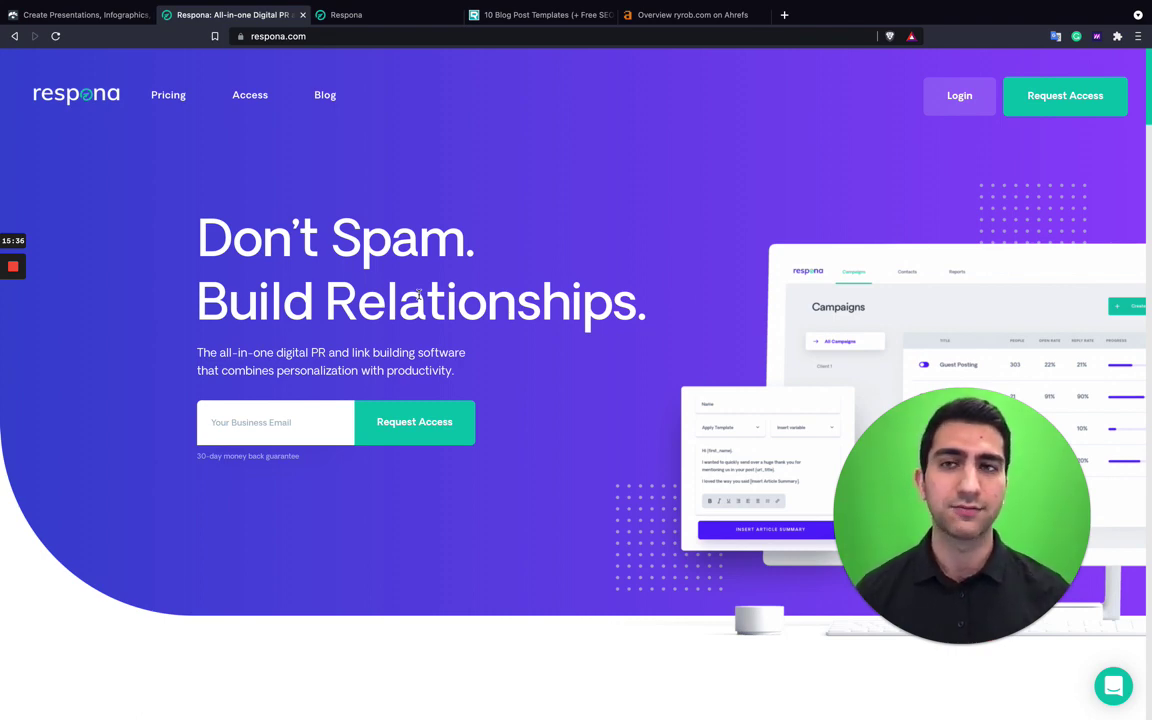
left_click(362, 12)
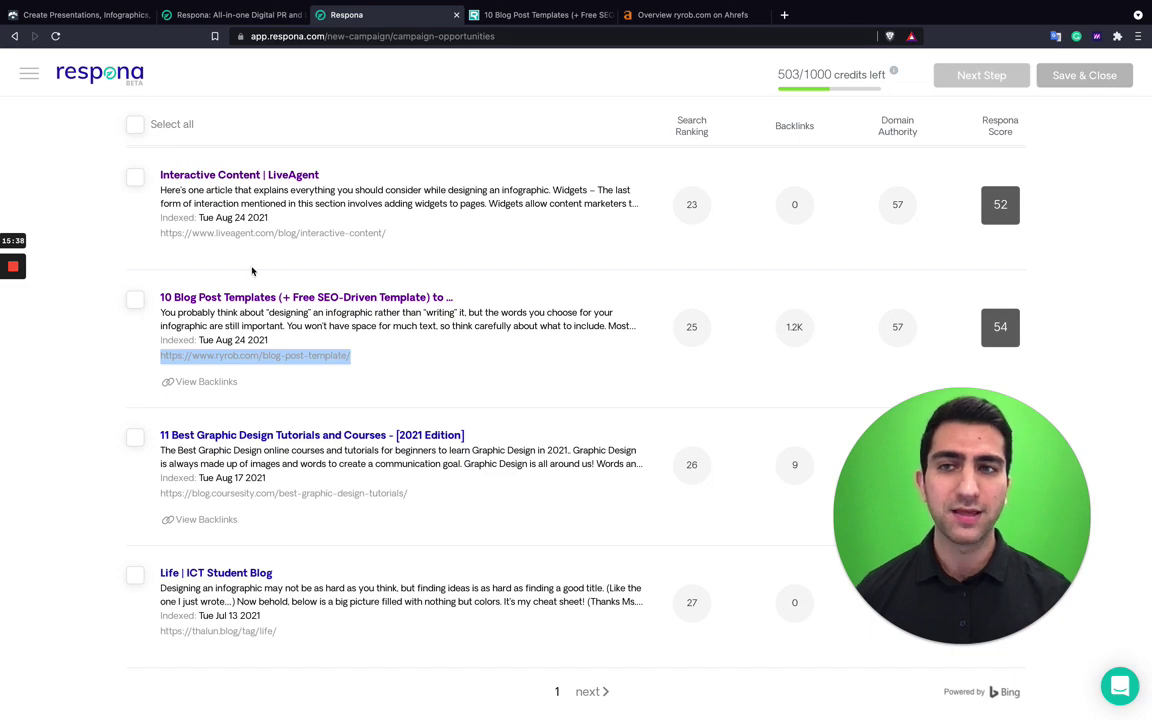
scroll(252, 270, "up", 15)
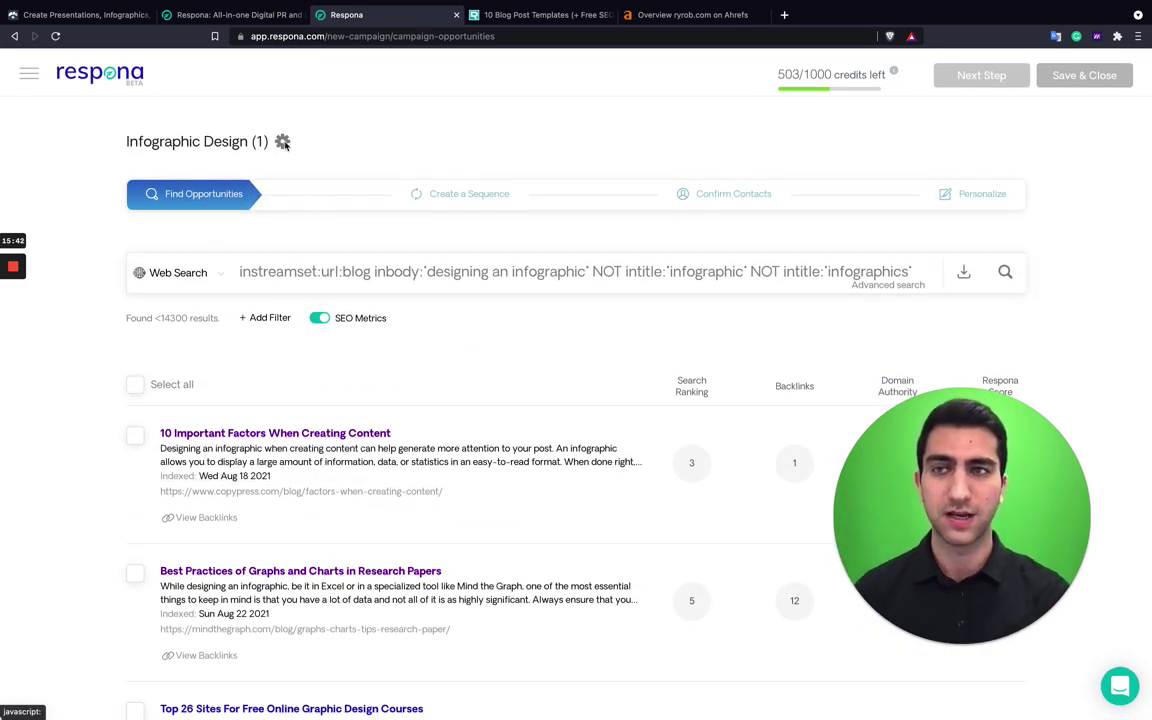
left_click(121, 71)
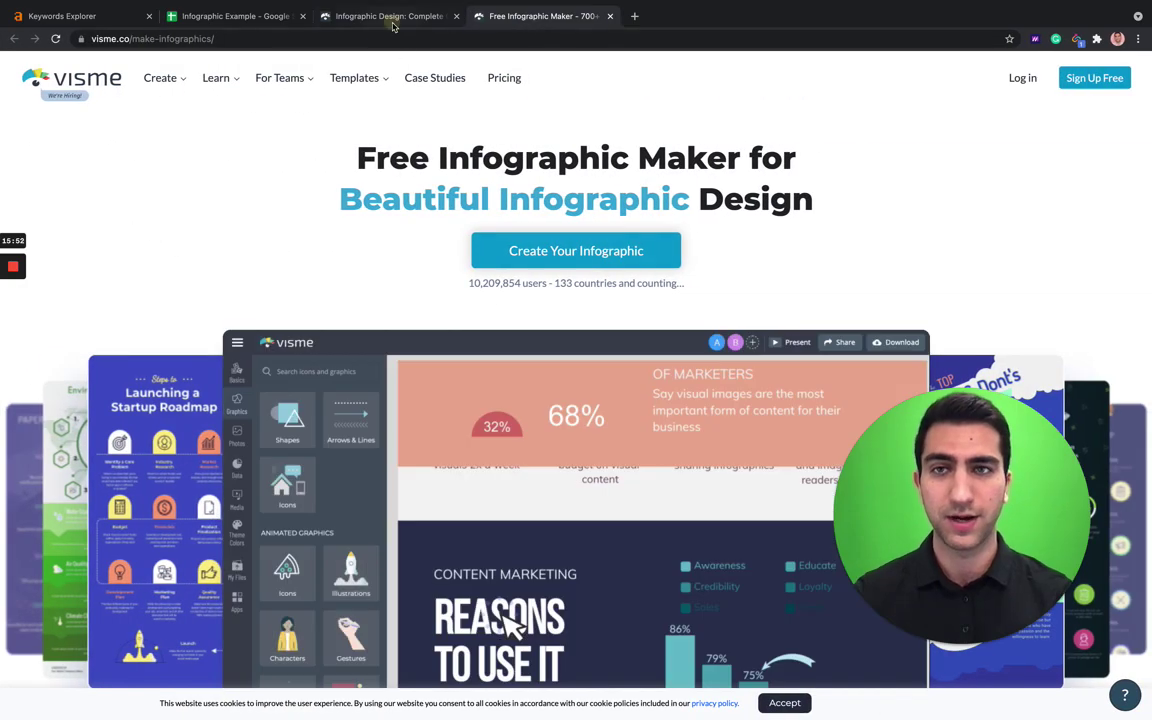
Step: Copy the web address of the Visme infographic design guide
left_click(352, 18)
left_click(340, 38)
key("super+c")
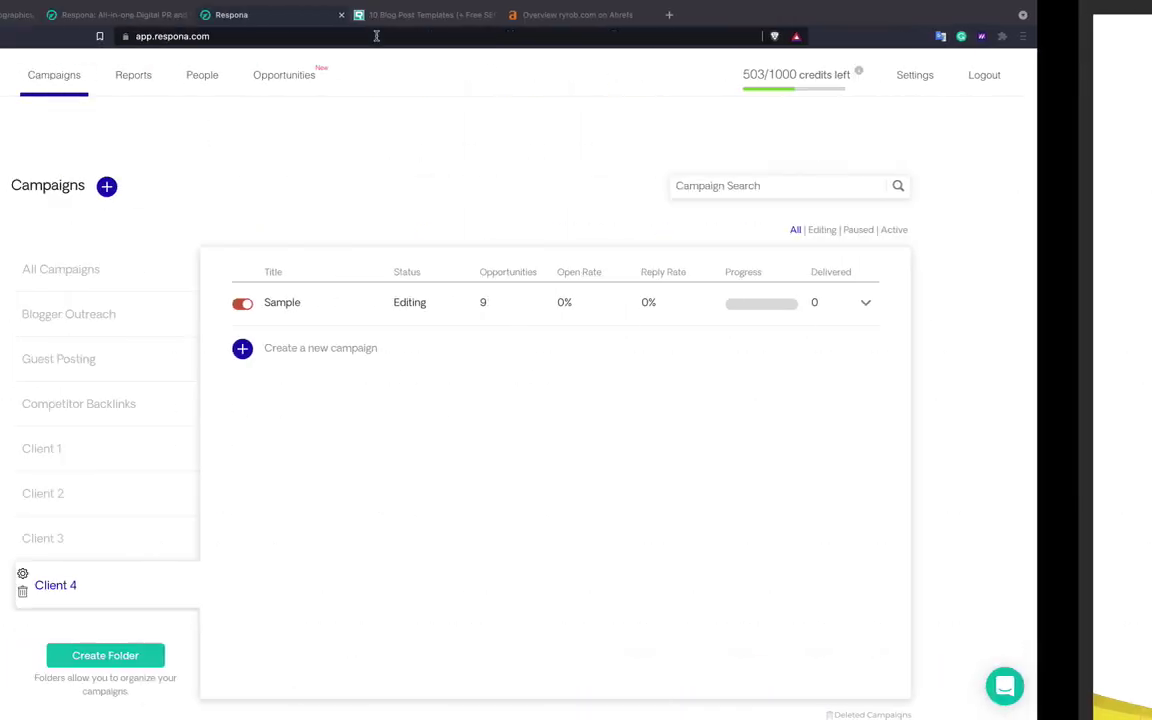
Step: Open the copied Visme infographic design guide in a new tab beside the Respona tab and dismiss the page's promotional banner
left_click(782, 48)
key("super+v")
key("Return")
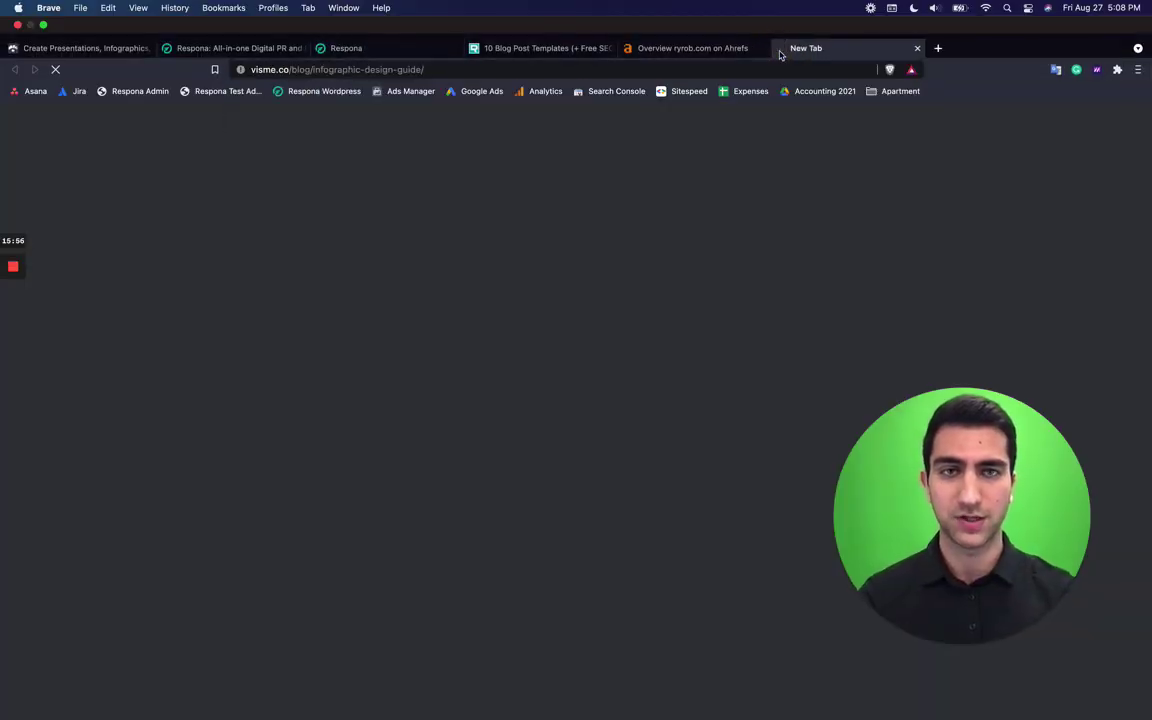
left_click_drag(782, 50, 500, 62)
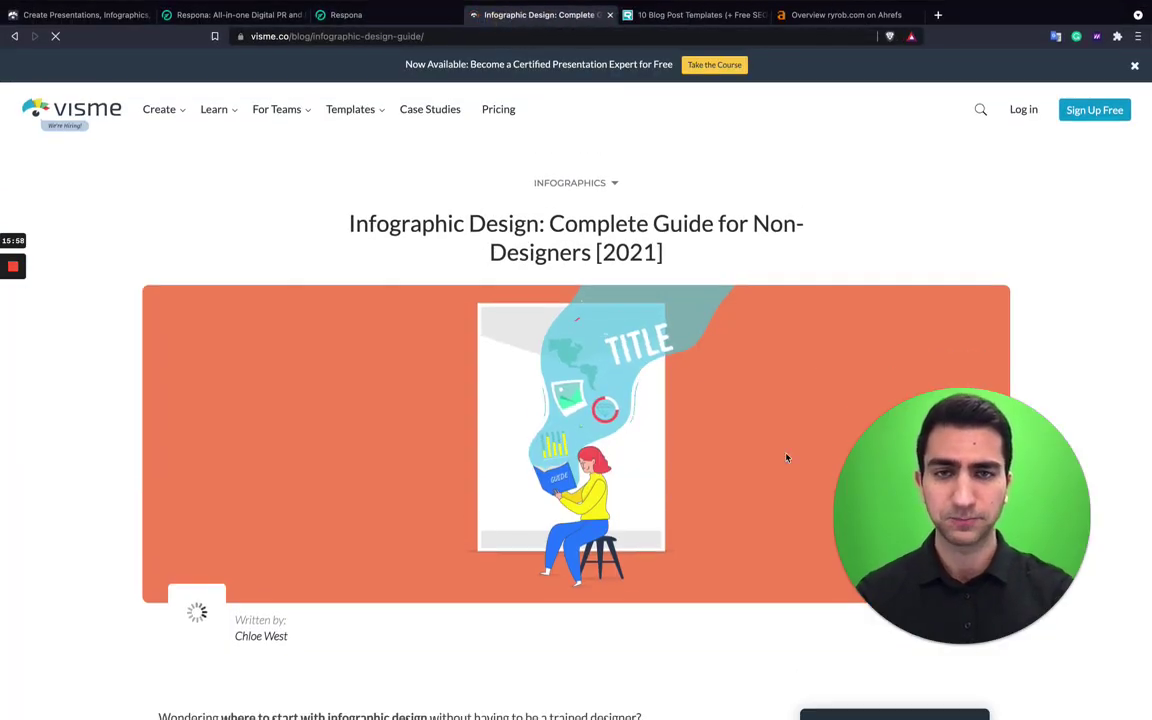
left_click(1135, 67)
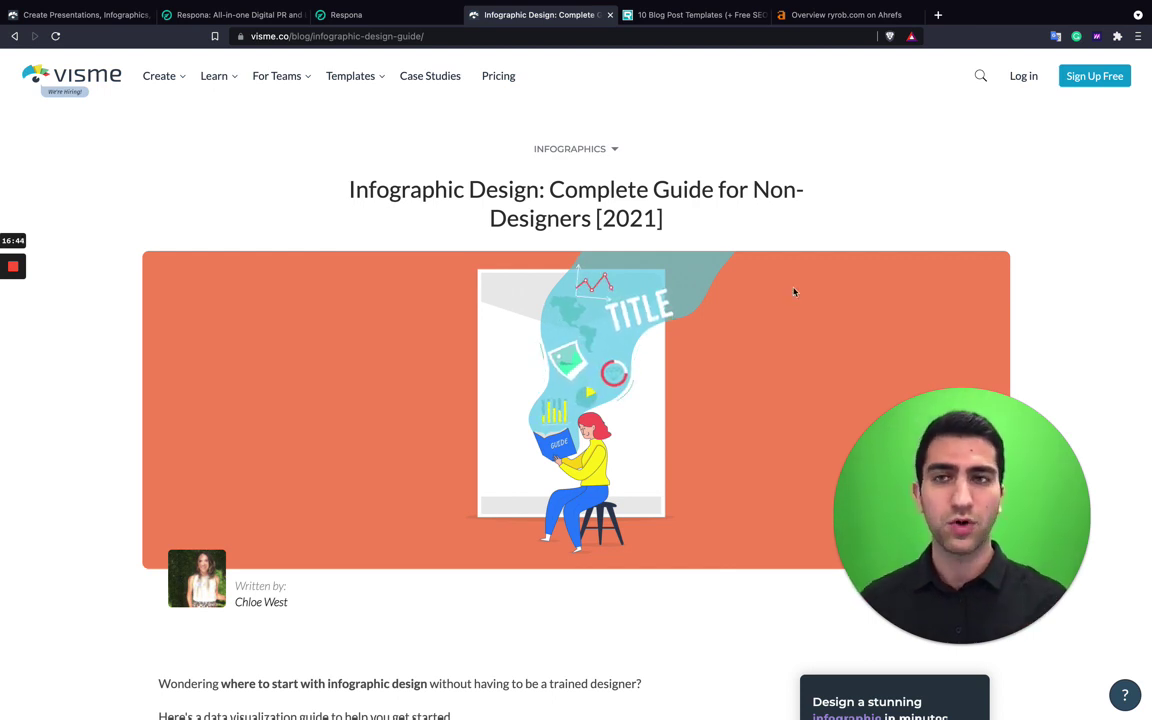
Step: Create a new Respona campaign named "Infographic design" in the Client 4 folder, keeping the default sender, priority and schedule
left_click(404, 12)
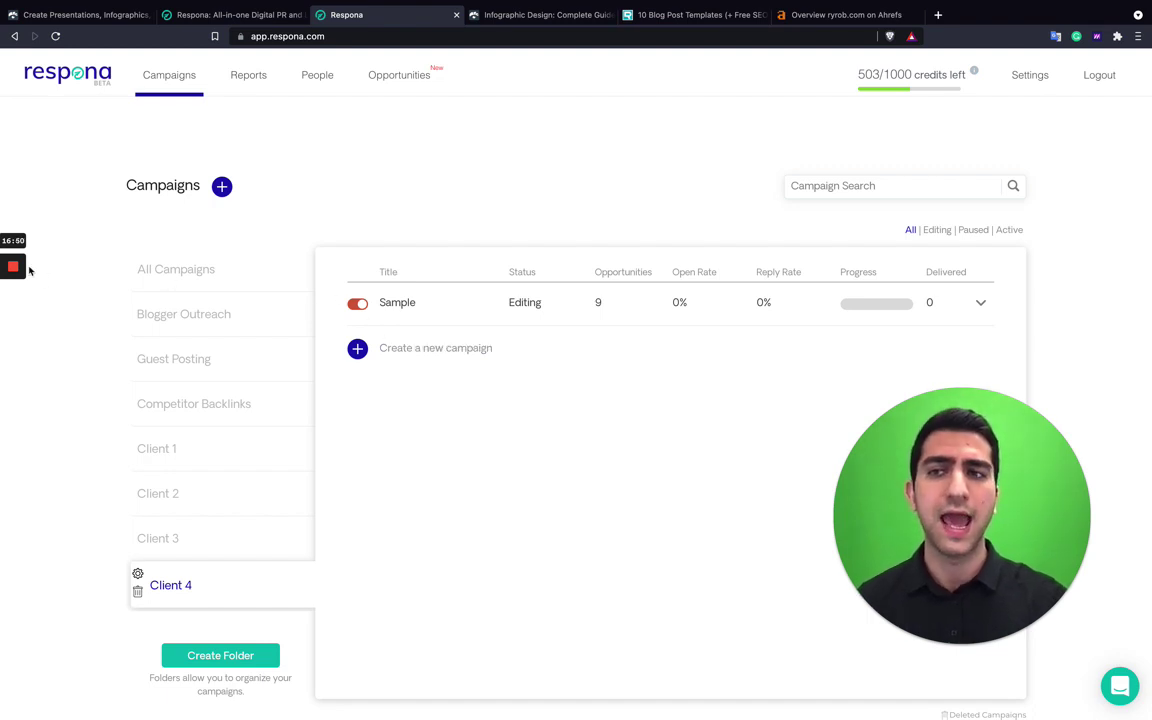
left_click(440, 347)
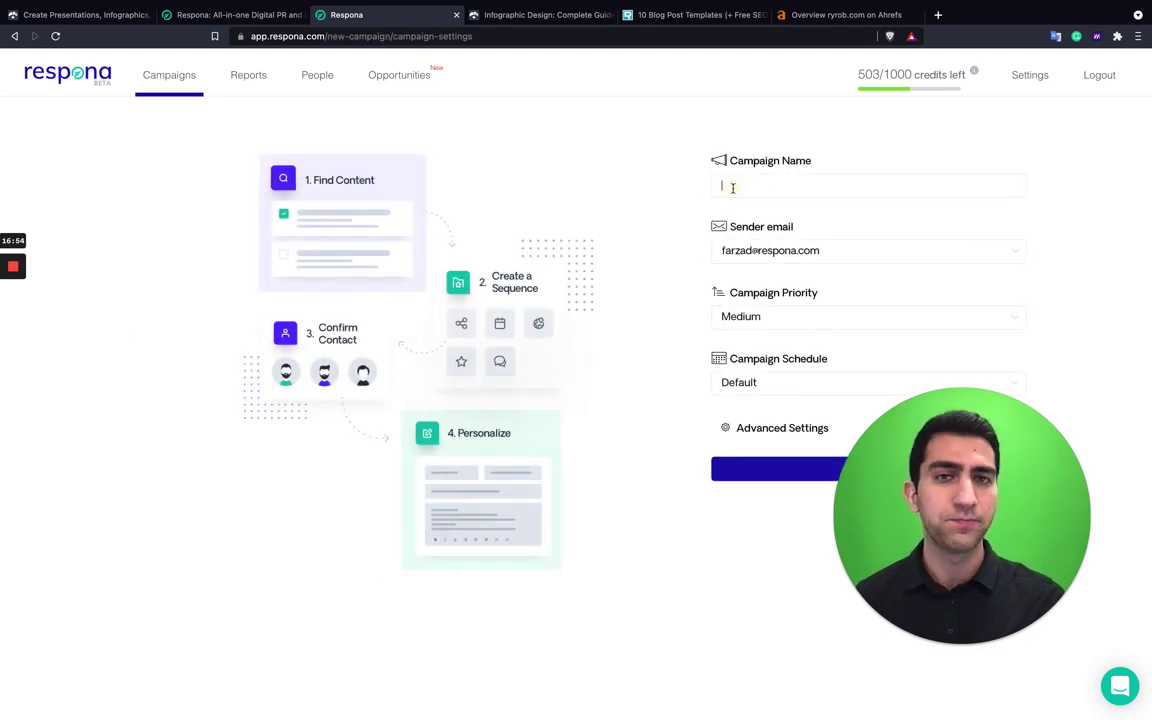
type("Inf")
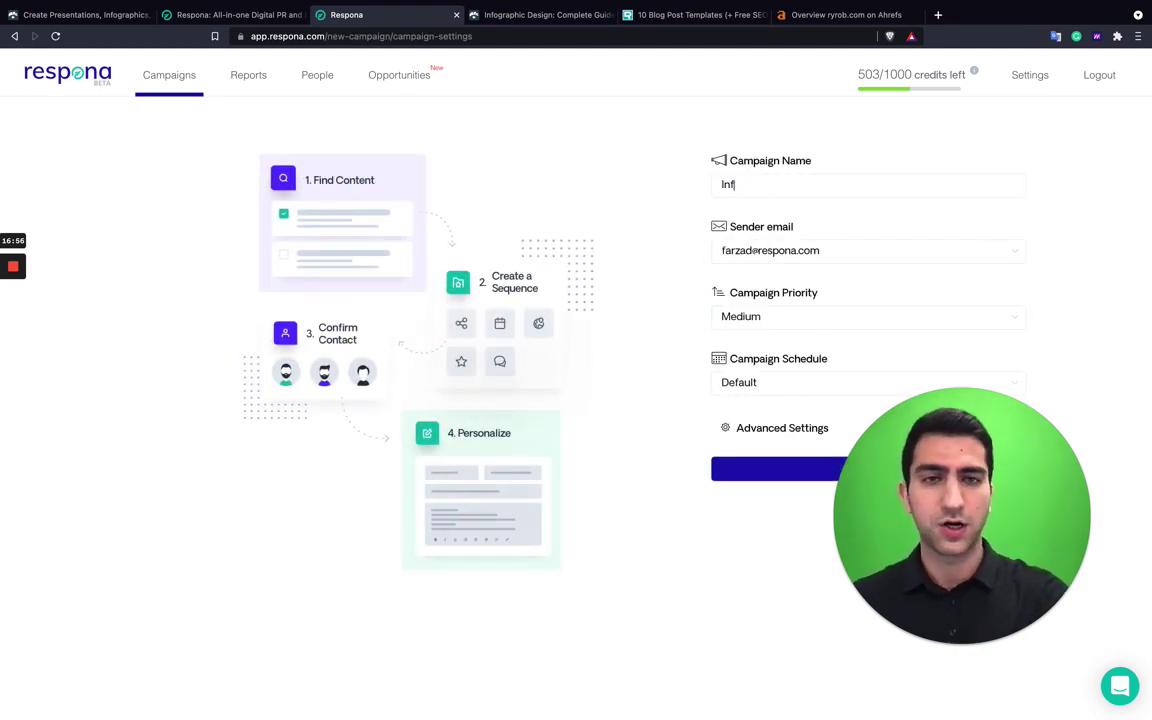
type("ographic design")
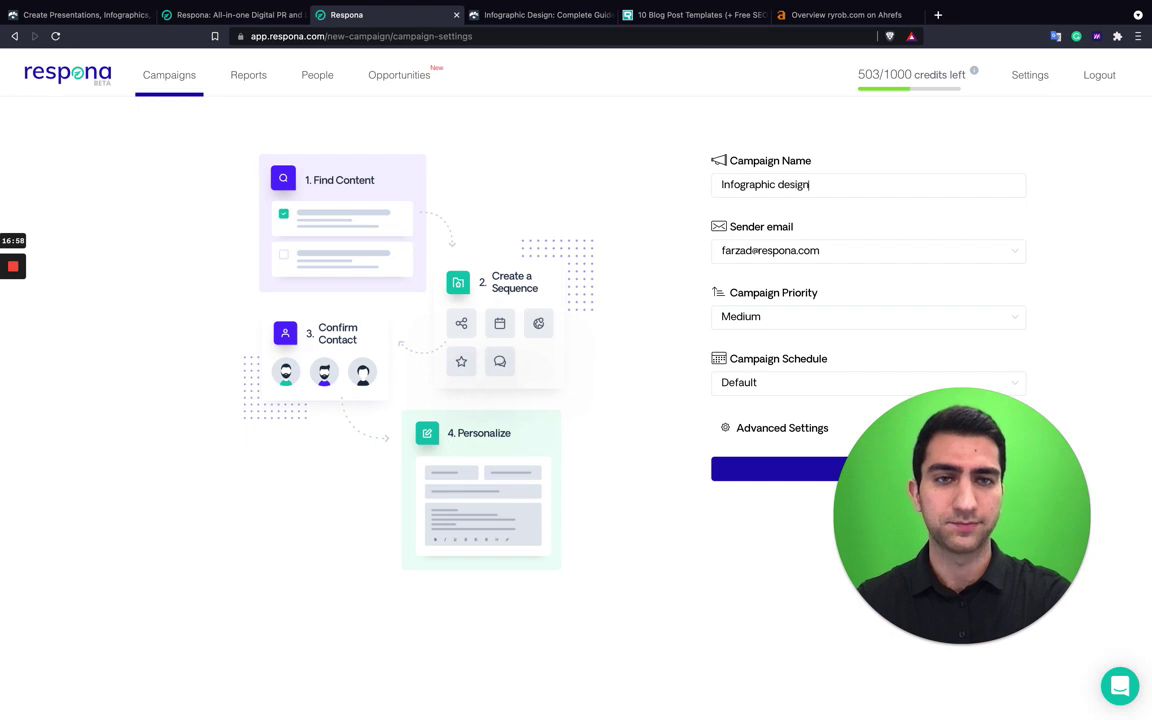
left_click(773, 475)
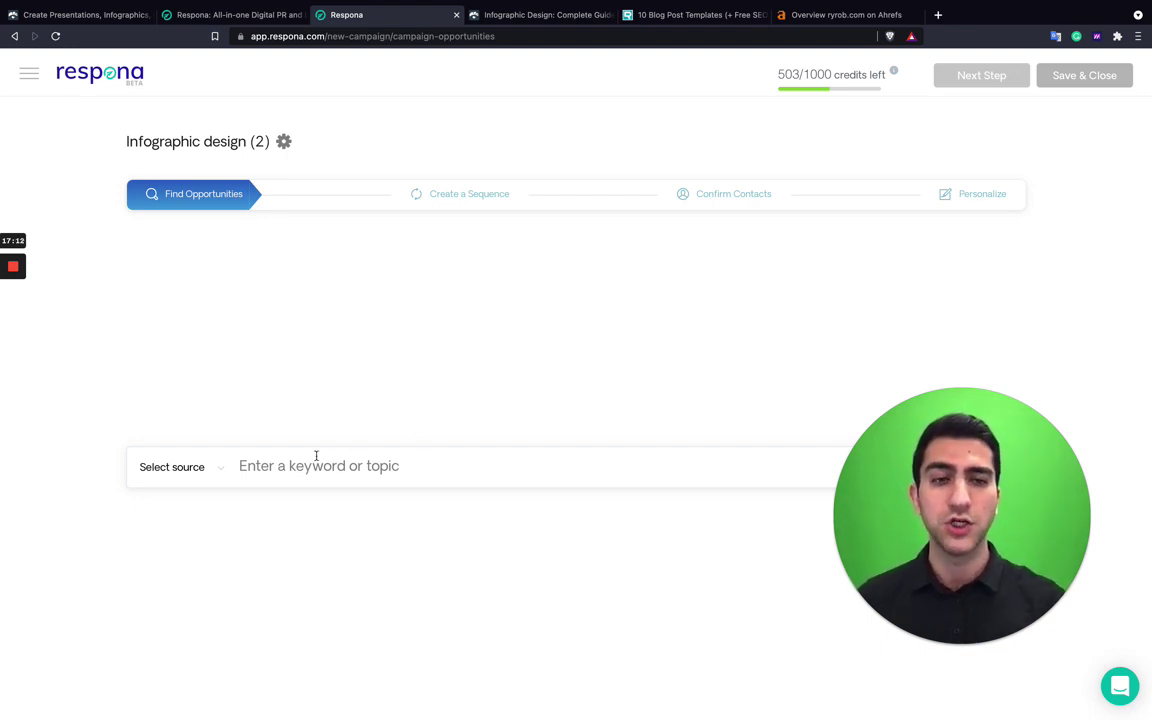
Step: Set the opportunity source to Web Search and enable SEO Metrics
left_click_drag(921, 578, 972, 252)
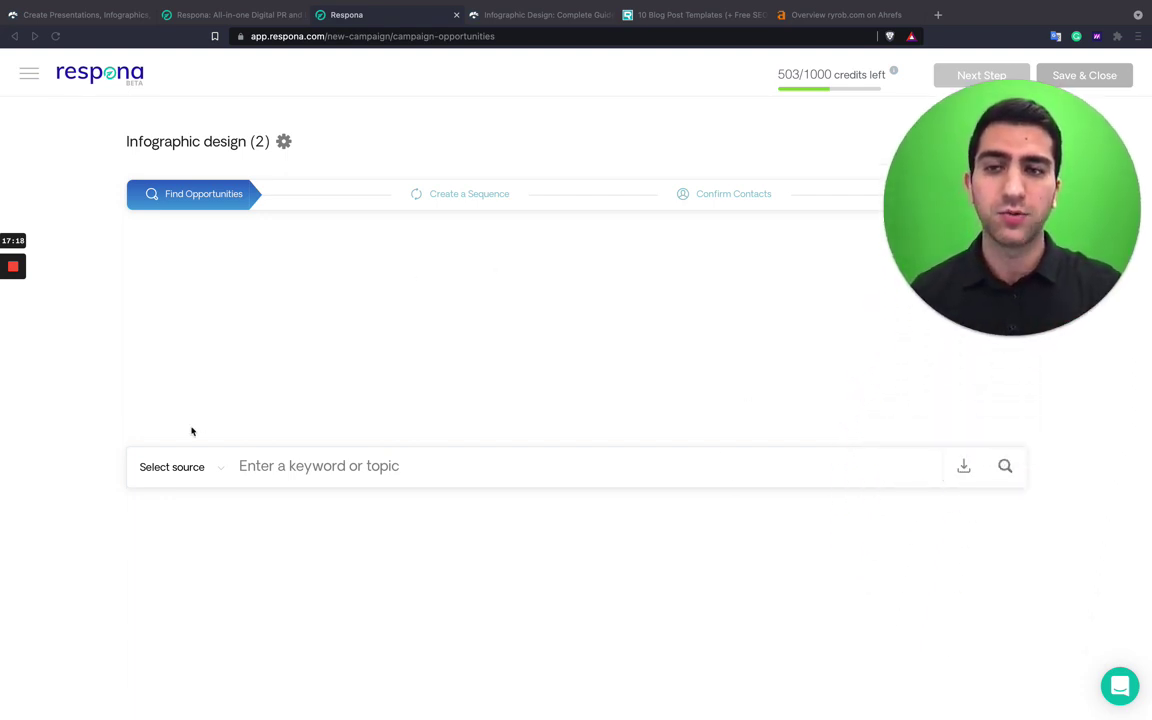
left_click(190, 466)
left_click(190, 466)
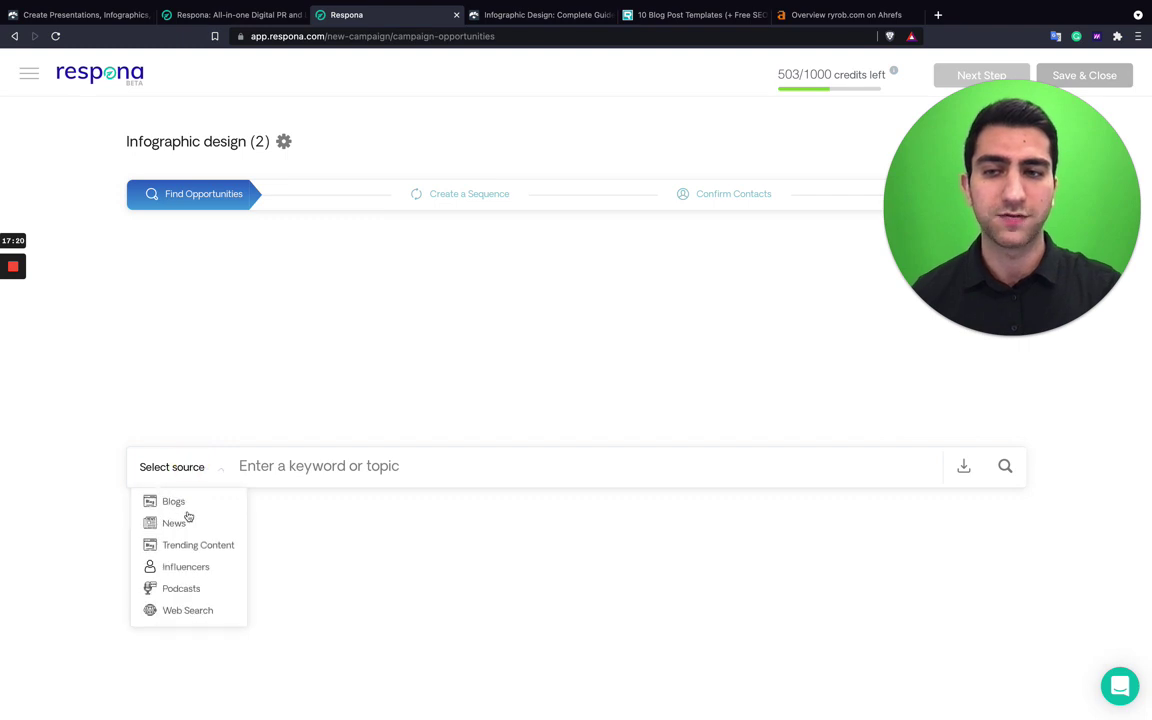
left_click(184, 608)
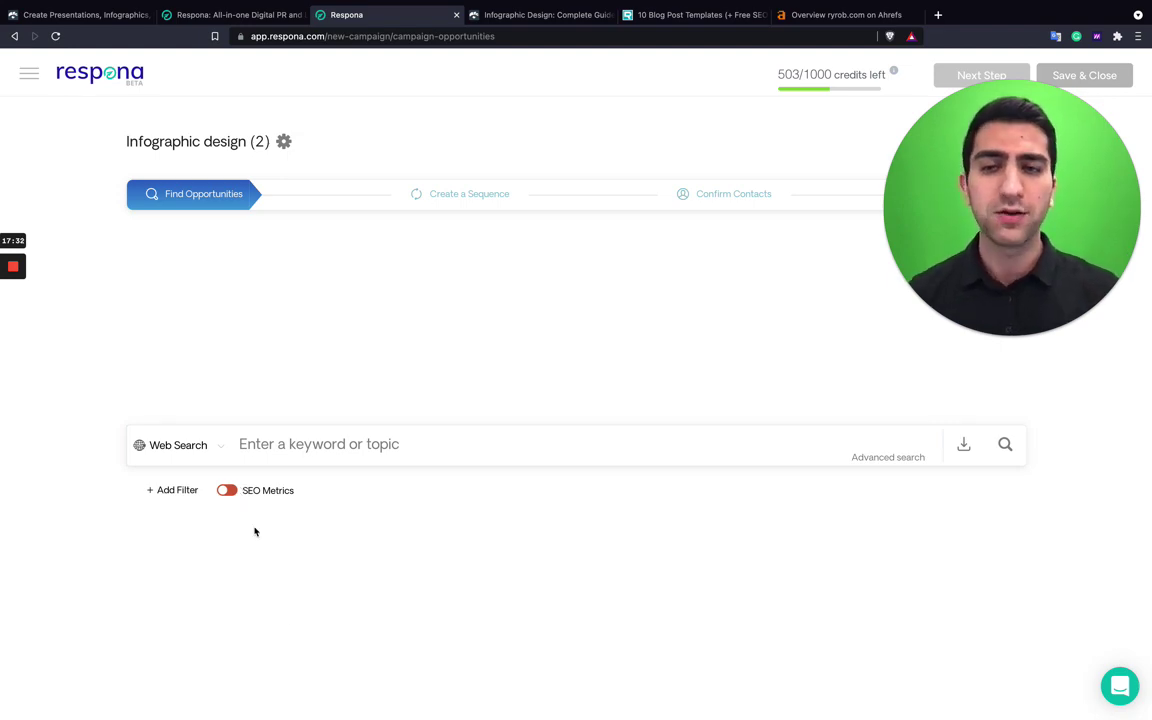
left_click(226, 490)
Step: Copy the instreamset:url:blog example from the Advanced Search reference and paste it into the campaign's search query
left_click(887, 457)
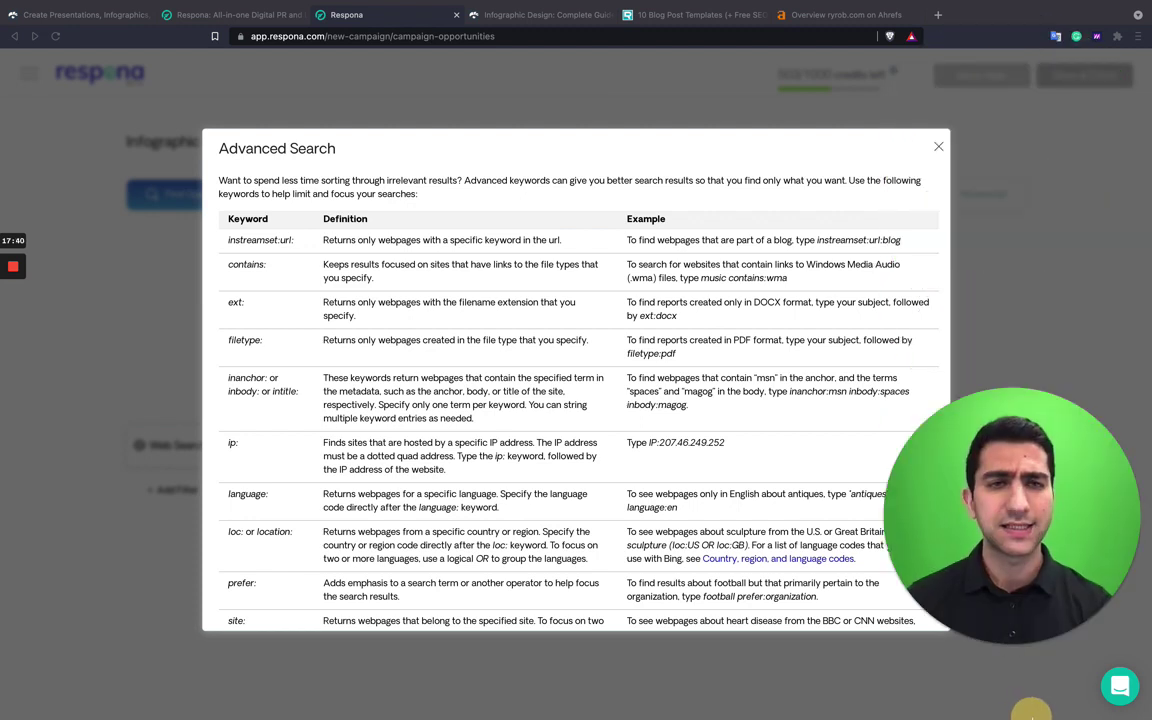
left_click_drag(812, 240, 920, 244)
key("super+c")
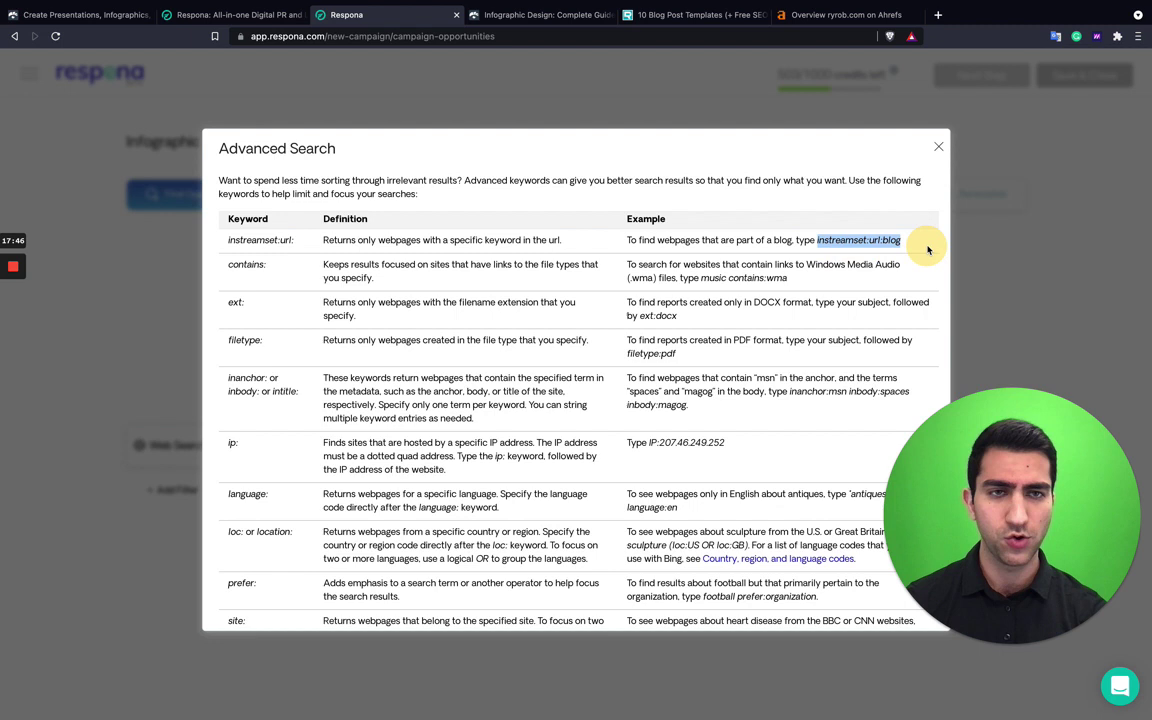
left_click(938, 148)
left_click(345, 443)
key("super+v")
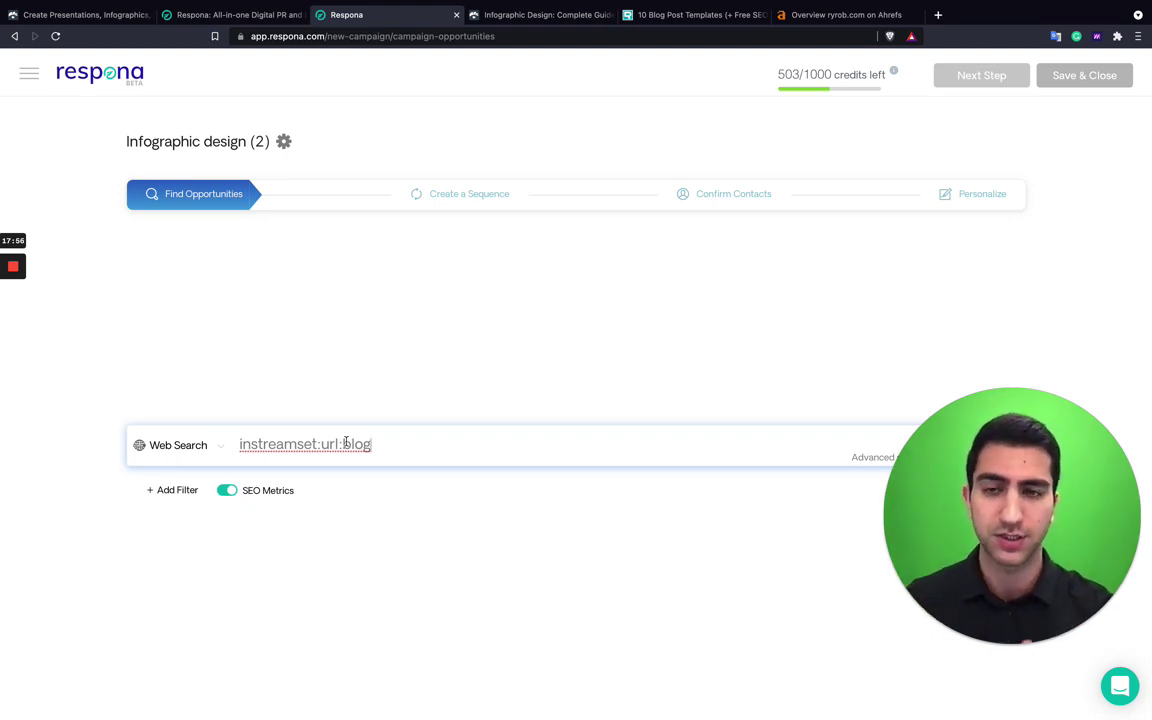
Step: Extend the search query with inbody:"designing an infographic"
type("i")
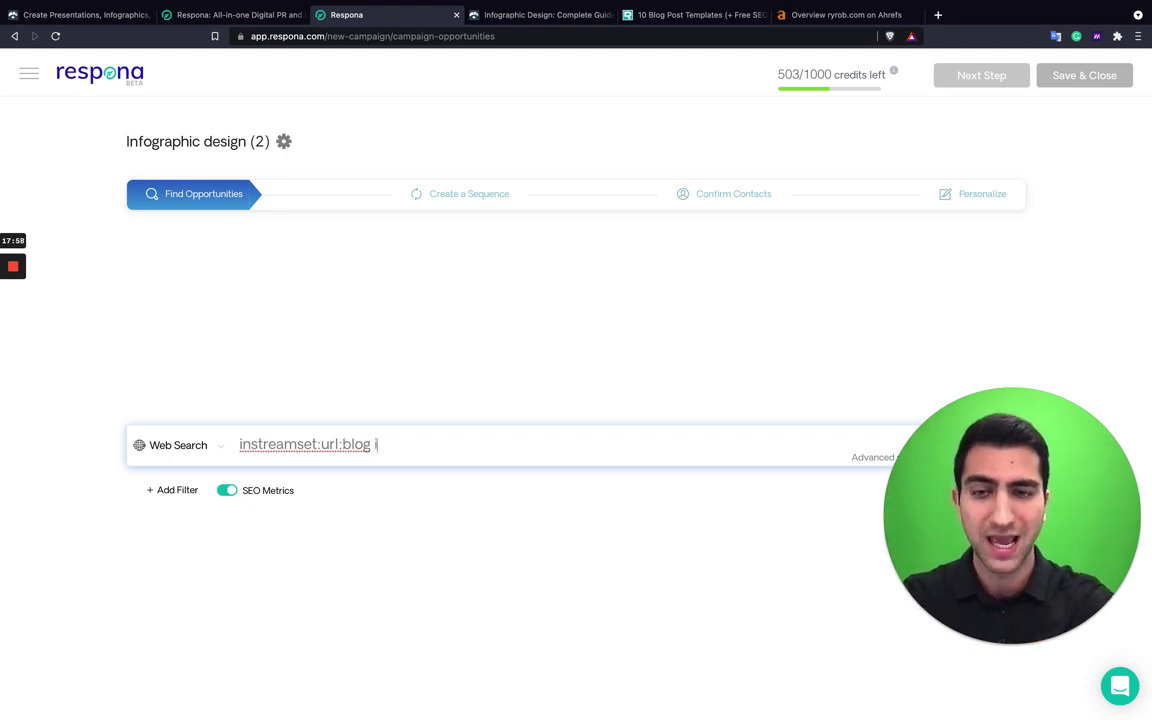
type("nbody:")
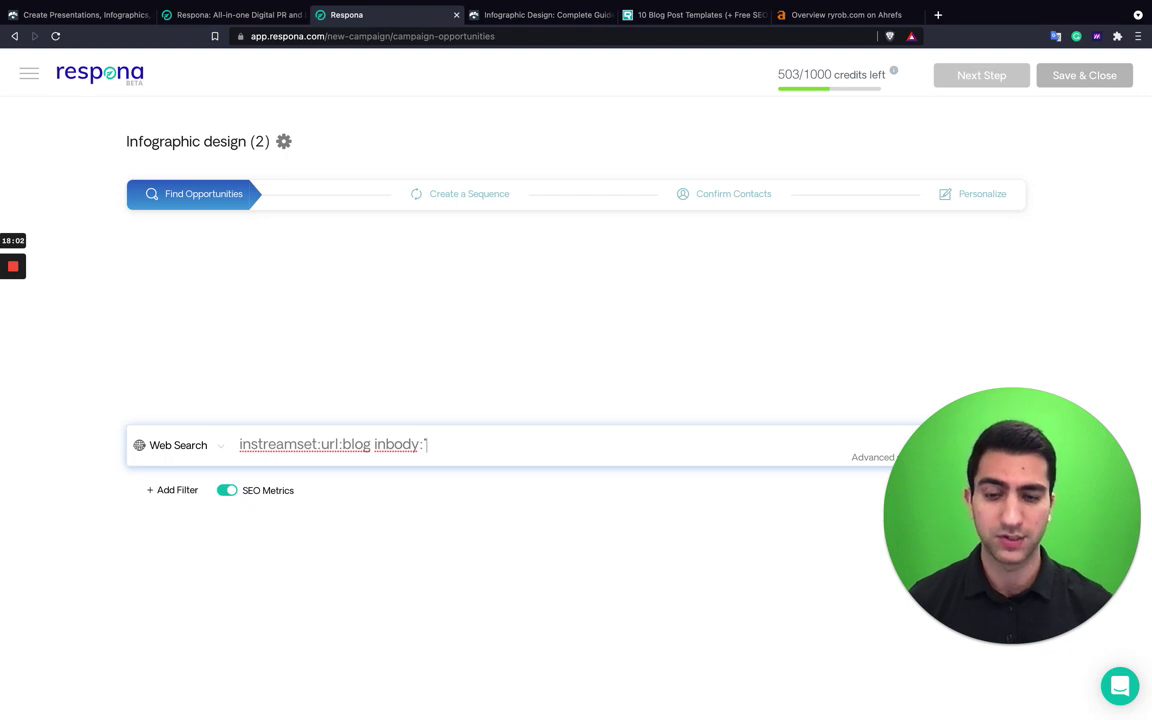
type("\"designing")
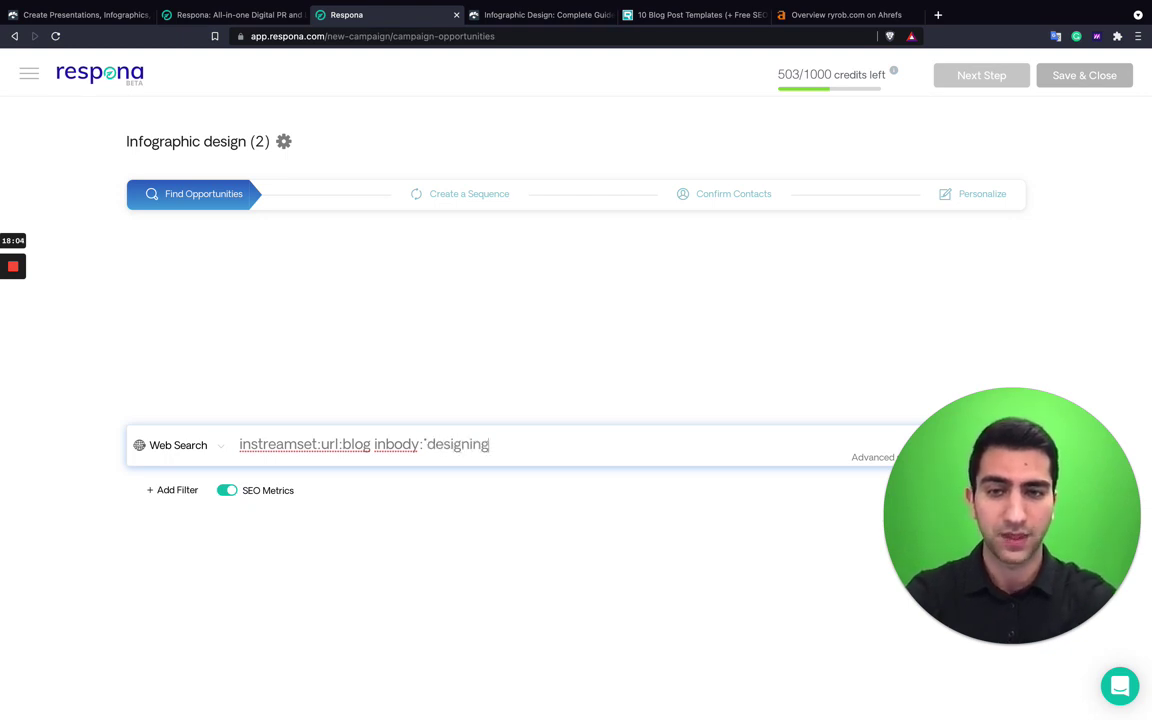
type(" an infographic\"")
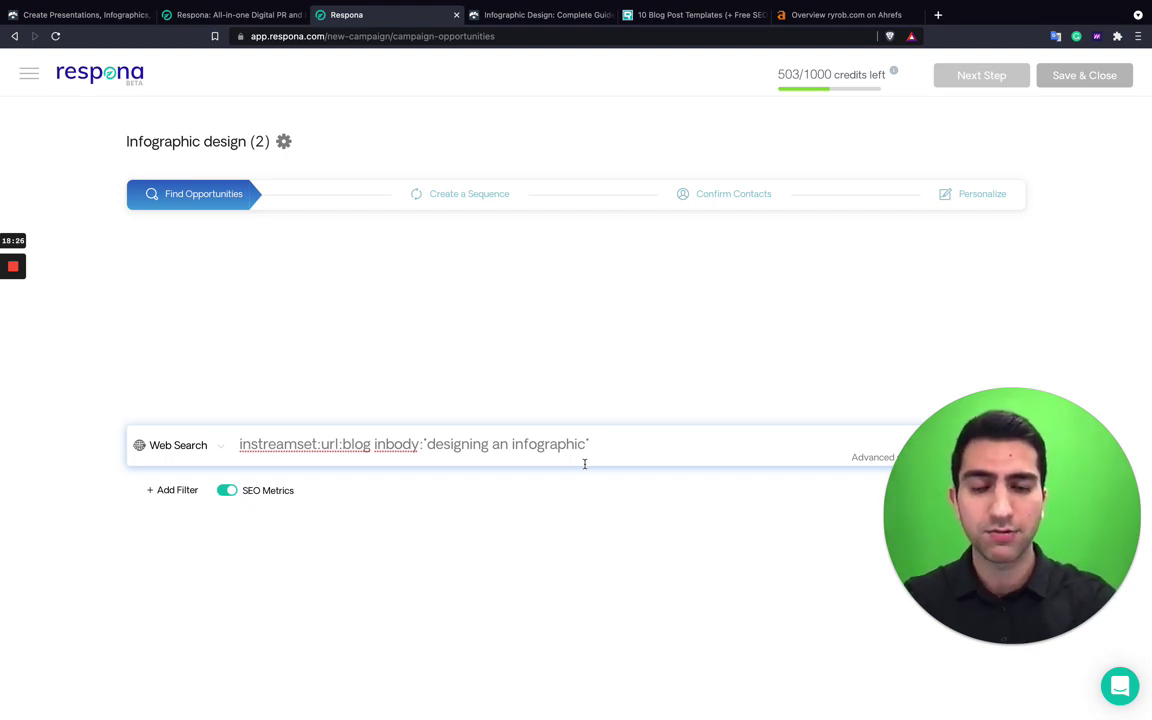
Step: Exclude infographic-titled pages with NOT intitle:"infographic" NOT intitle:"infographics" and run the search
type("NOT intit")
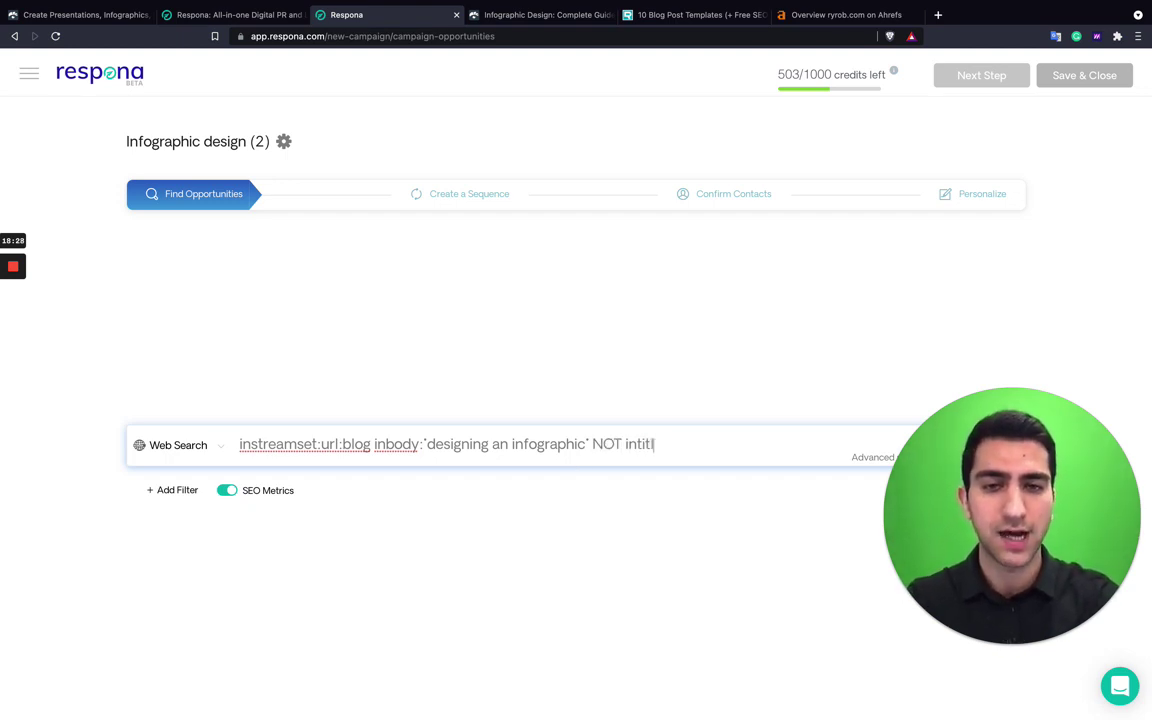
type("le:\"info")
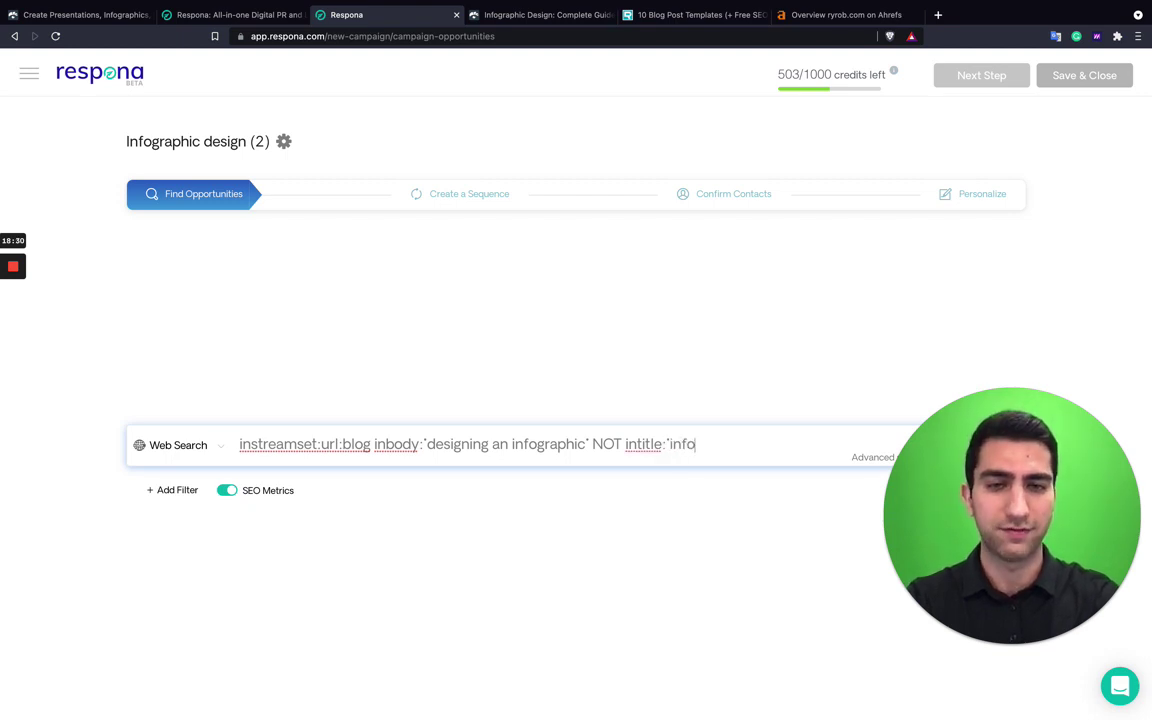
type("graphic\"")
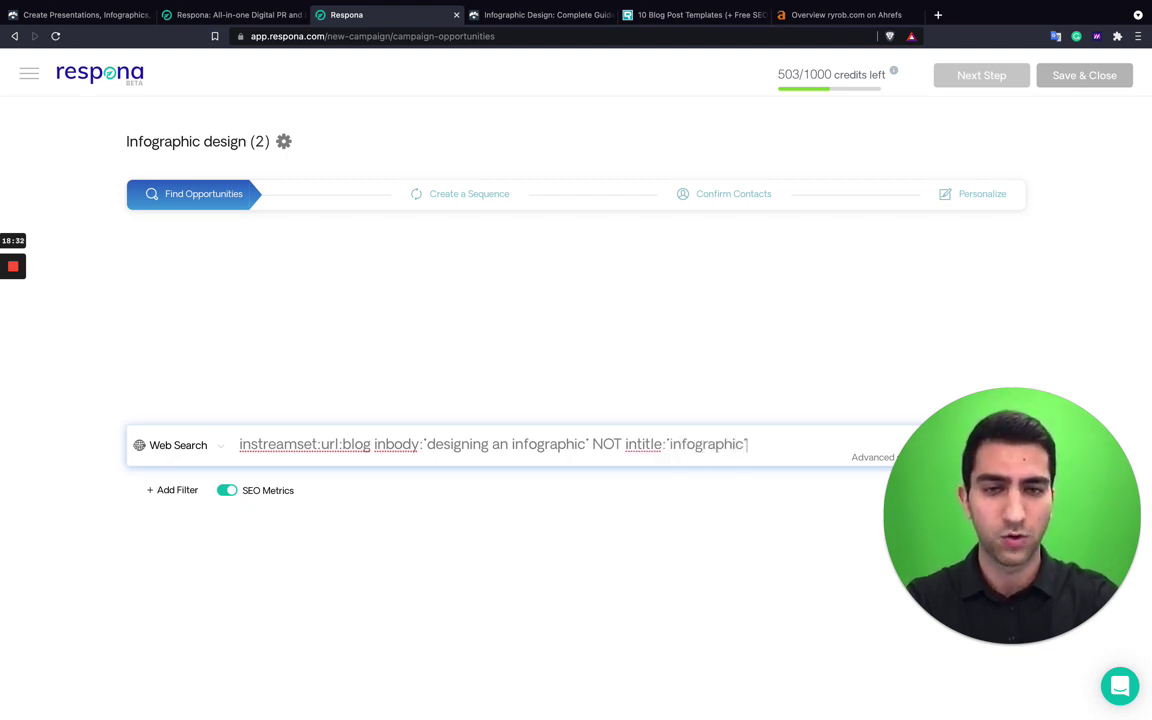
type(" NOT ")
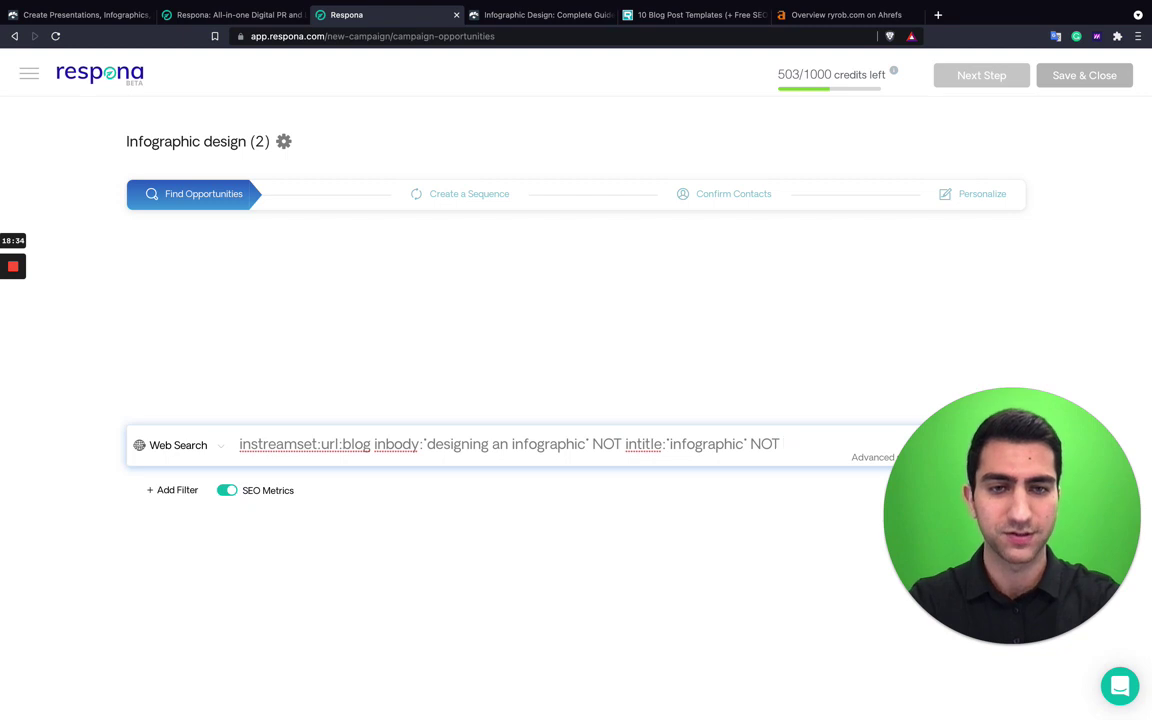
type("intitle:\"")
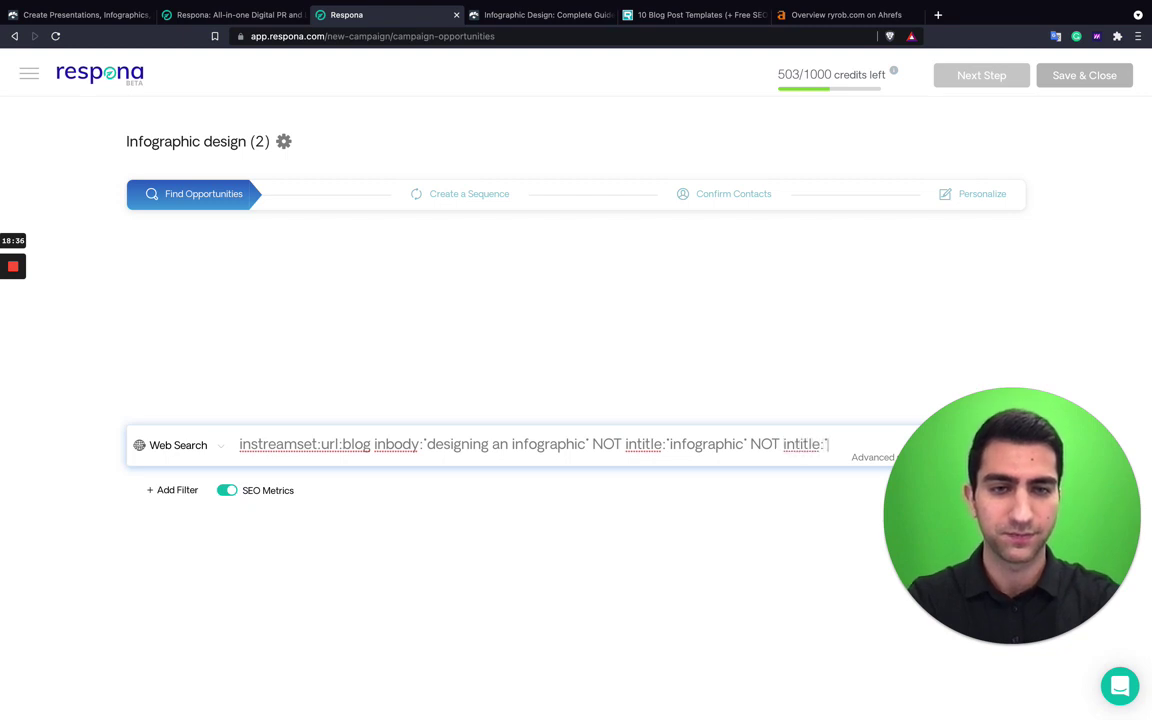
type("infographics")
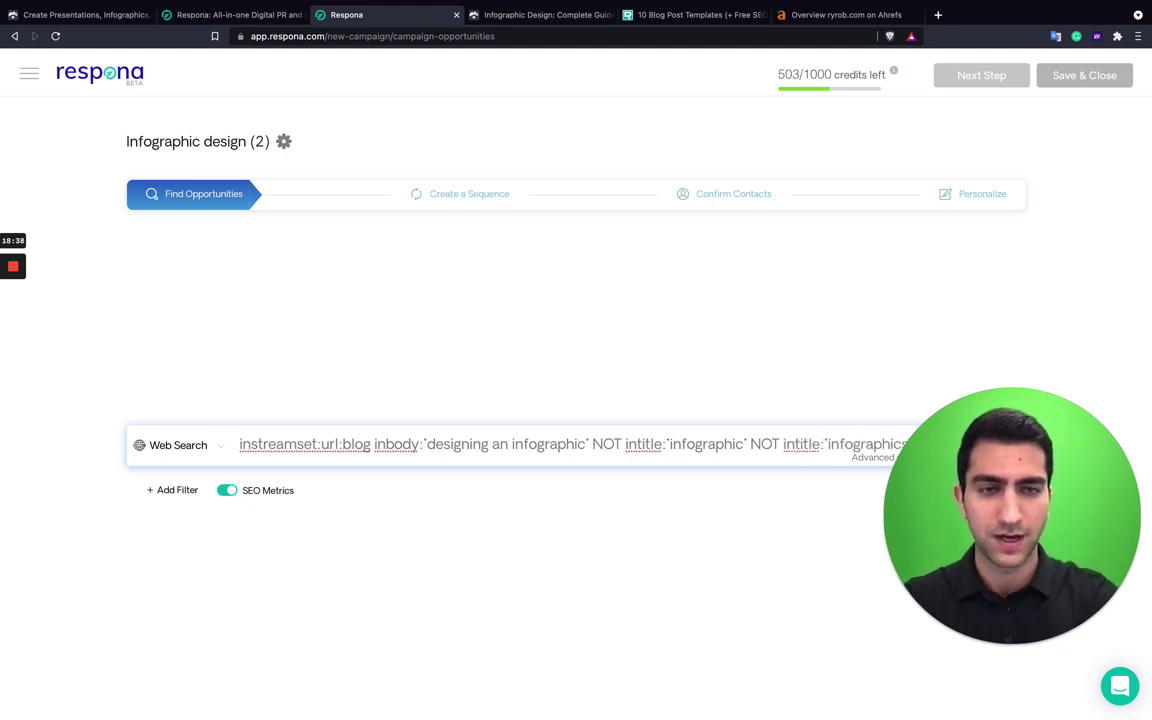
key("Return")
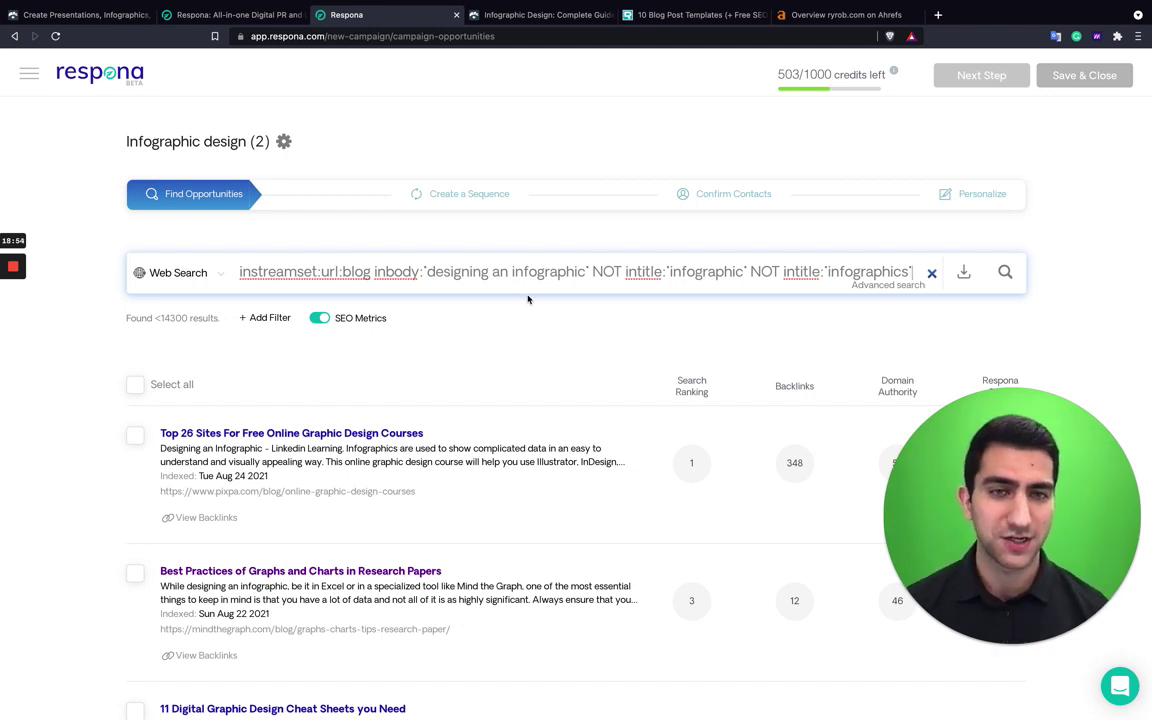
Step: Look through the first page of search results for blog articles that mention designing an infographic
scroll(528, 299, "down", 8)
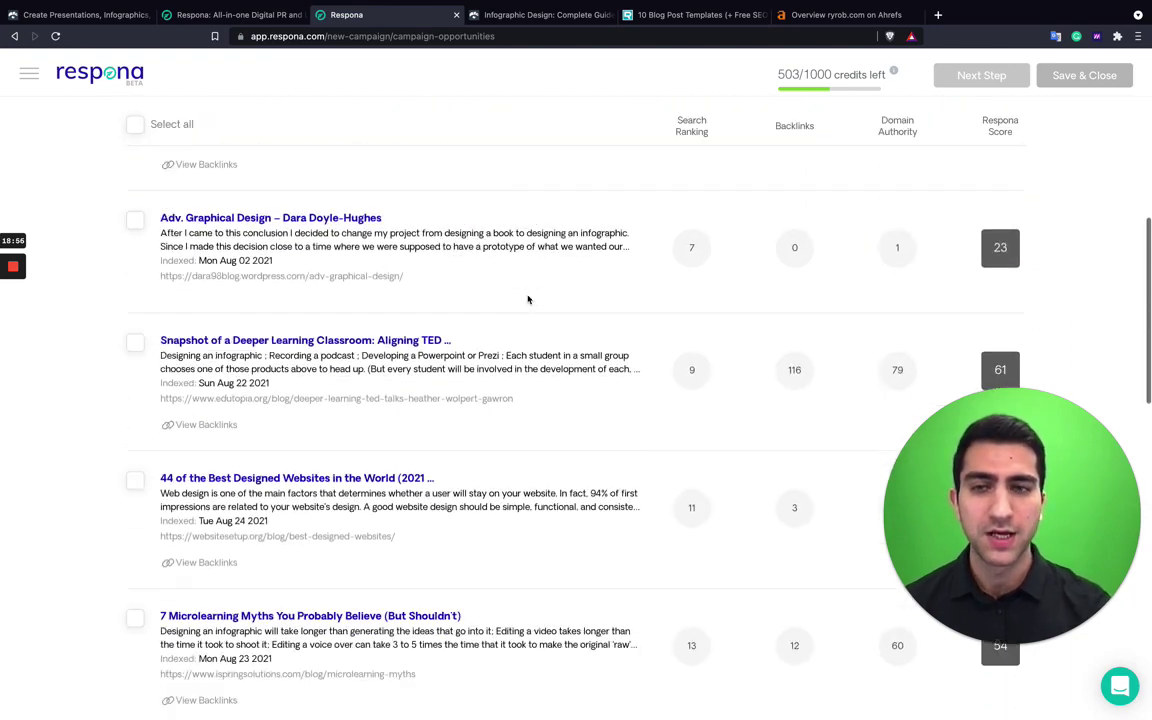
scroll(528, 299, "down", 3)
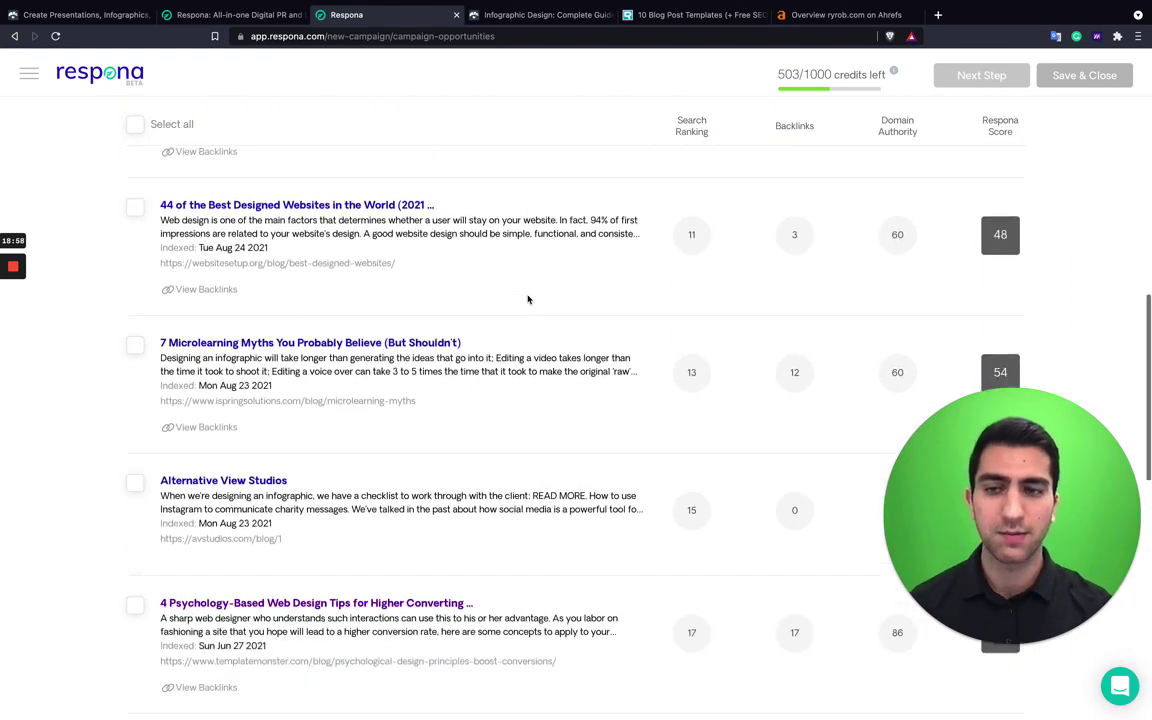
scroll(432, 484, "down", 3)
scroll(432, 484, "down", 2)
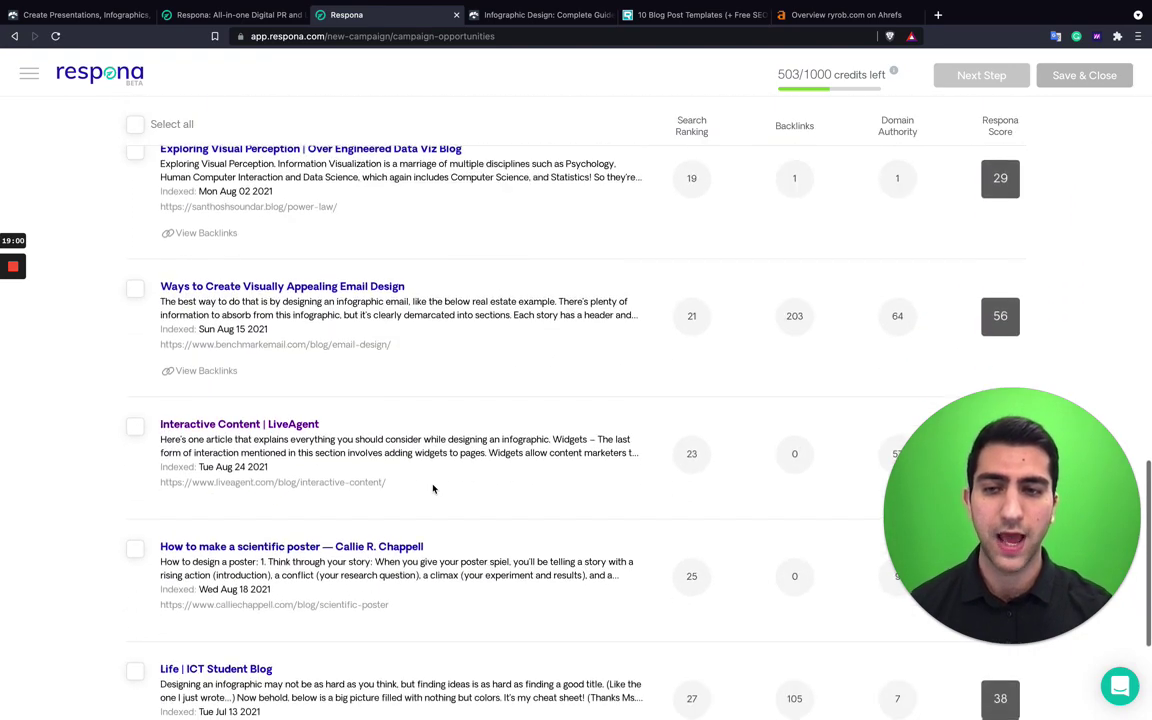
scroll(283, 432, "down", 3)
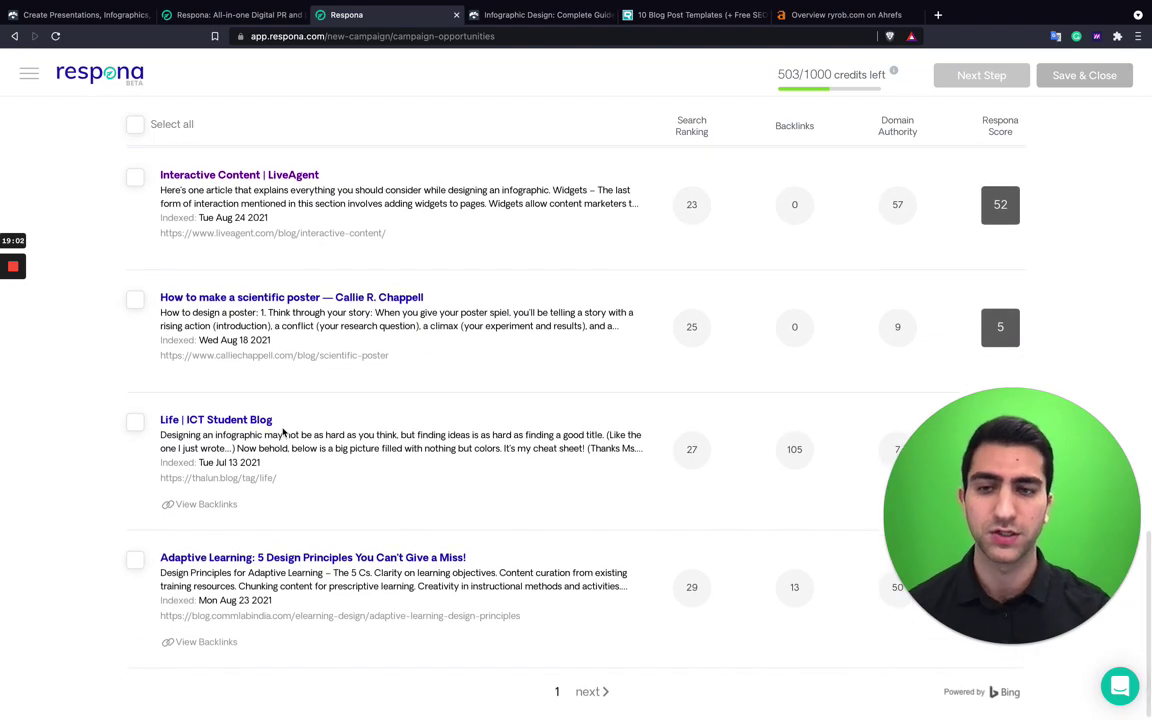
scroll(283, 432, "up", 10)
scroll(283, 432, "up", 8)
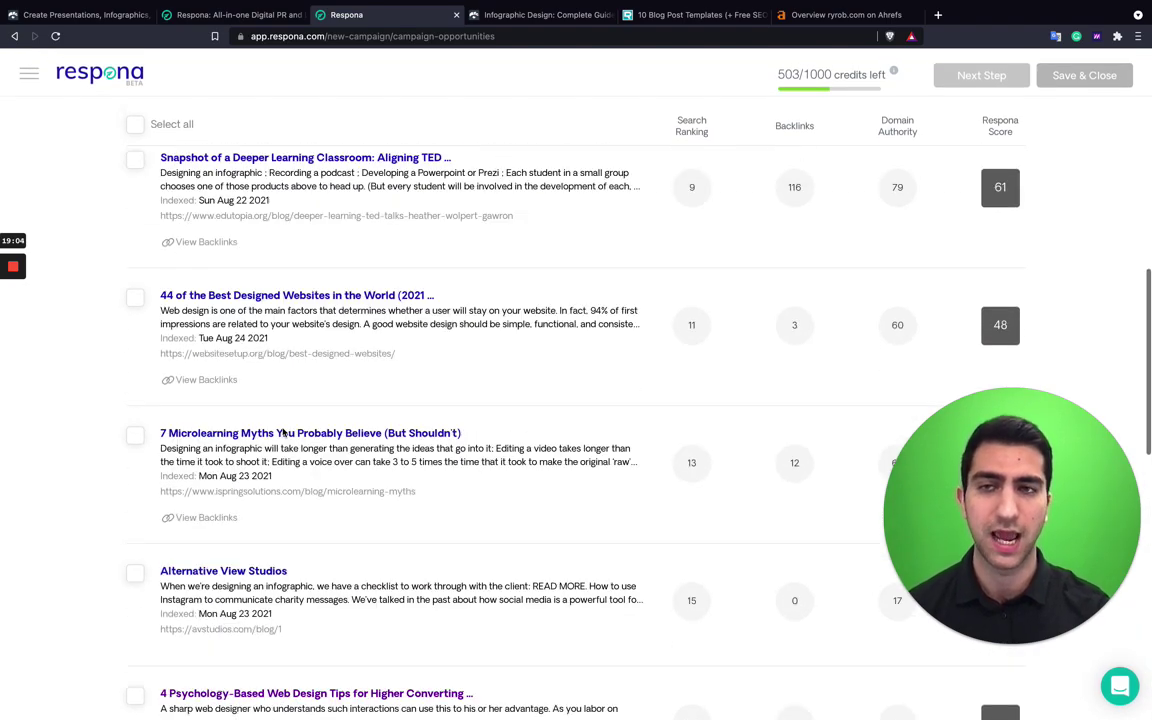
scroll(283, 432, "down", 3)
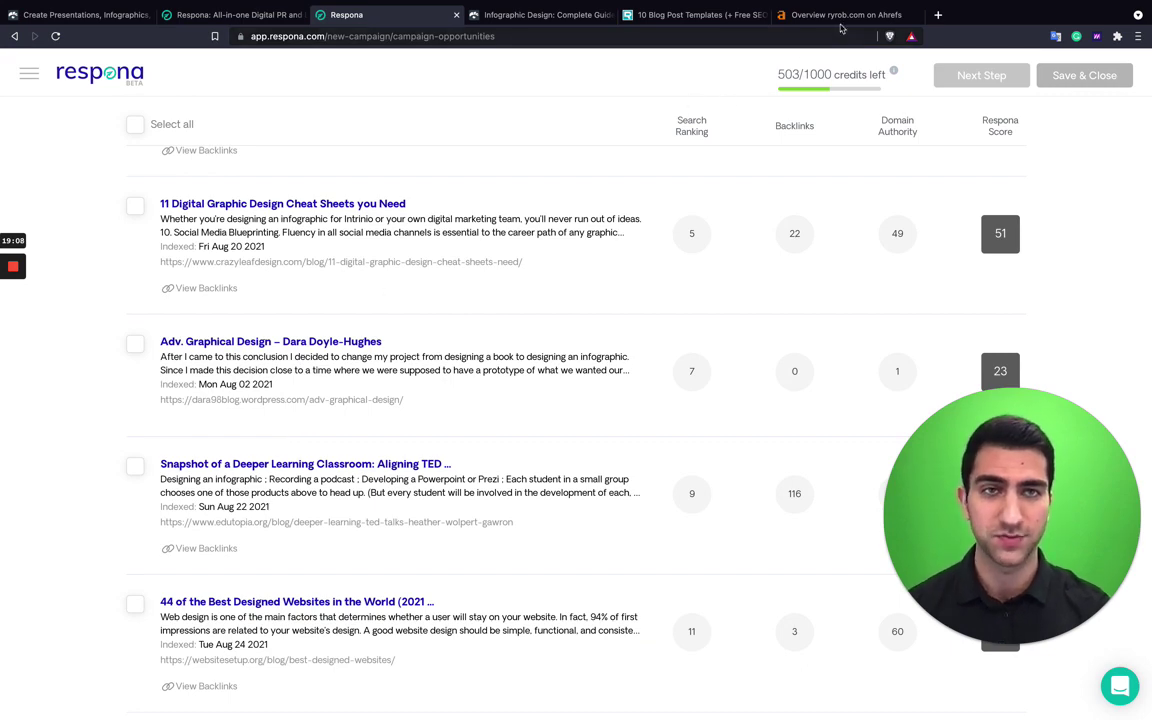
Step: Search the ryrob.com blog post templates article for "designi" and highlight the phrase about designing an infographic
left_click(640, 15)
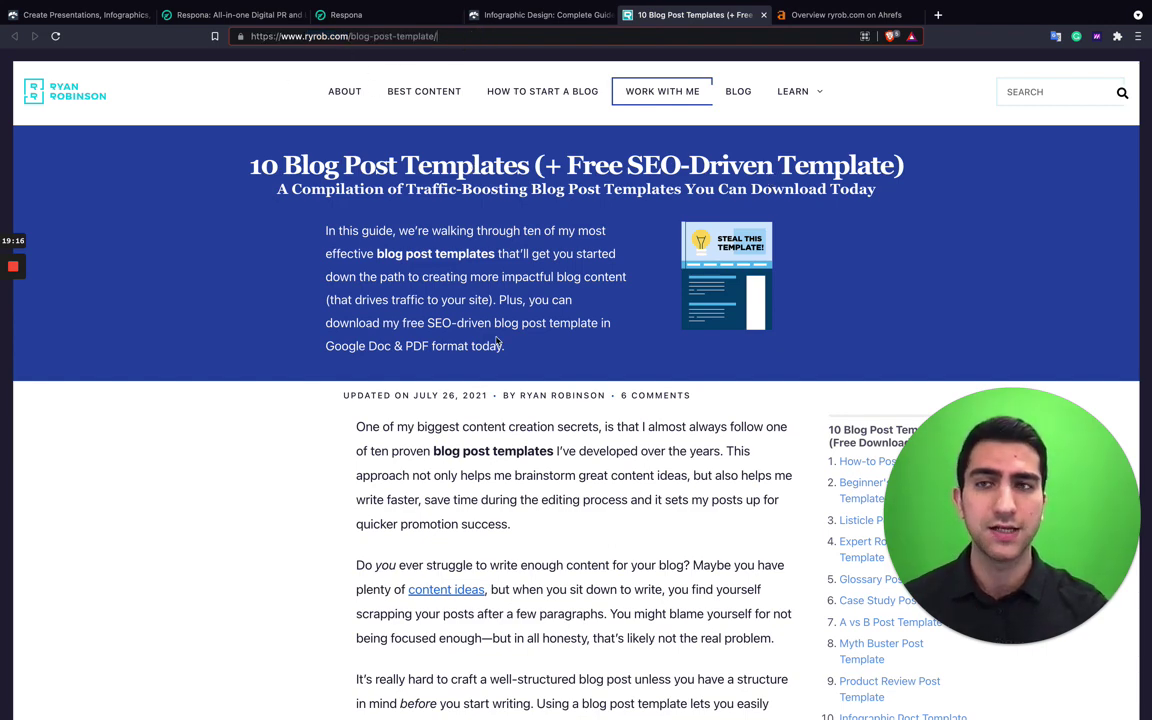
scroll(496, 342, "down", 3)
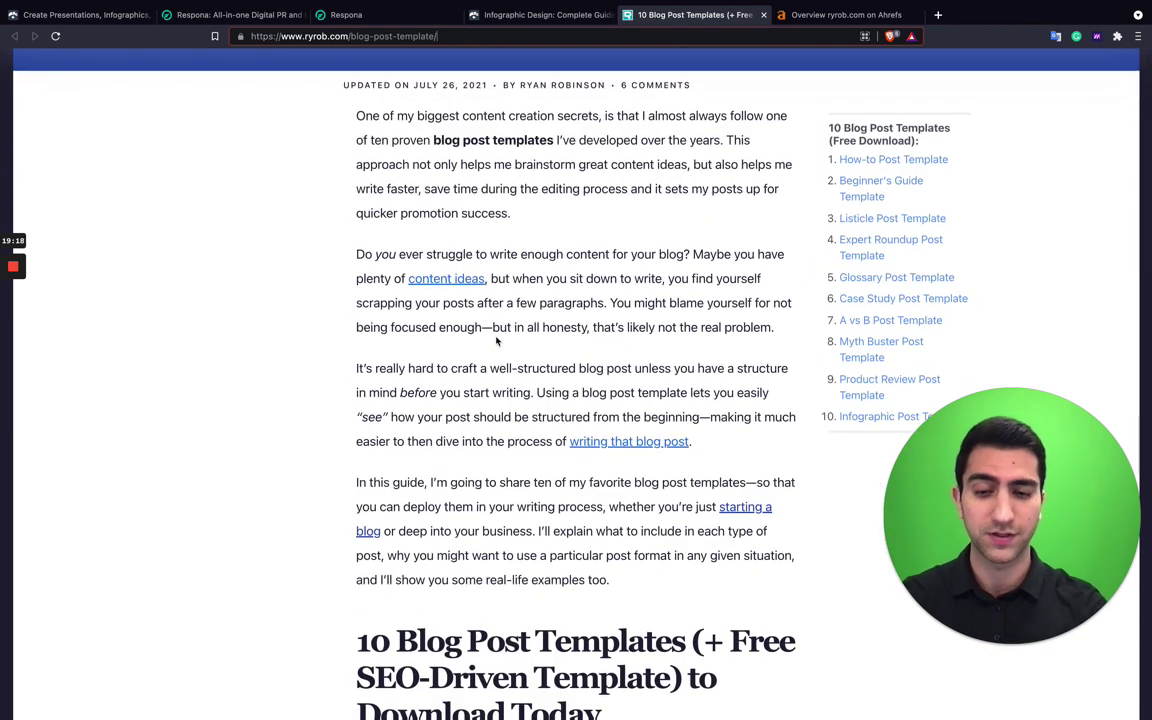
key("super+d")
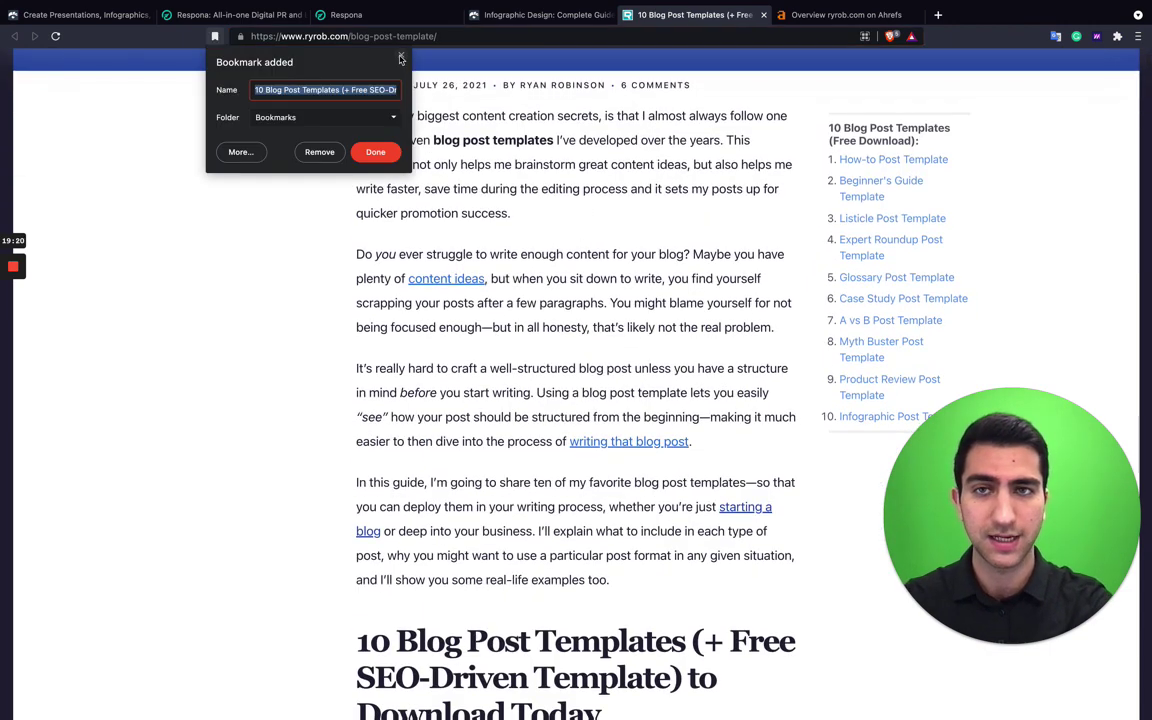
left_click(320, 151)
key("super+f")
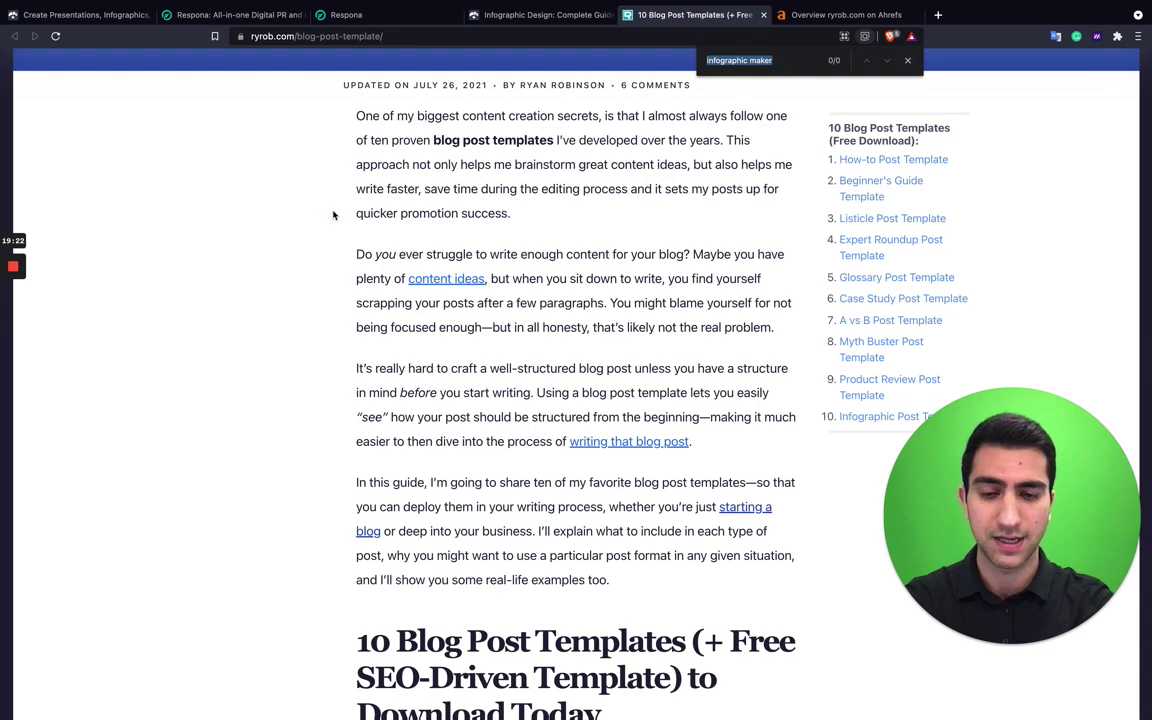
type("design")
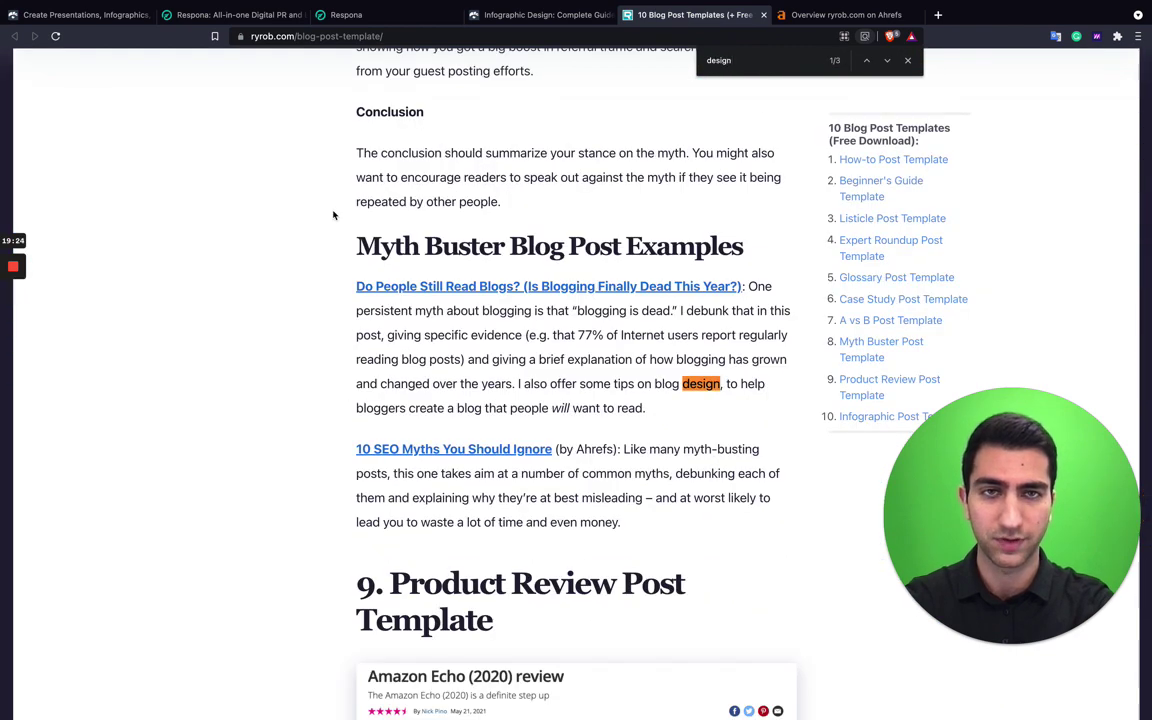
type("i")
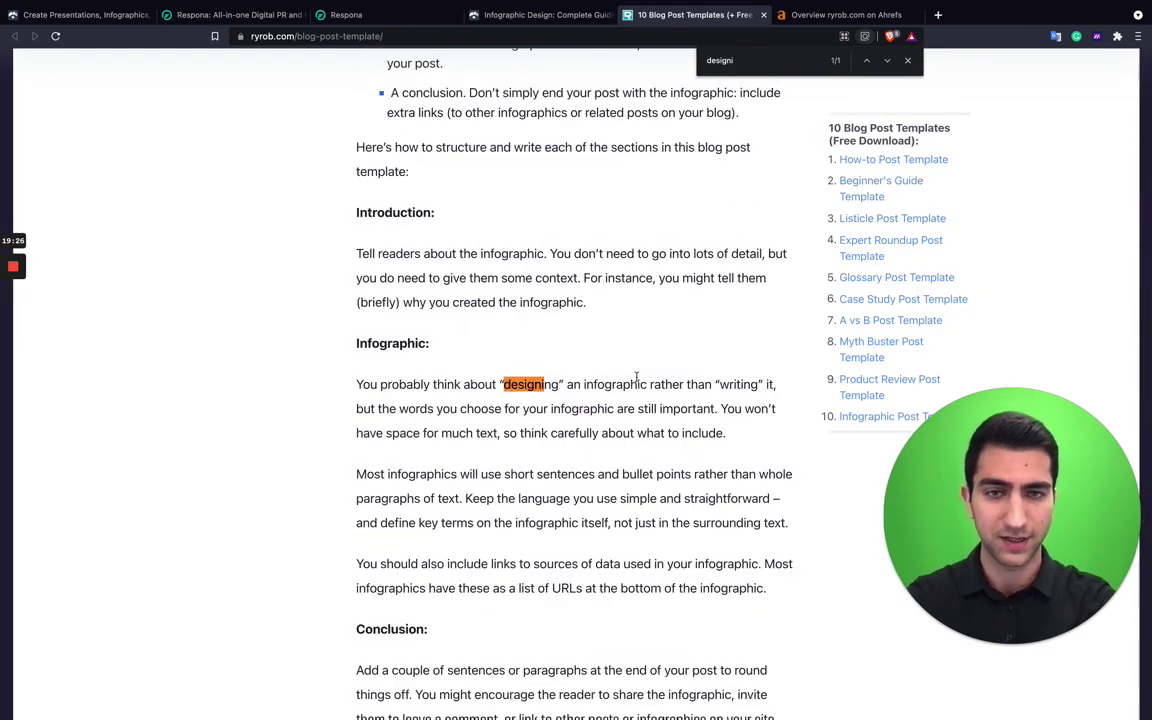
double_click(581, 385)
left_click_drag(581, 385, 503, 384)
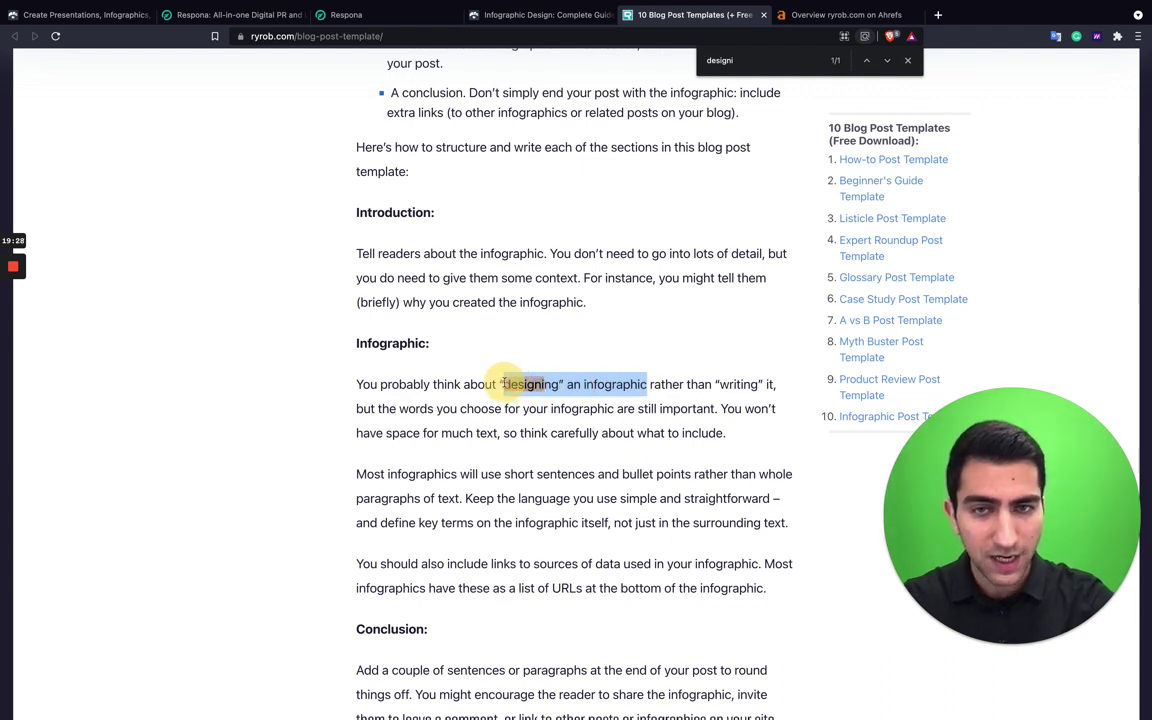
mouse_move(14, 310)
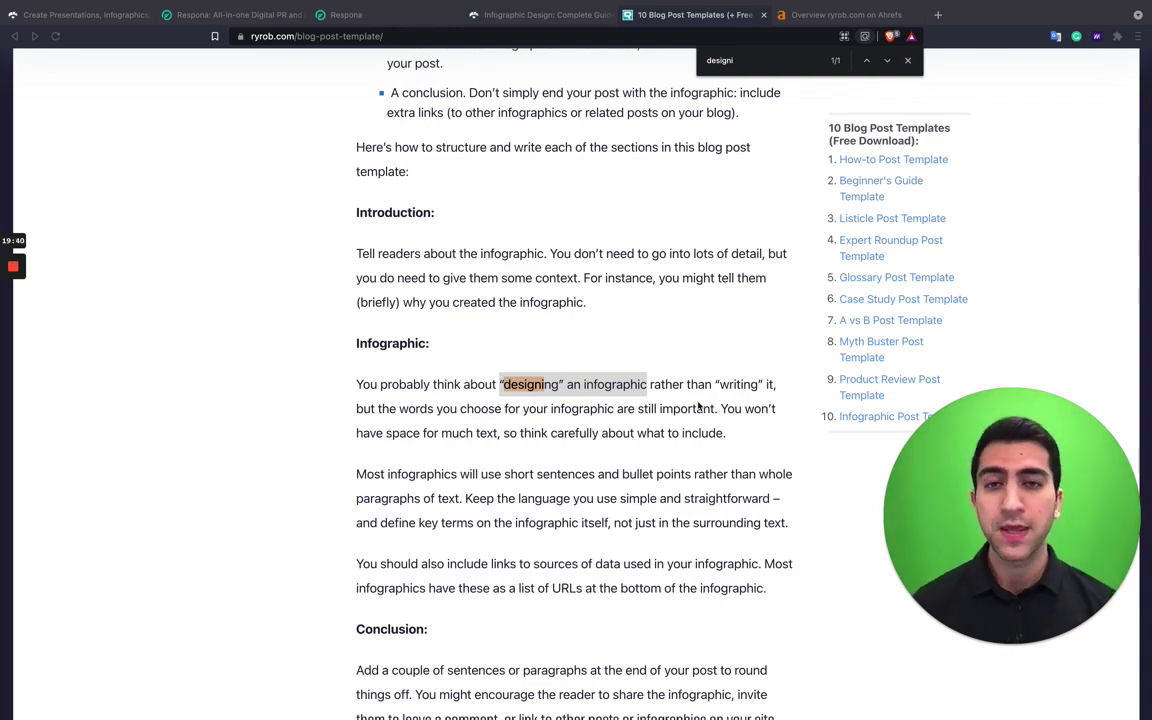
Step: Skim the article's product review and infographic sections, and view the Visme infographic design guide for comparison
scroll(698, 405, "up", 20)
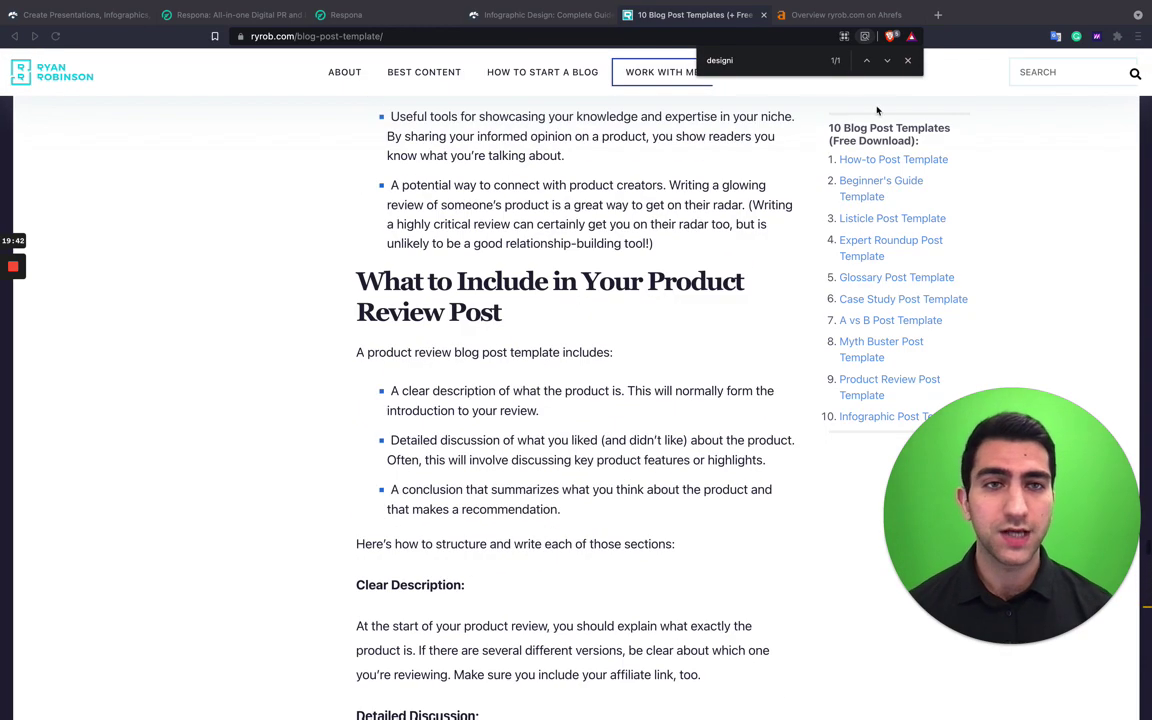
left_click(910, 62)
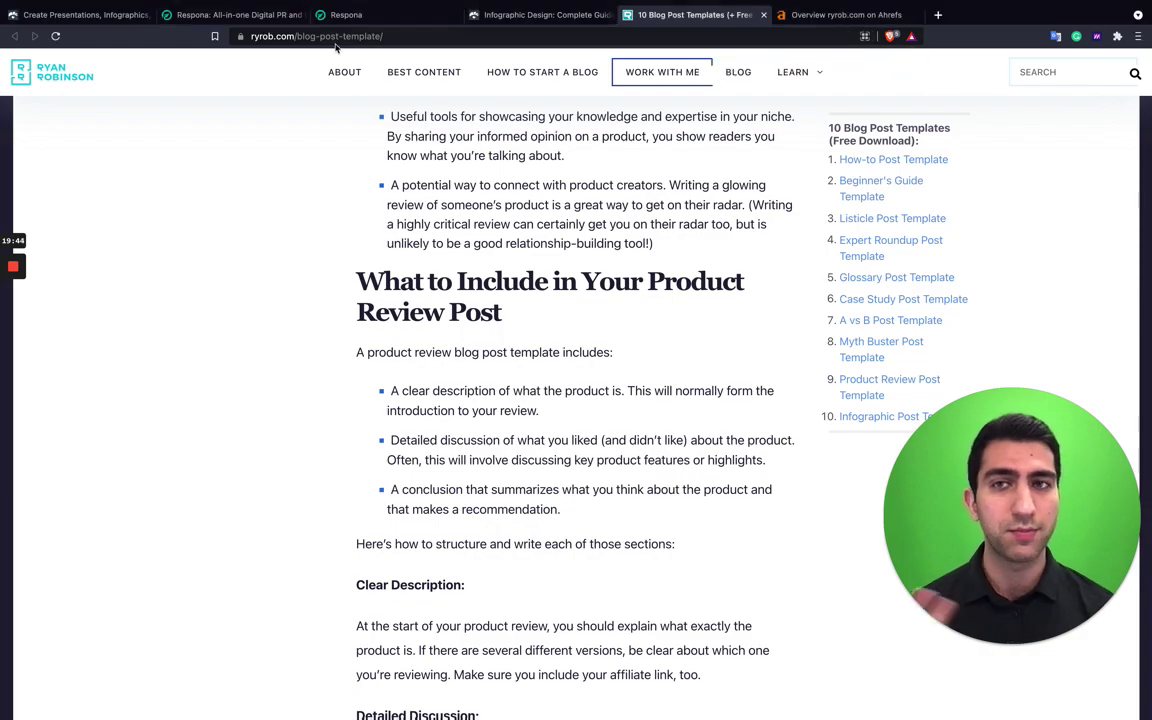
scroll(476, 276, "down", 10)
scroll(476, 276, "down", 3)
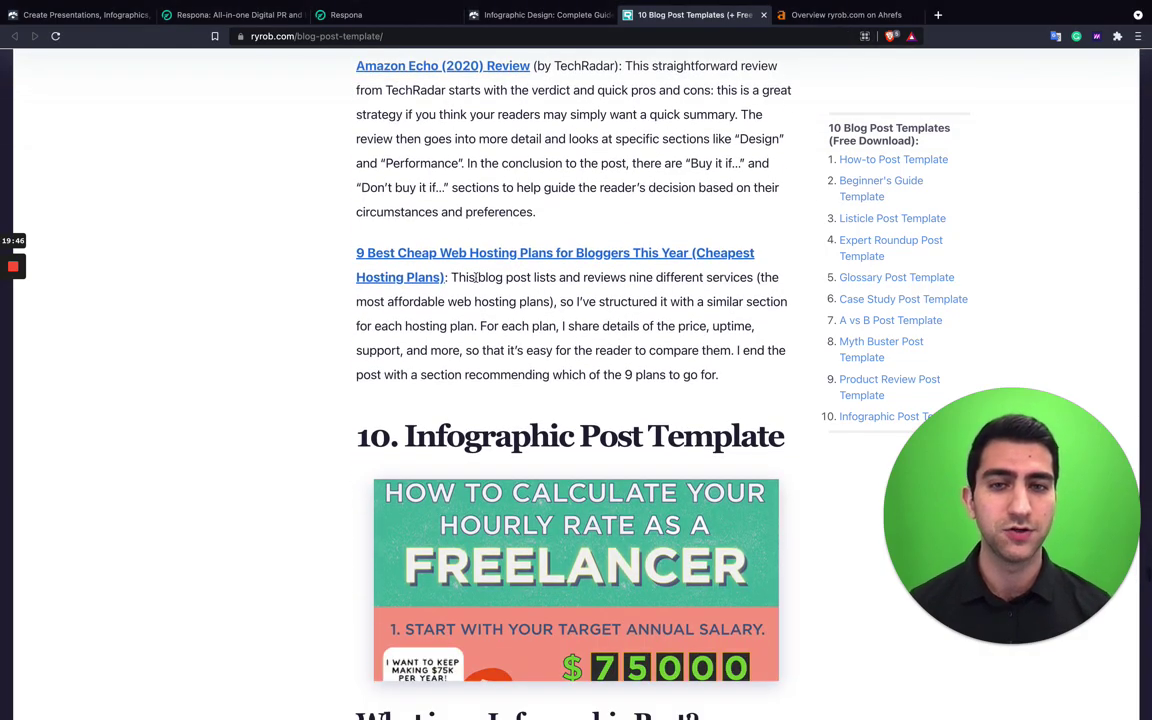
scroll(476, 279, "up", 5)
scroll(476, 278, "up", 2)
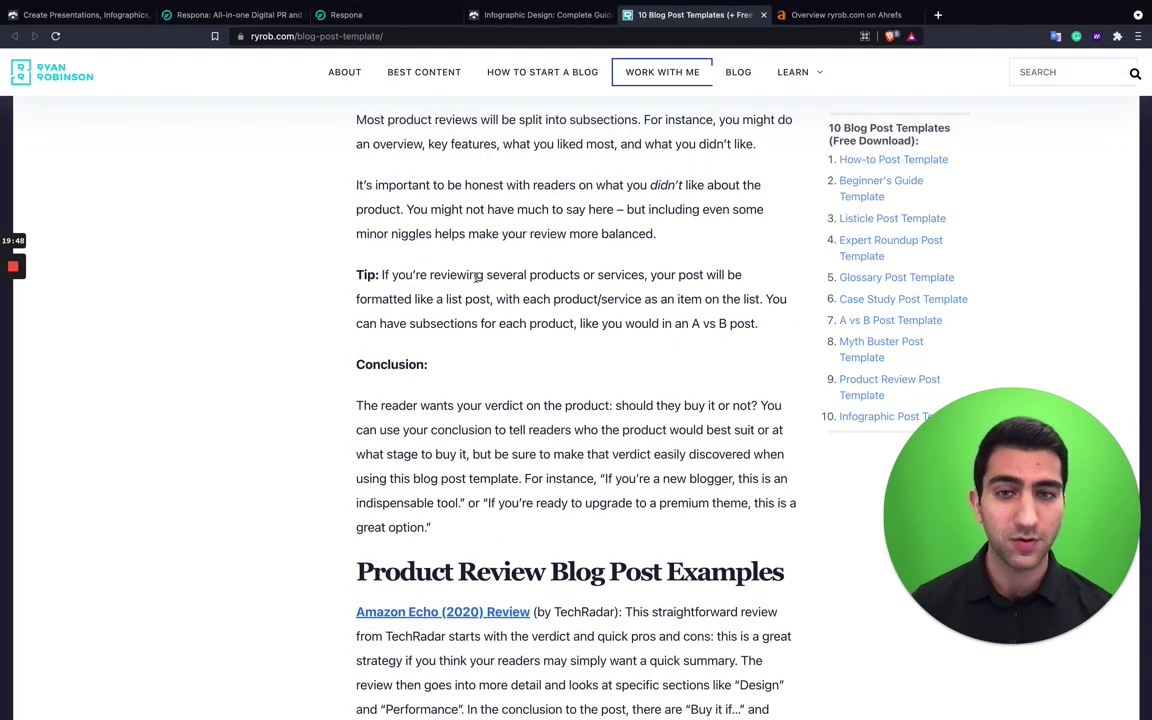
scroll(478, 277, "up", 4)
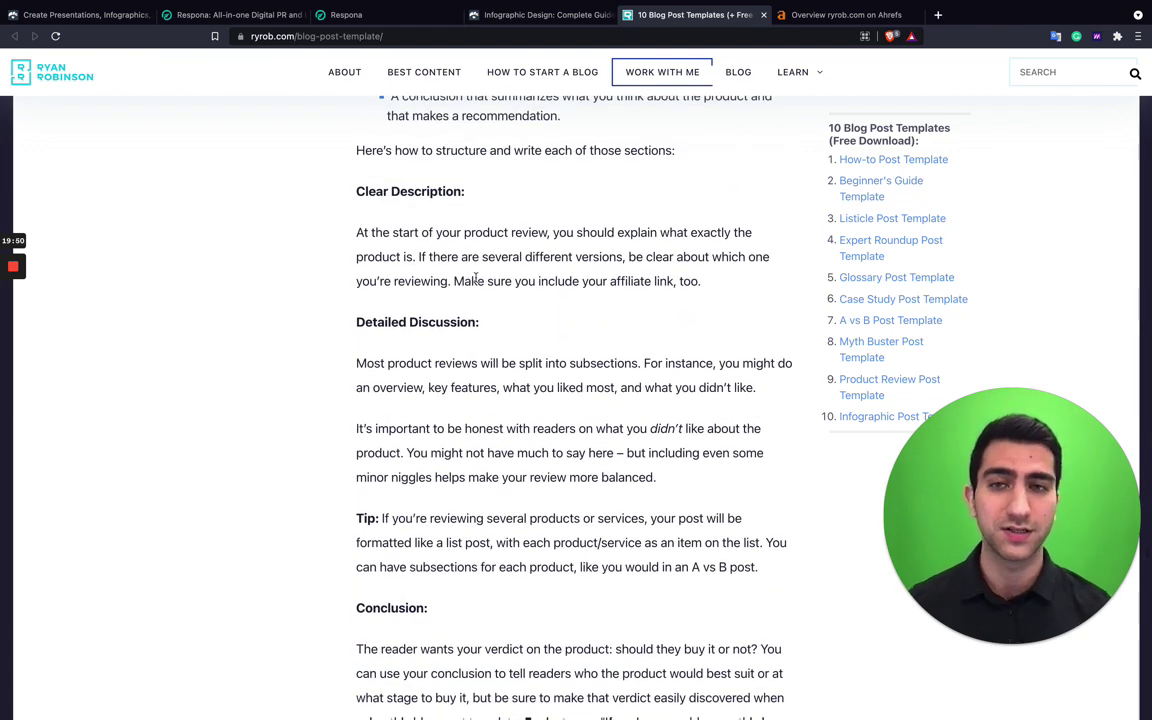
scroll(476, 278, "up", 3)
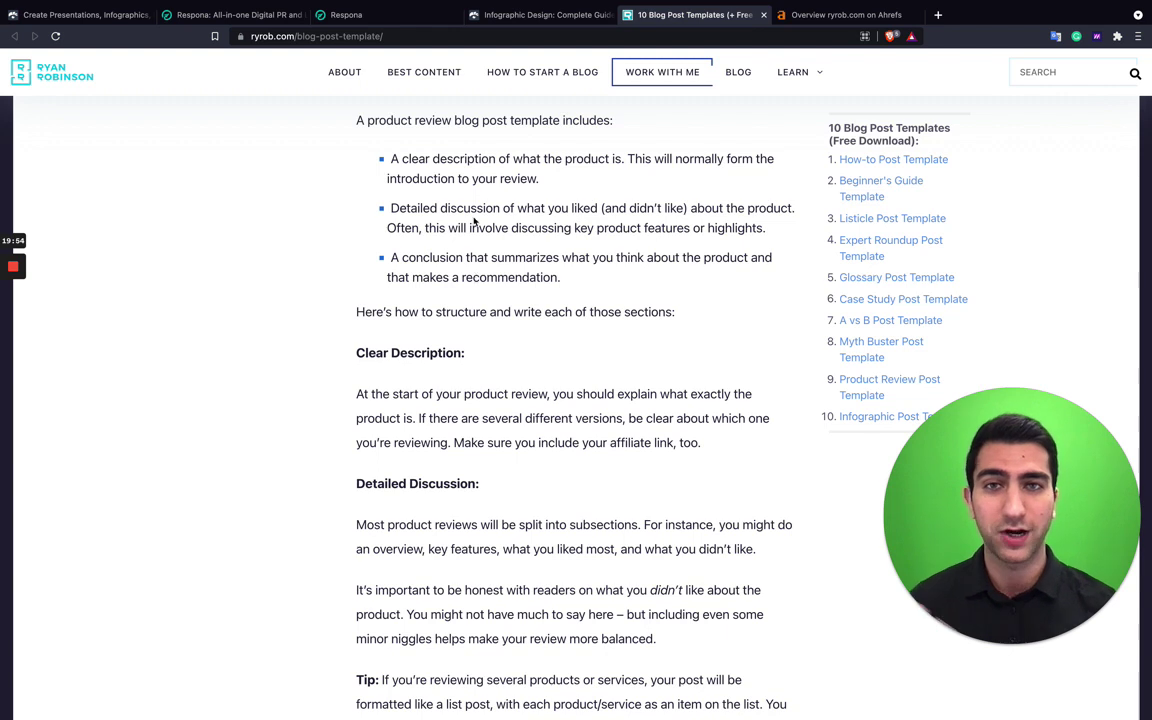
left_click(484, 14)
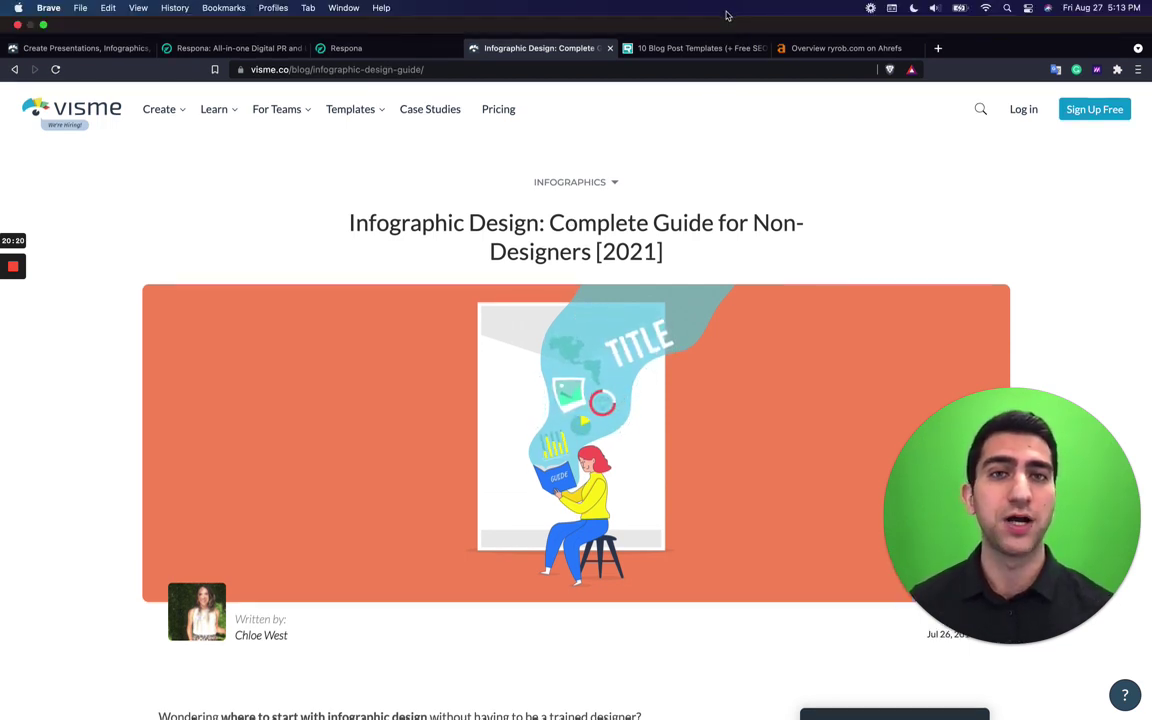
left_click(694, 50)
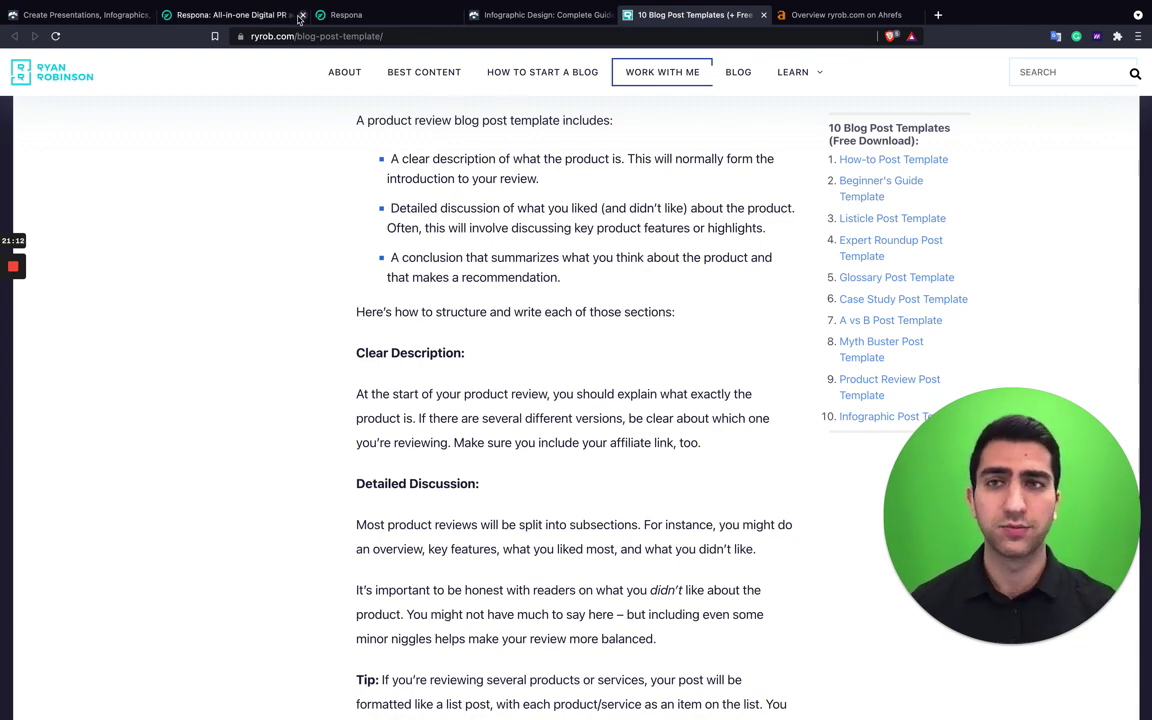
Step: Select the Respona campaign's search results except the first two as opportunities, and open the CSV import
left_click(383, 16)
scroll(589, 325, "up", 10)
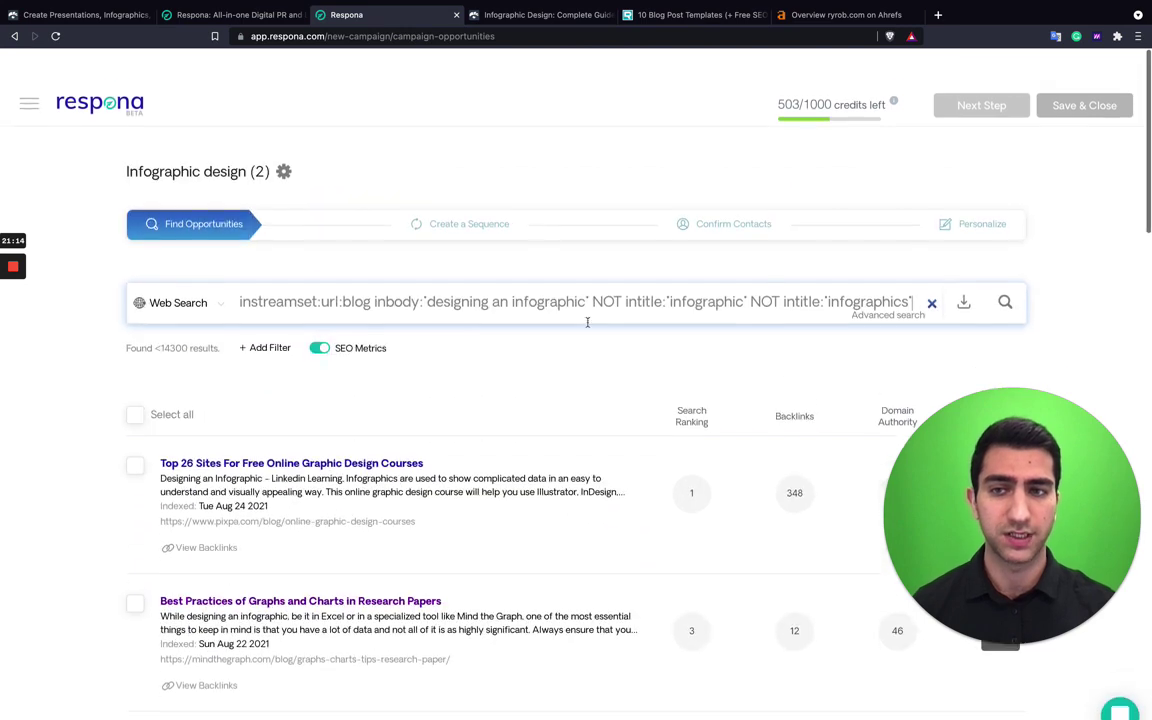
left_click(134, 435)
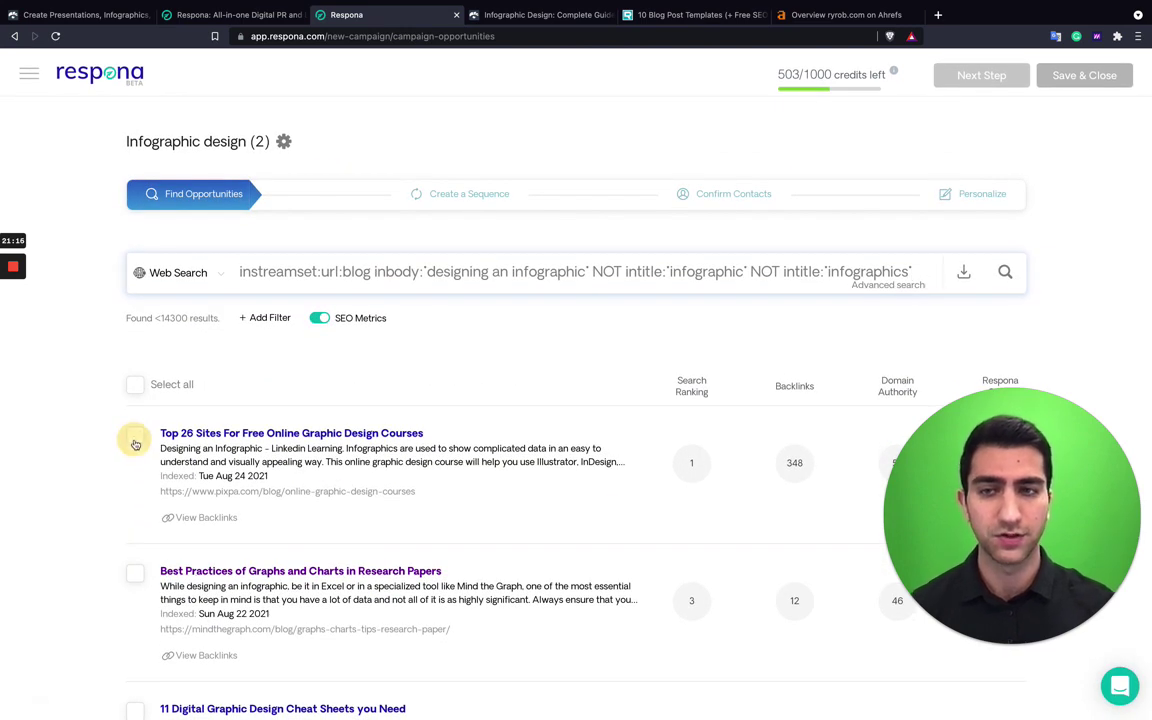
left_click(134, 573)
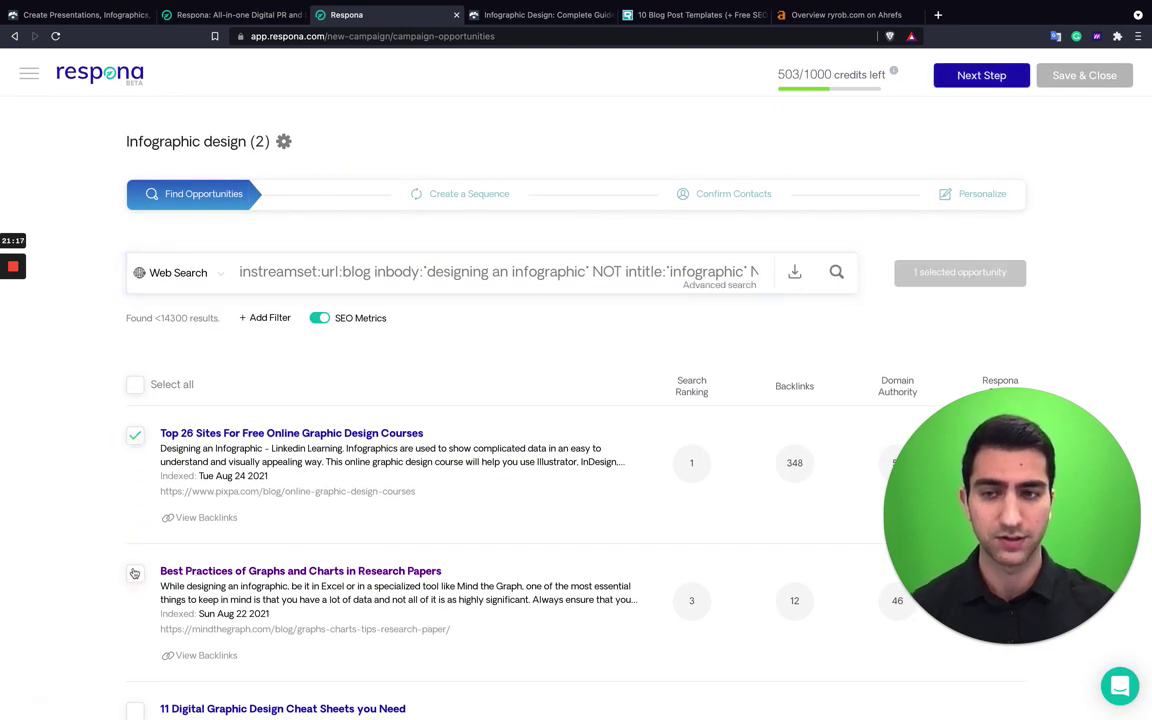
left_click(137, 387)
left_click(137, 388)
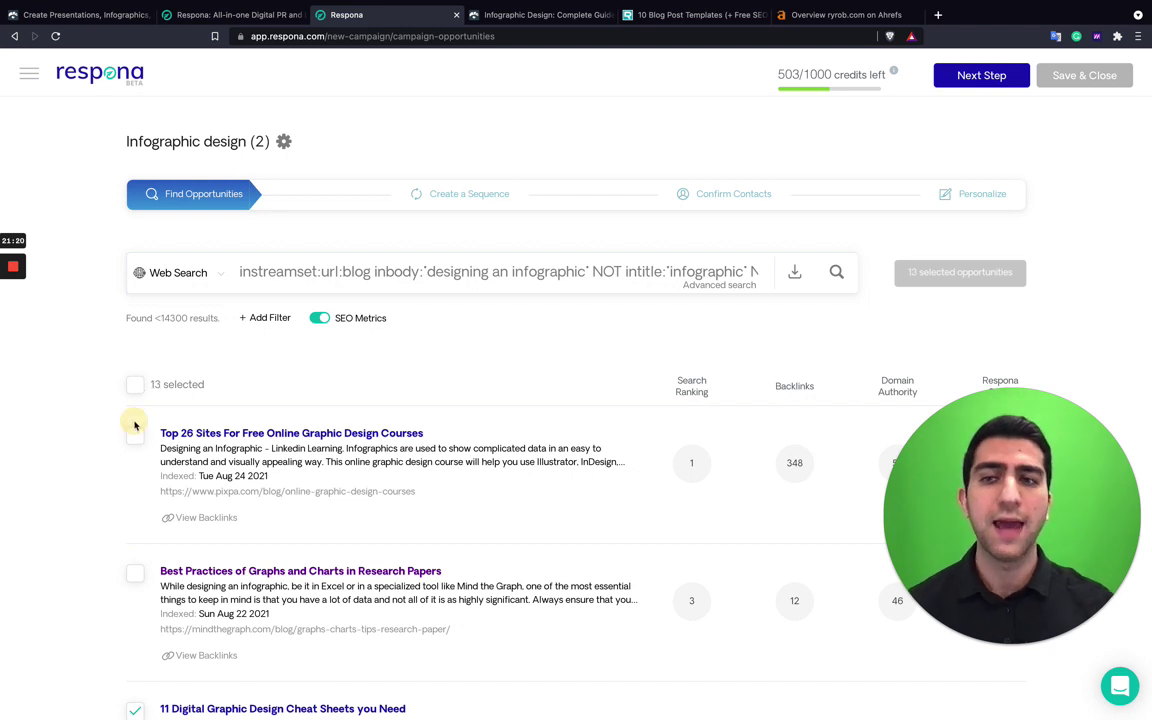
left_click(798, 280)
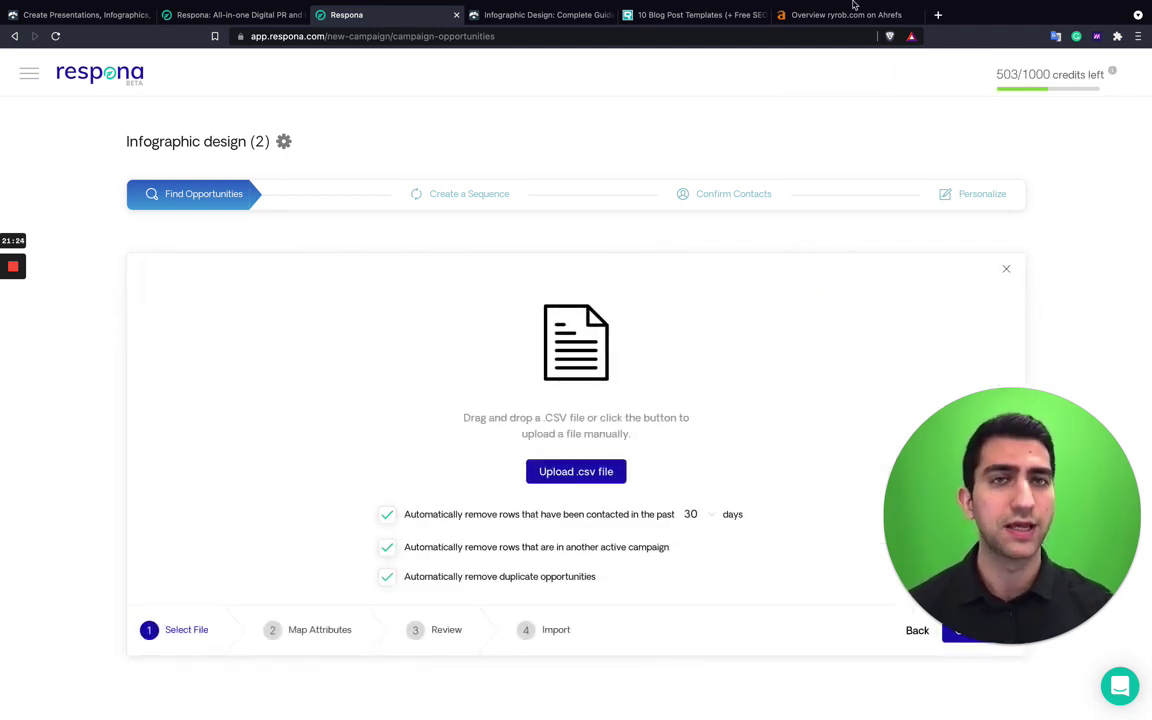
Step: Switch to Ahrefs and look up "infographic design" in Keywords Explorer for Google in the United States
left_click(846, 14)
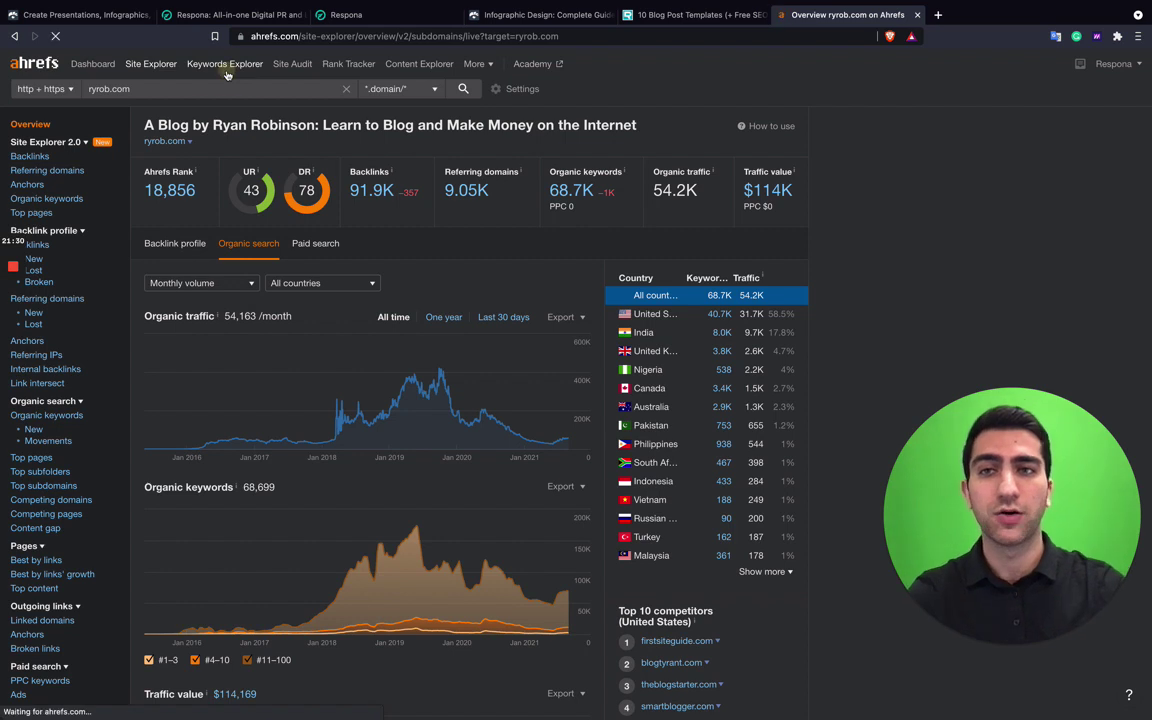
left_click(227, 68)
left_click(512, 273)
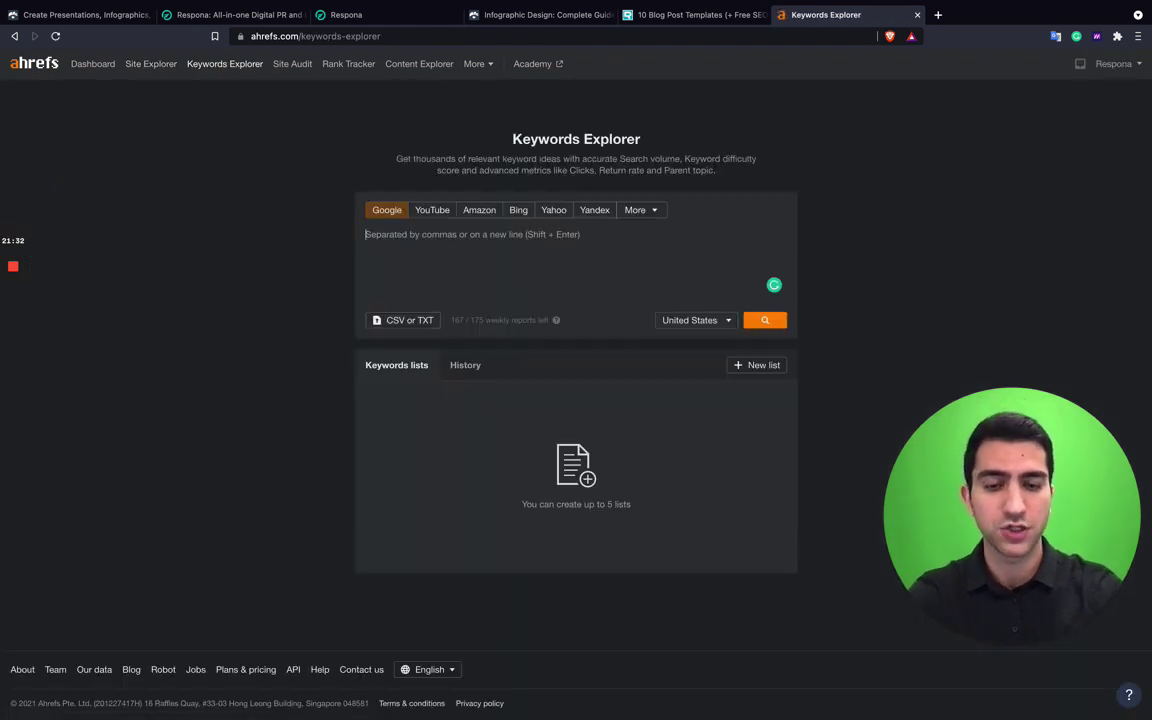
type("infographic de")
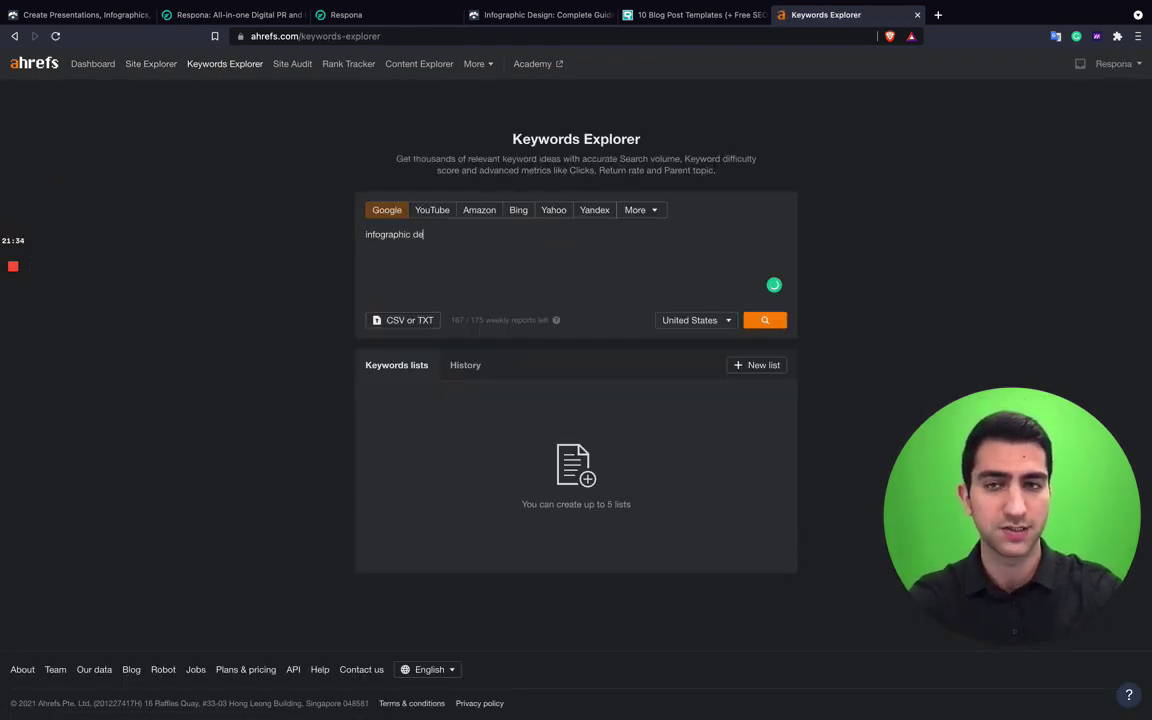
type("sign")
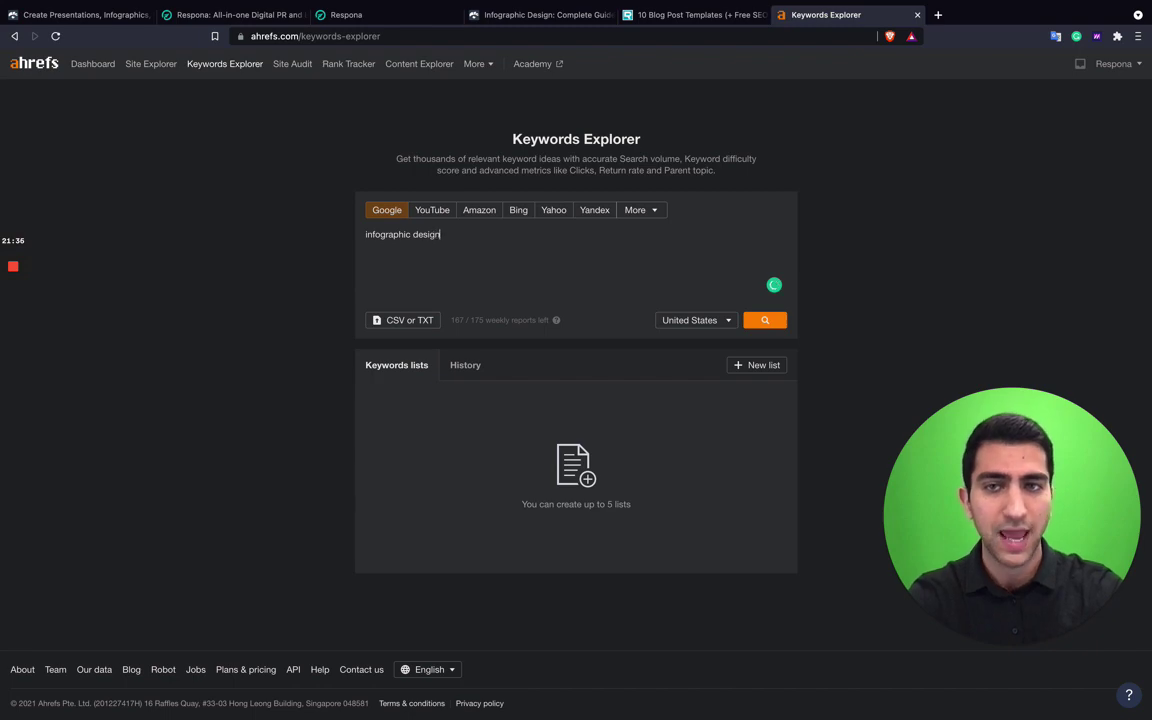
left_click(765, 320)
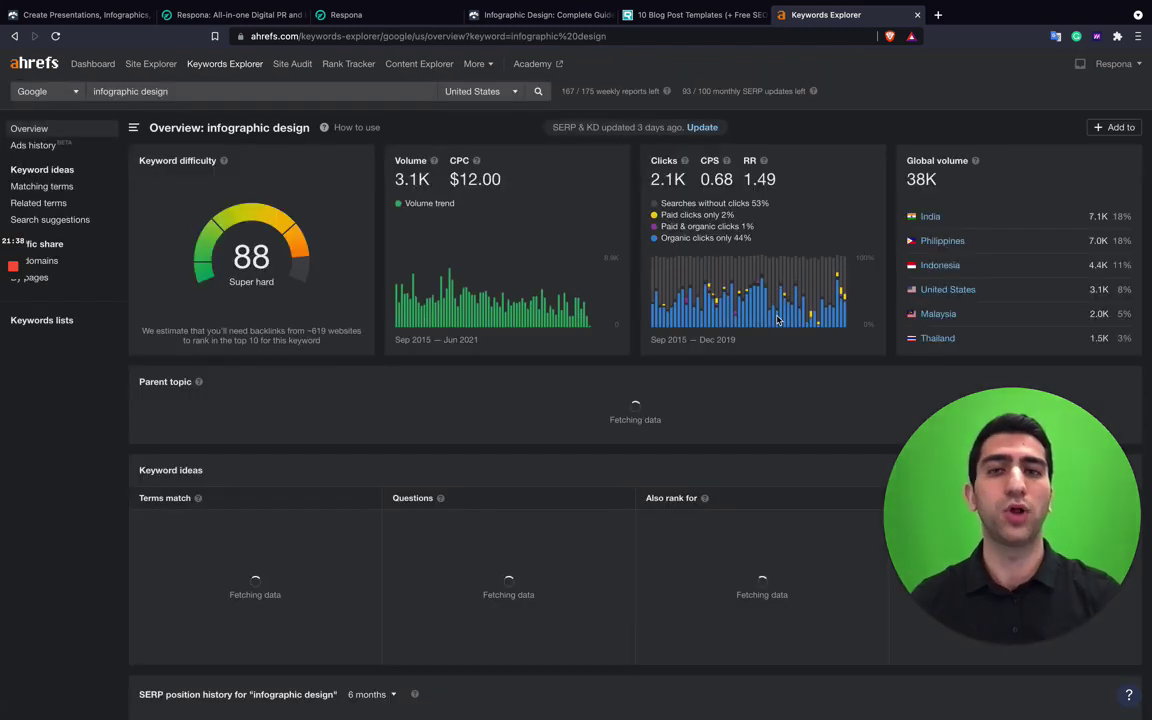
Step: Open the backlinks of the Venngage infographic design guide from the keyword's SERP overview
scroll(778, 320, "down", 5)
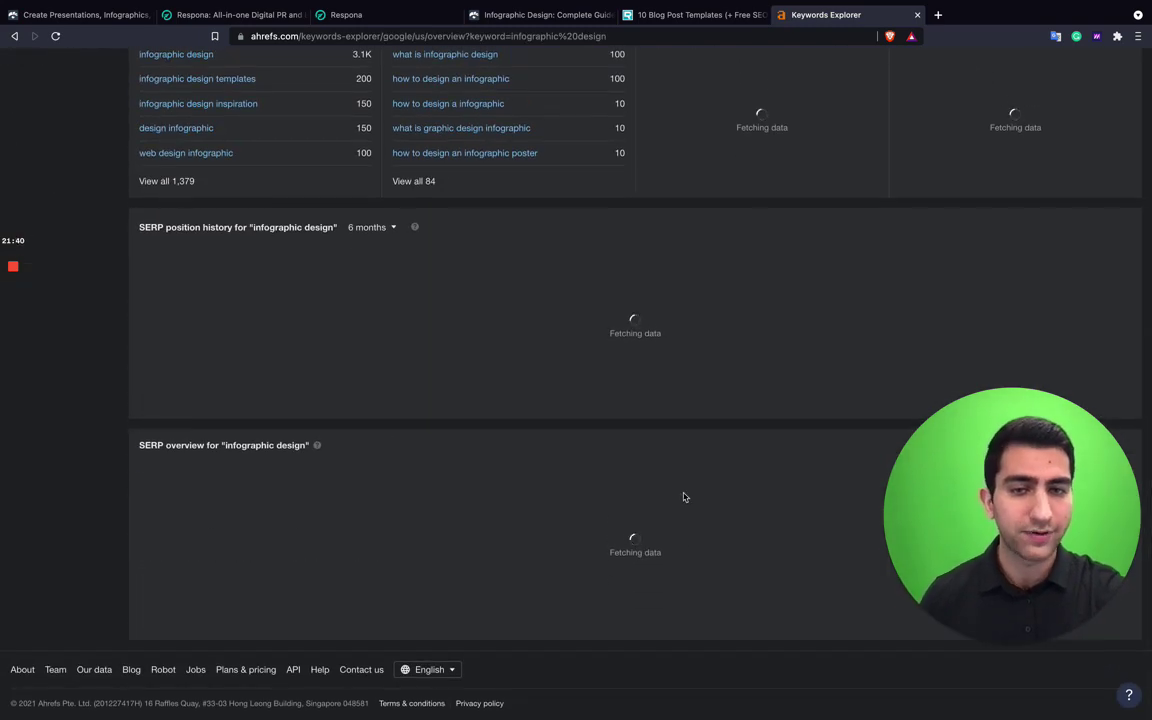
scroll(604, 550, "down", 3)
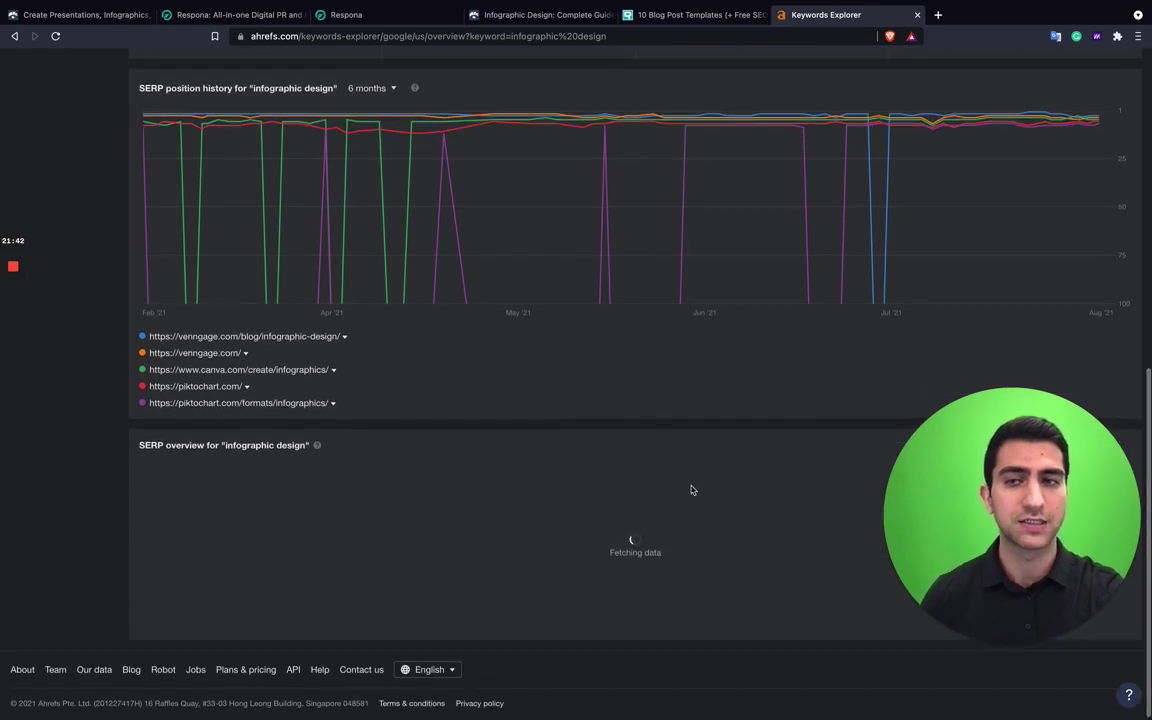
scroll(1058, 565, "down", 5)
left_click_drag(1058, 565, 118, 655)
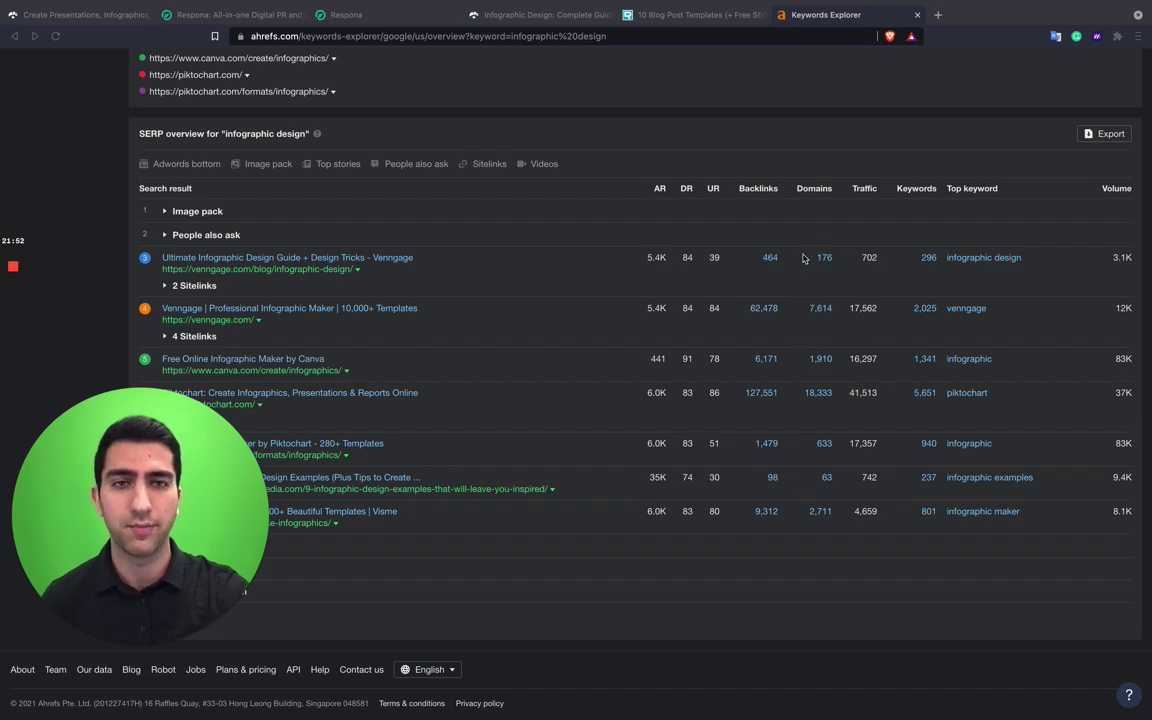
left_click(770, 258)
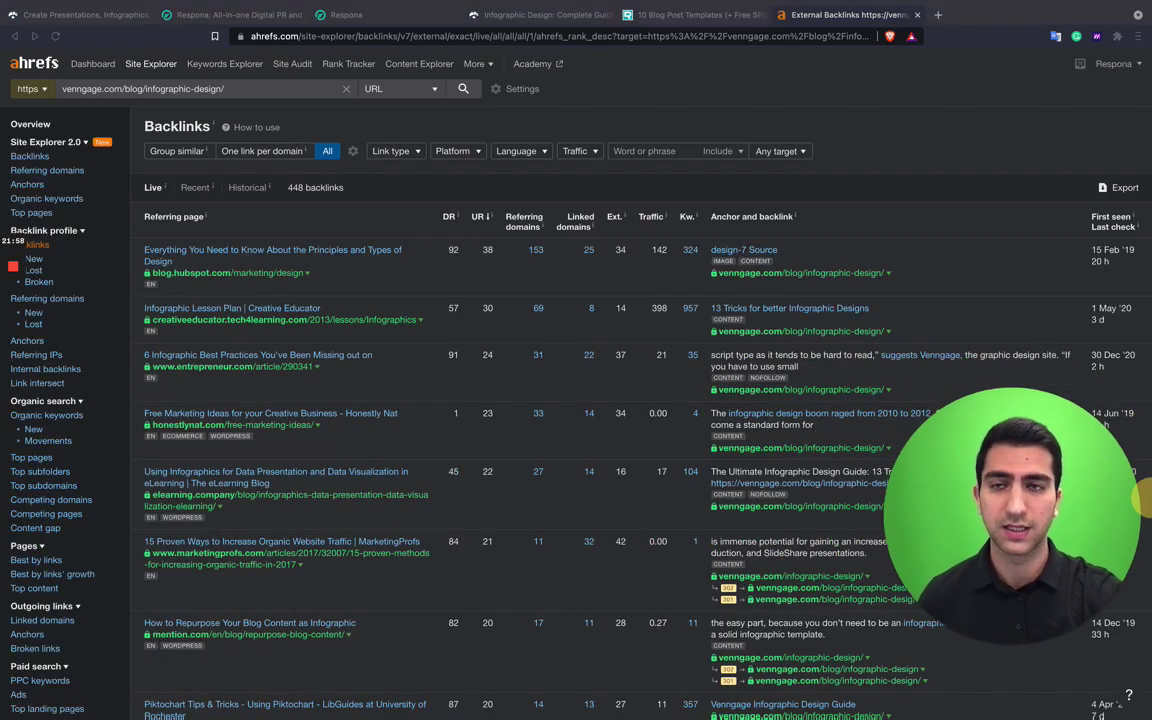
Step: Limit the backlinks to one link per domain and dofollow links, and sort them by DR
left_click(247, 151)
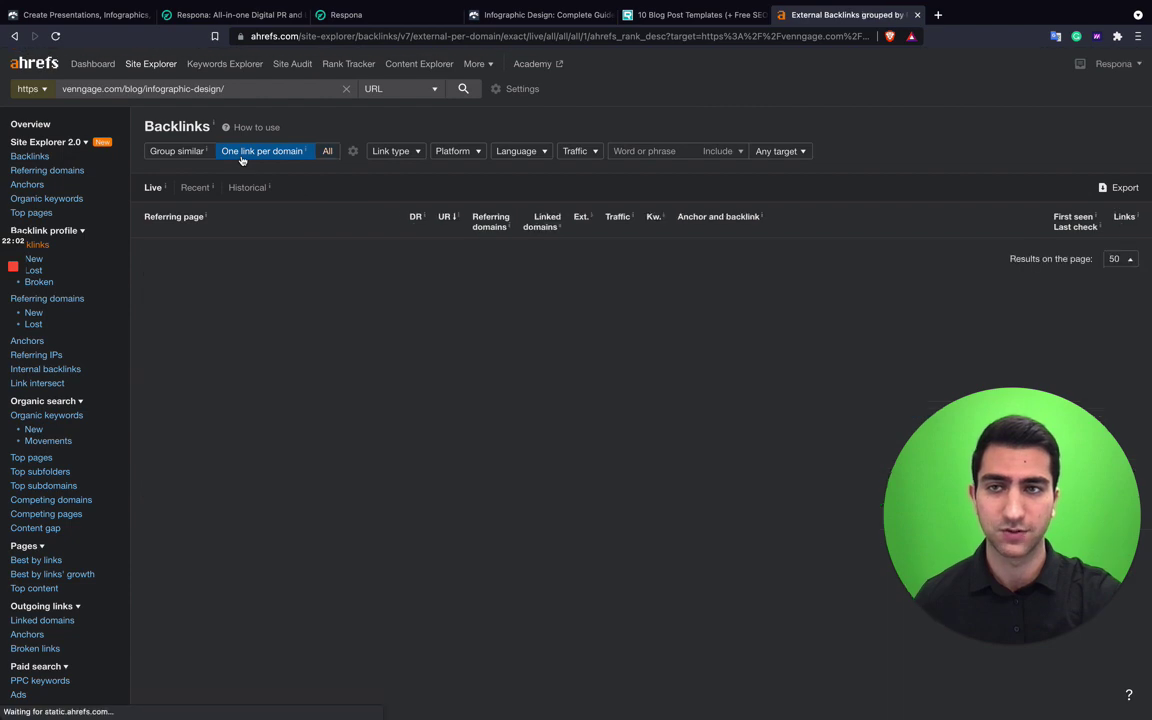
left_click(413, 152)
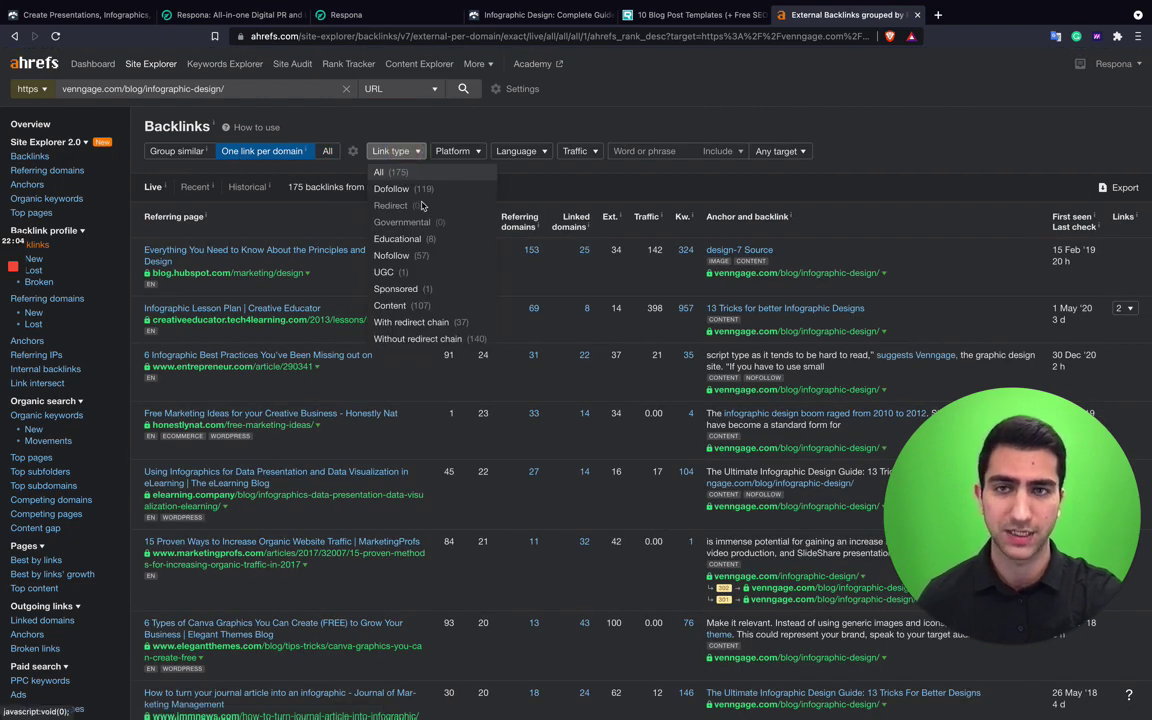
left_click(396, 189)
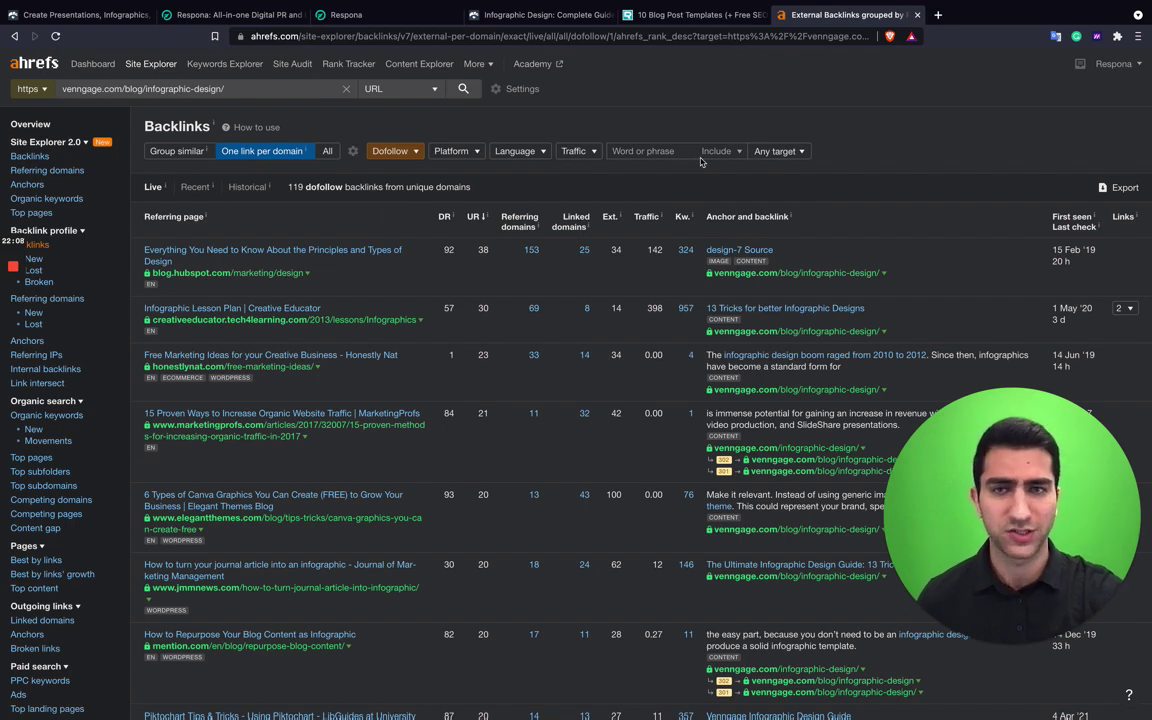
left_click(445, 217)
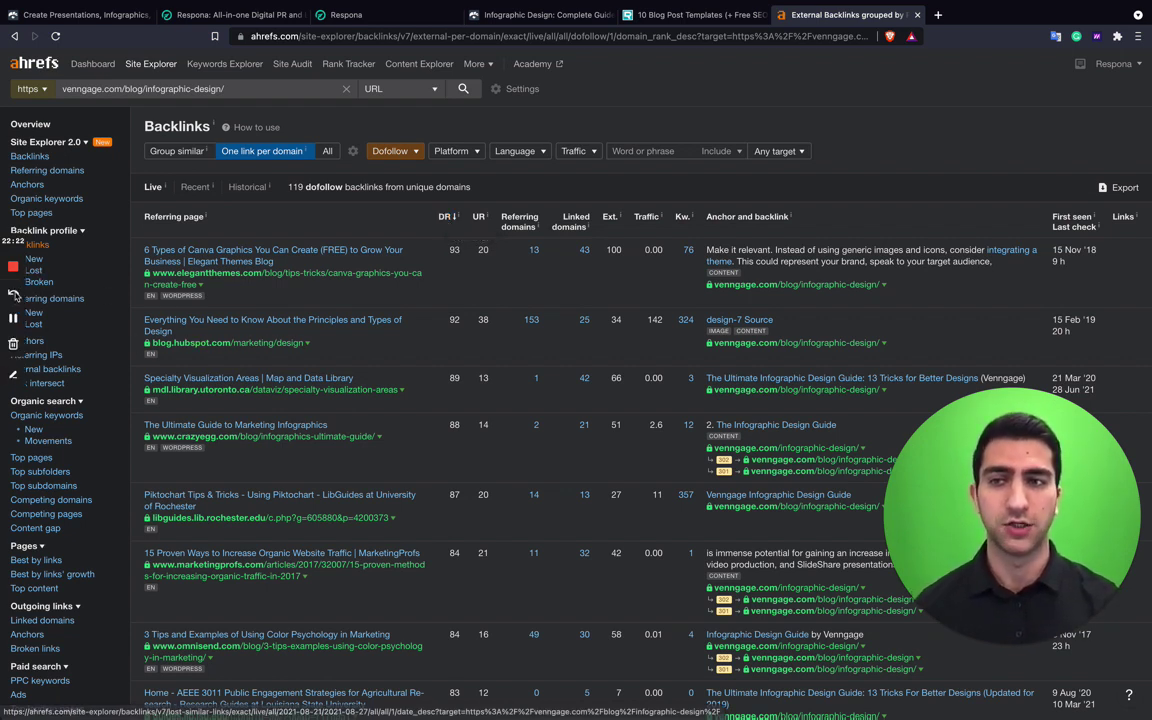
mouse_move(14, 320)
left_click_drag(1011, 489, 476, 488)
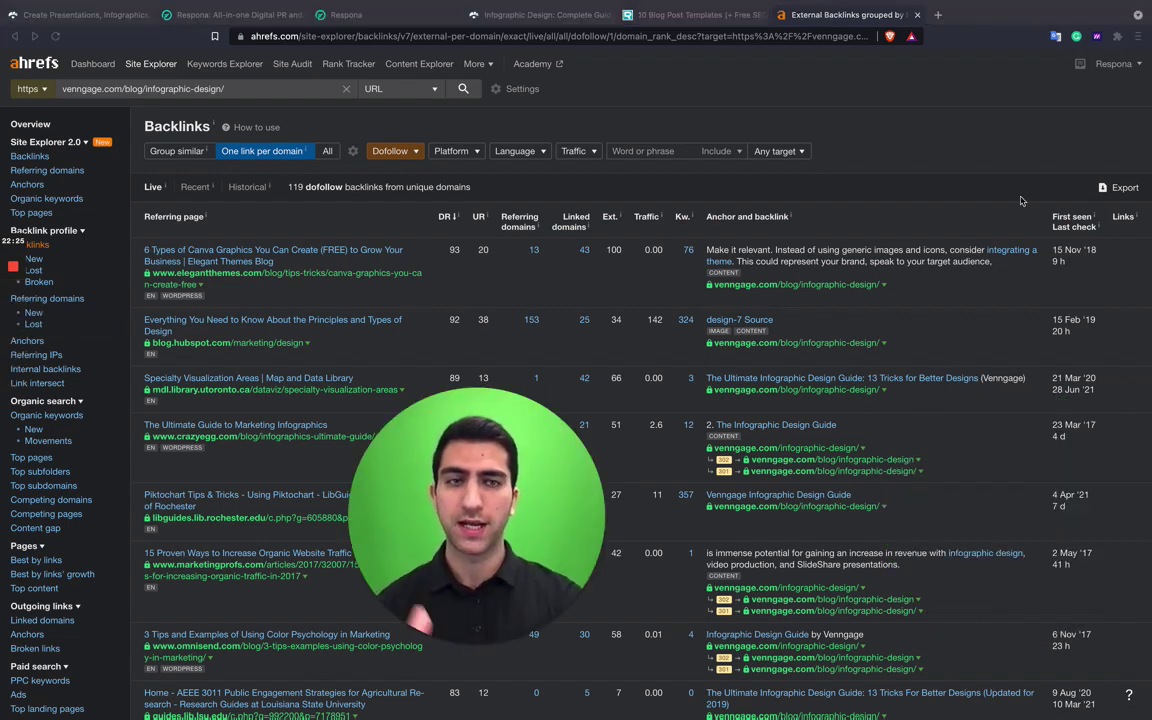
Step: Glance at the Ahrefs Export spreadsheet, return to the Respona campaign and select Ahrefs Export.csv for the CSV import
key("ctrl+Right")
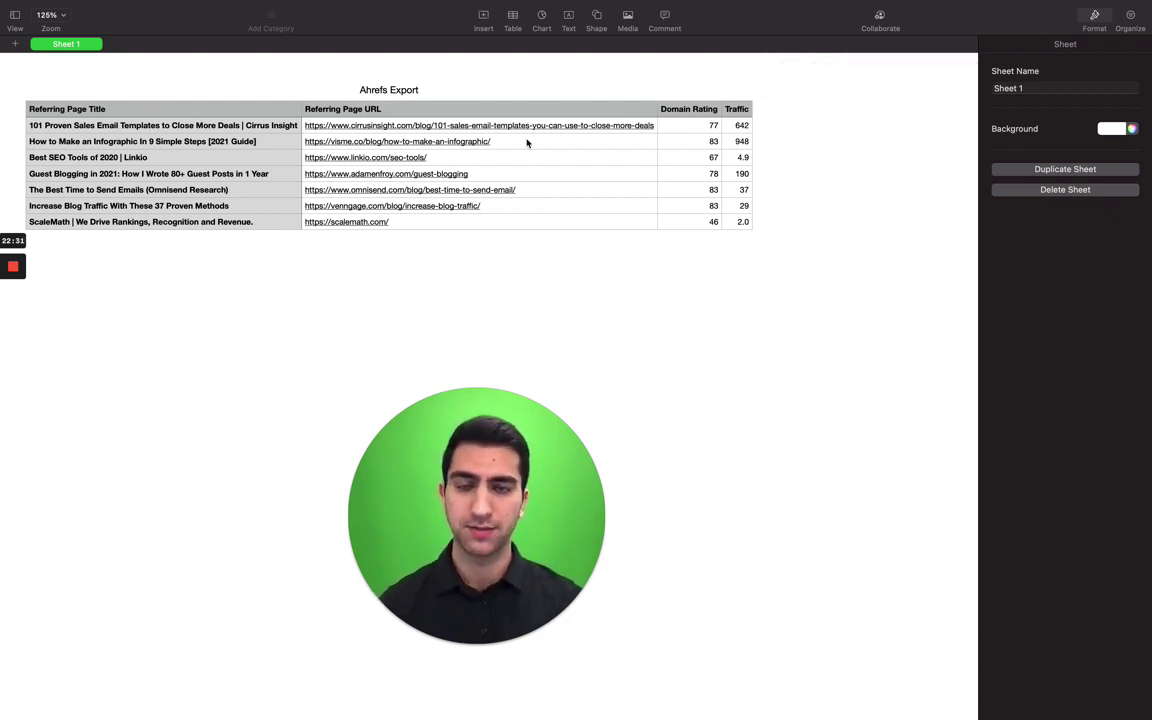
key("ctrl+Left")
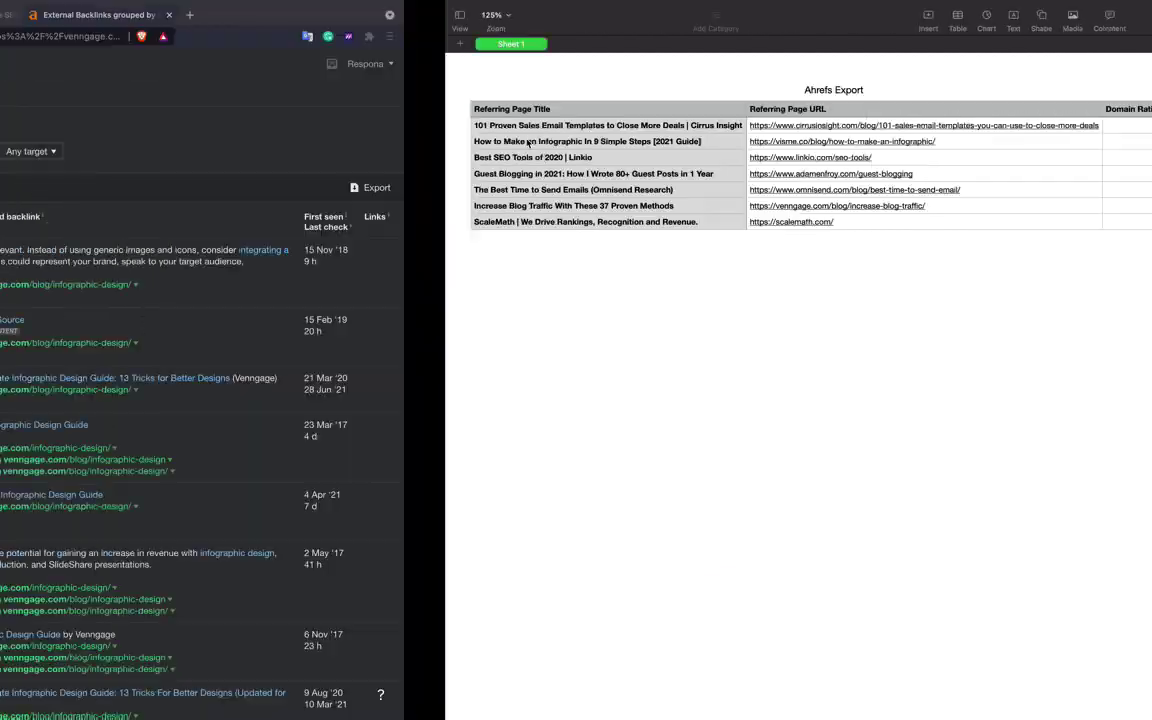
left_click(390, 14)
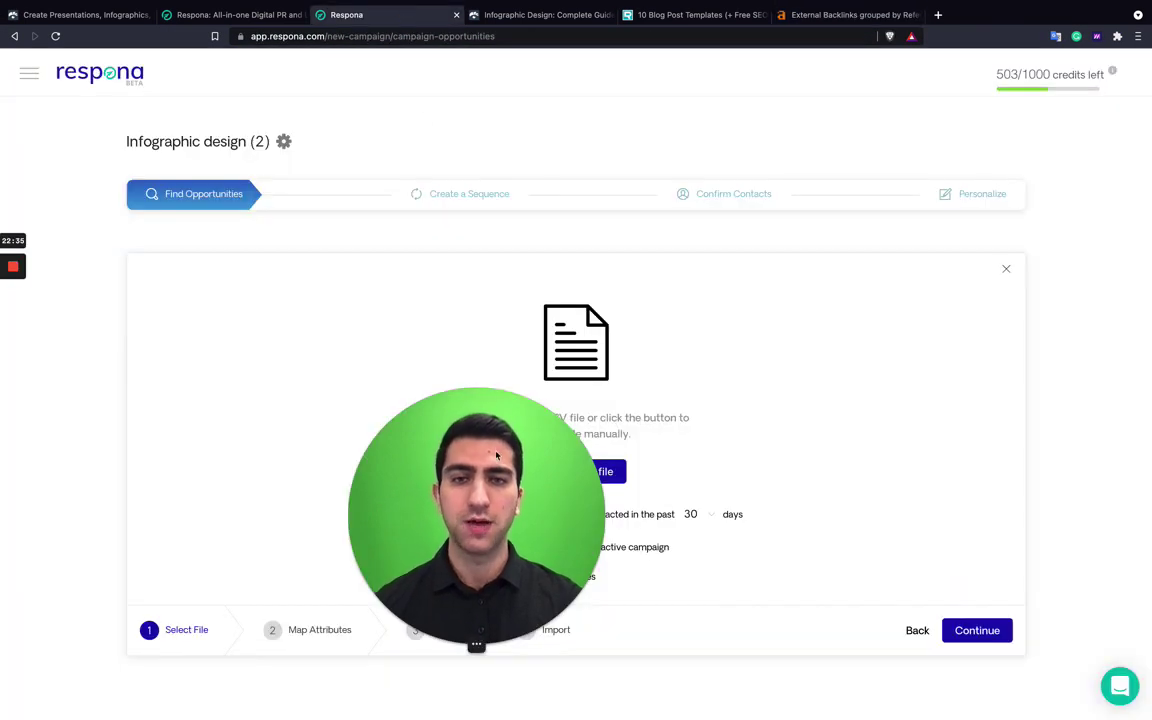
left_click_drag(510, 510, 1046, 340)
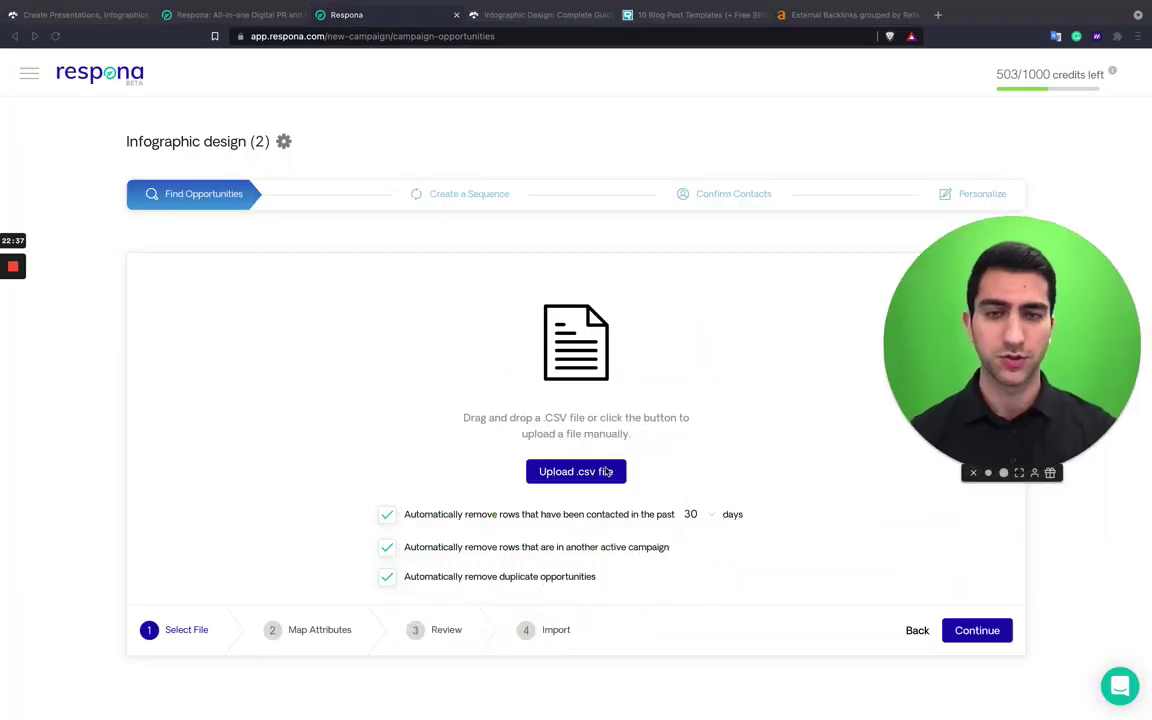
left_click(575, 471)
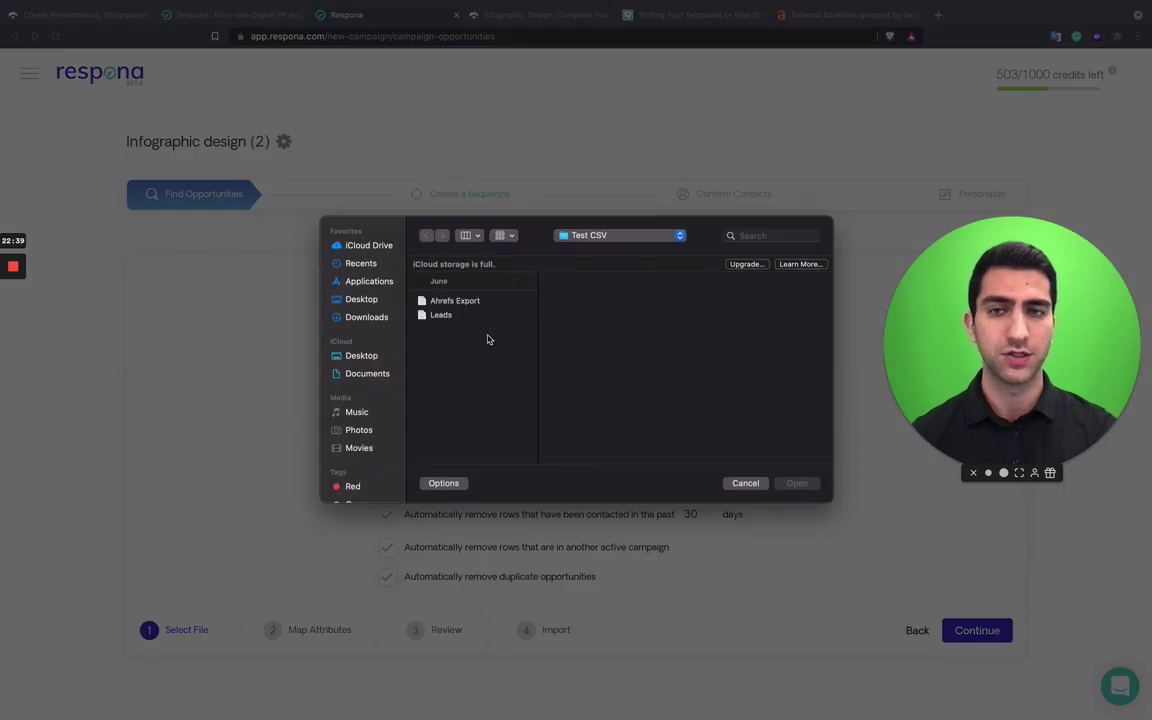
left_click(455, 301)
double_click(455, 301)
Step: Turn off automatic removal of recently contacted rows, rows in another active campaign and duplicate opportunities for the import
scroll(420, 520, "down", 2)
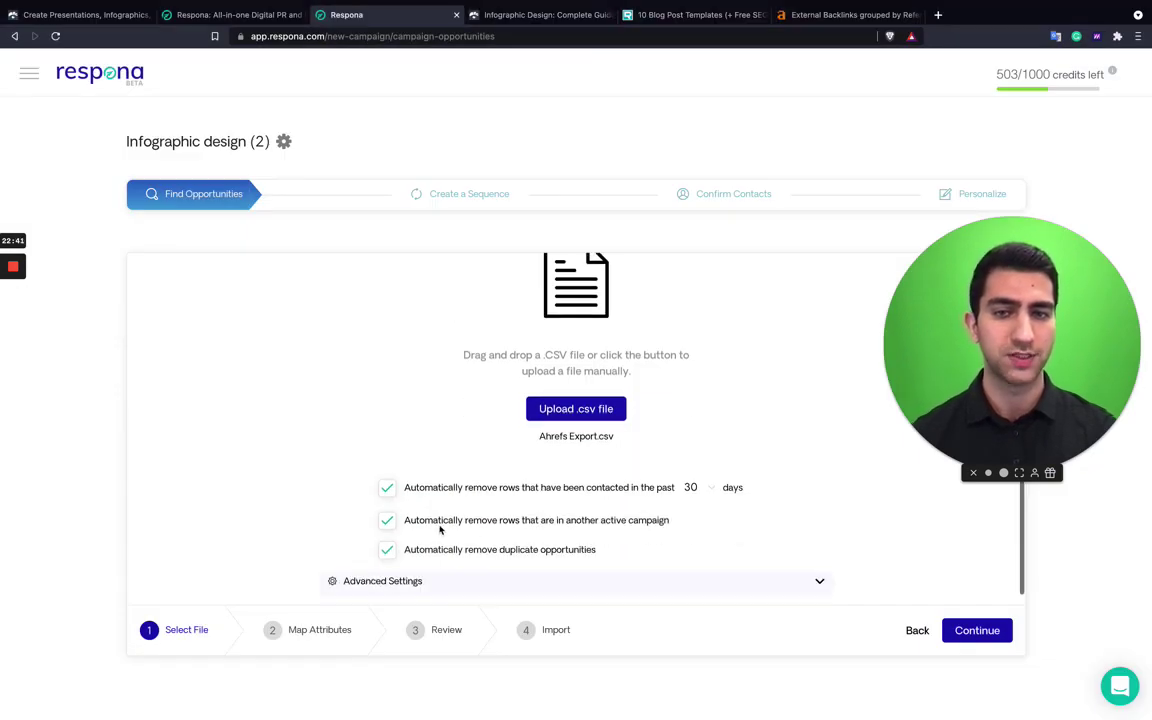
left_click(387, 490)
left_click(387, 521)
left_click(387, 550)
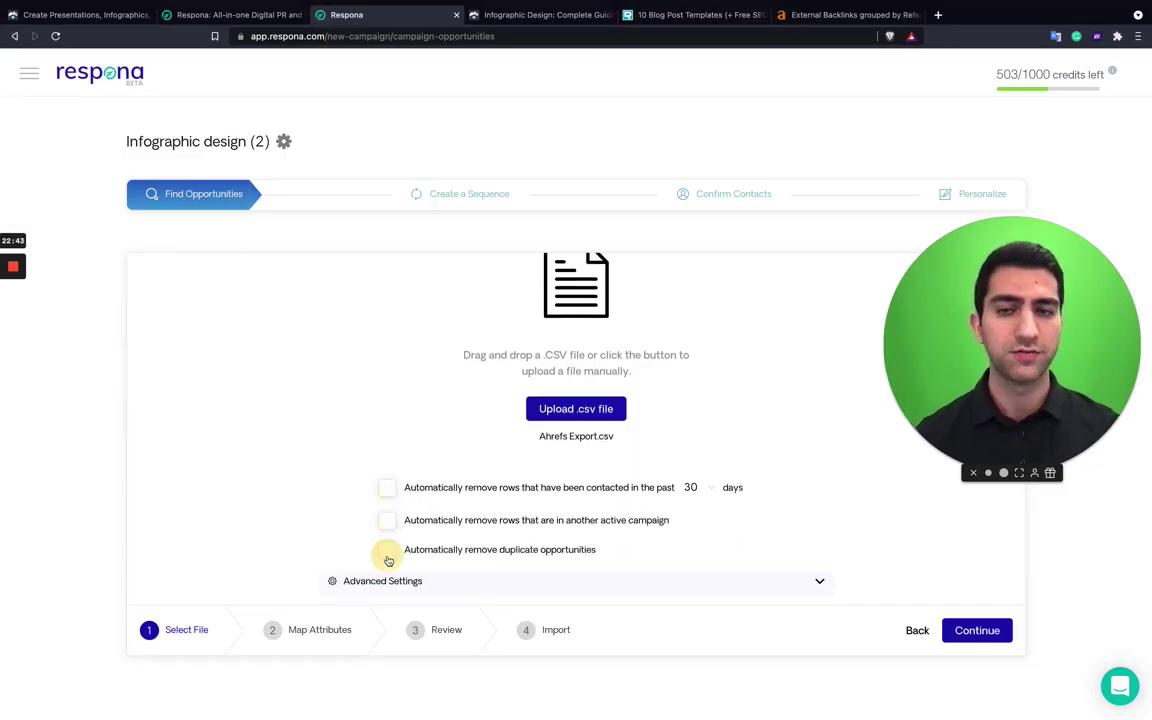
Step: Clear the Respona field mapped to Referring Page Title, keep Referring Page URL mapped to URL, and import the rows
left_click(970, 633)
left_click(852, 366)
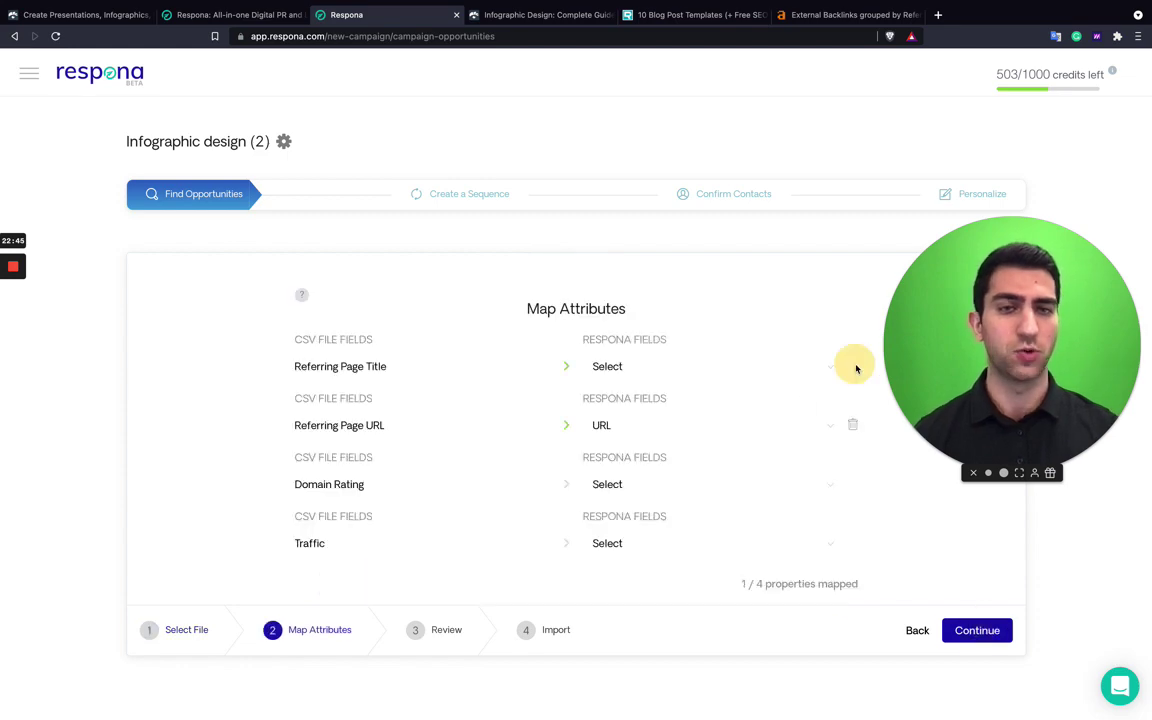
left_click(969, 630)
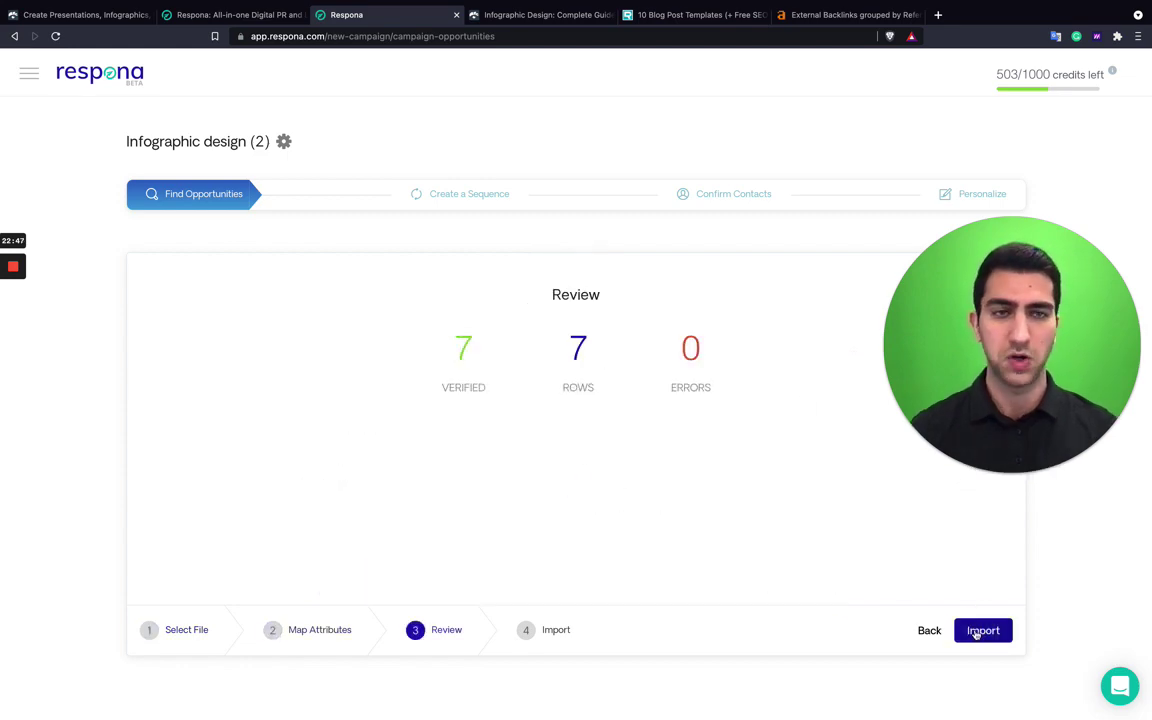
left_click(975, 632)
left_click(975, 631)
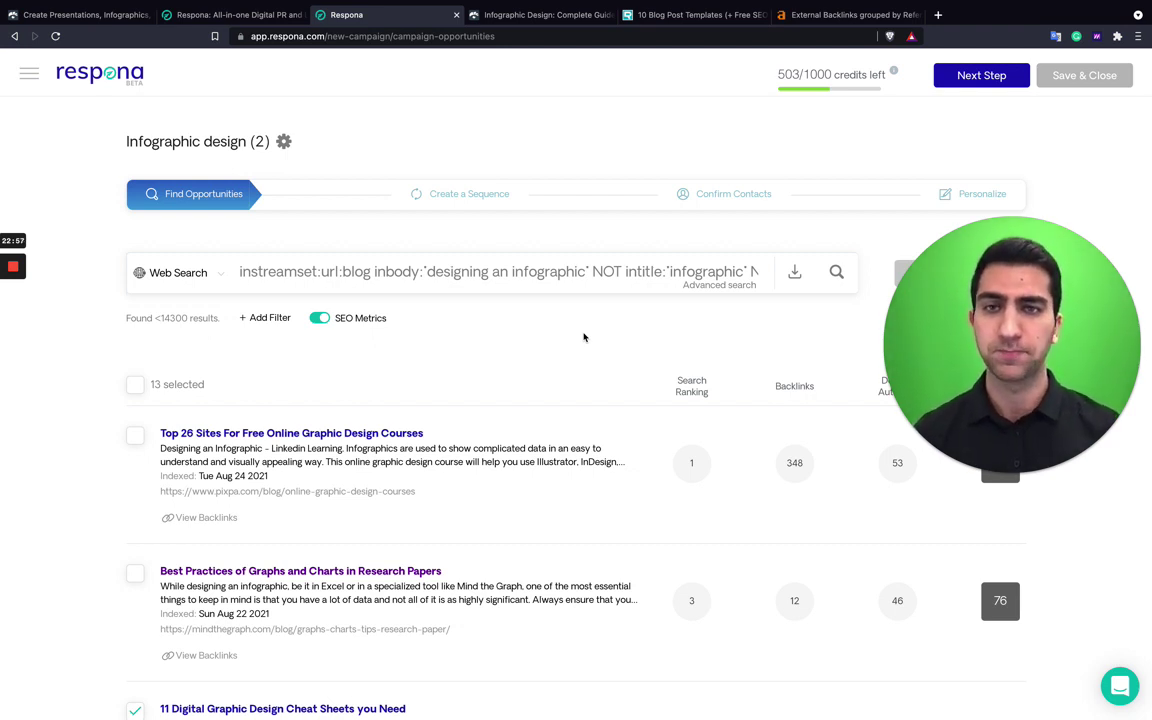
Step: Start the campaign's sequence from the Blogger Review (V1) template and open its Step 1 email
left_click(463, 208)
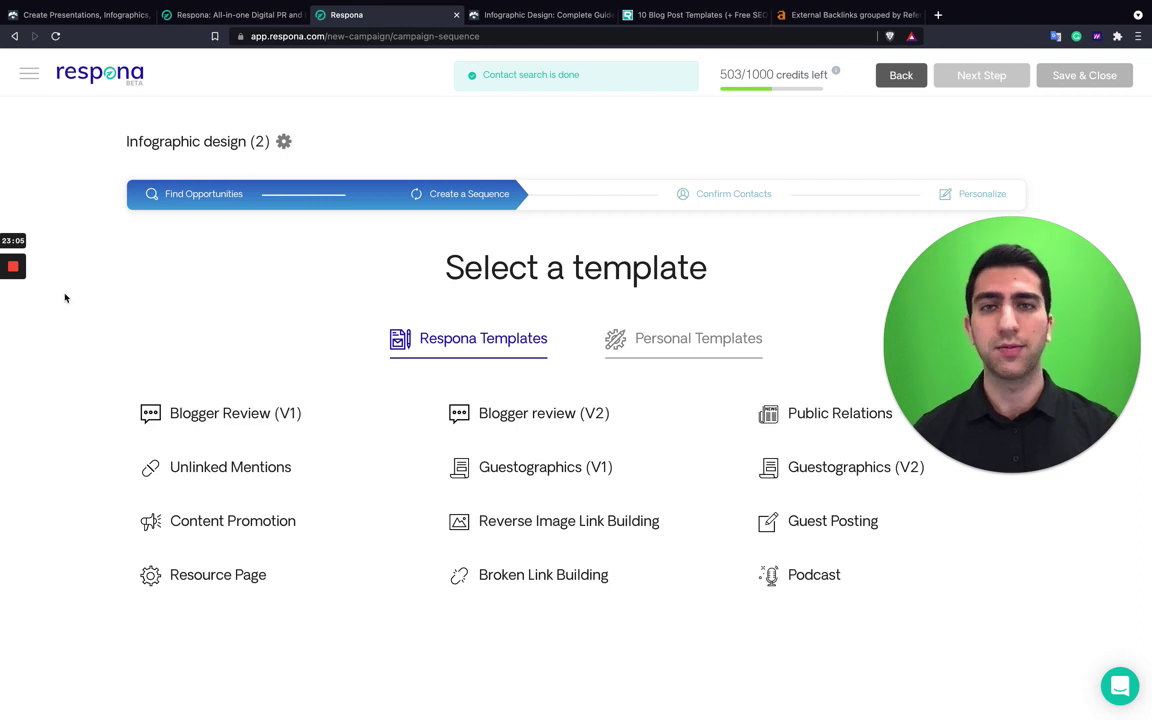
left_click(213, 413)
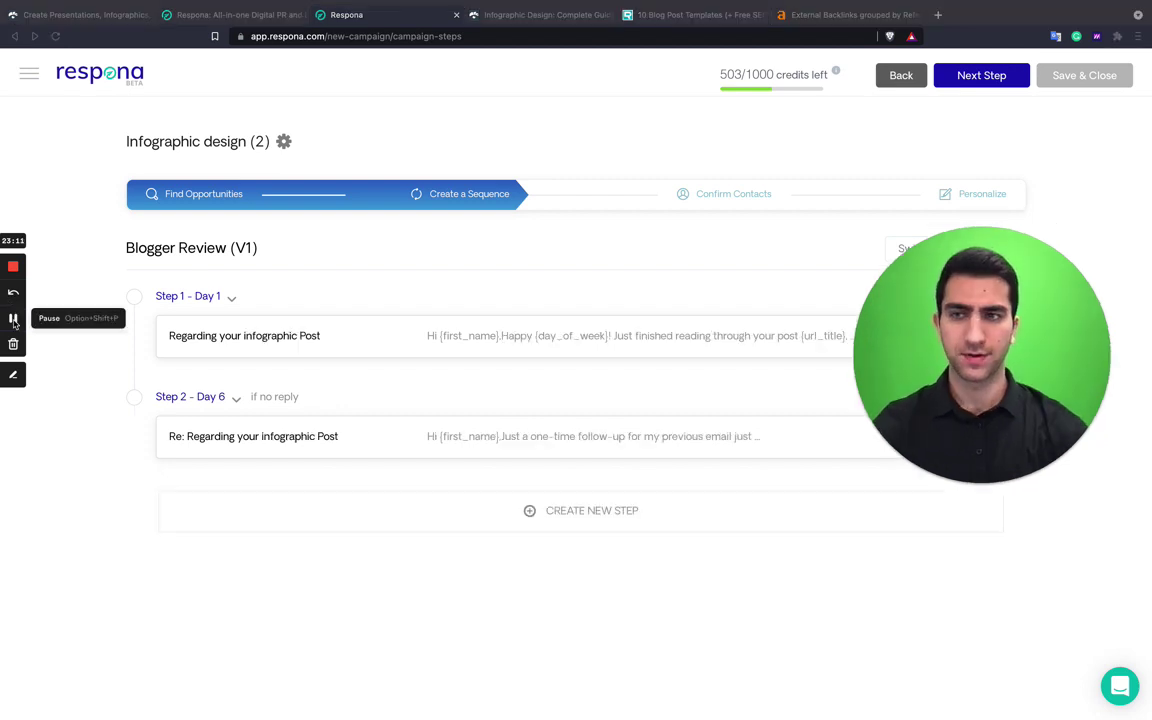
left_click(344, 334)
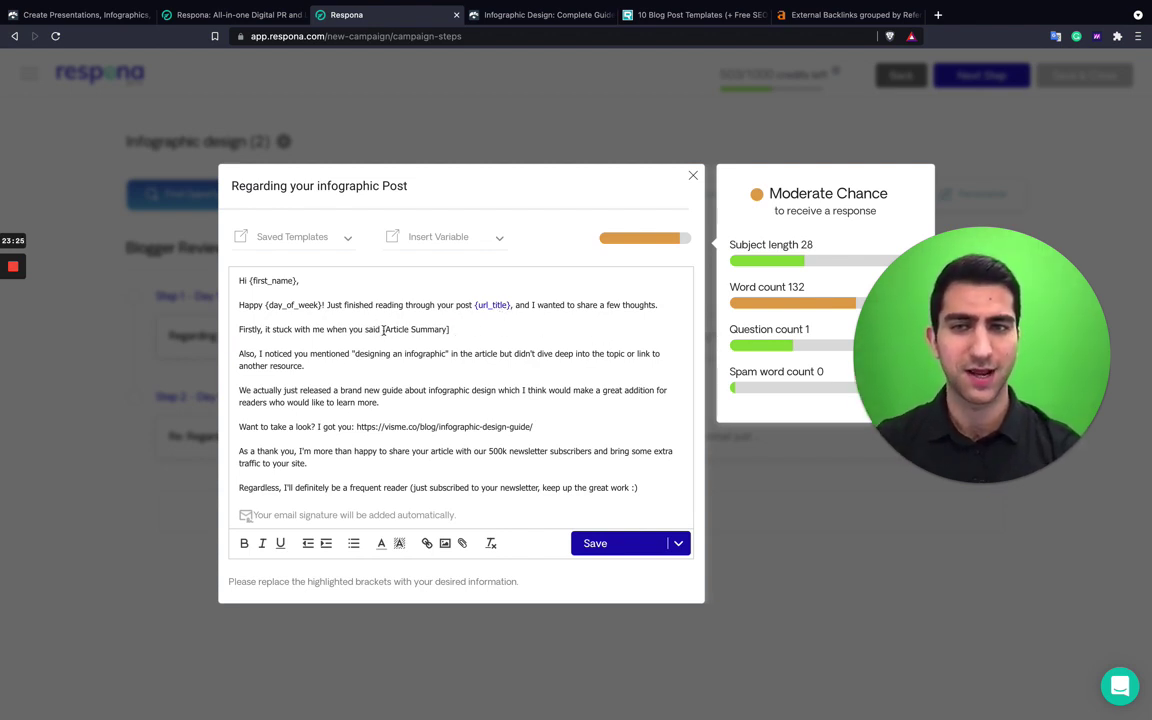
Step: Add a closing parenthesis after "newsletter" in the email's last sentence, save it, and proceed to the contact confirmation stage
left_click_drag(382, 329, 450, 329)
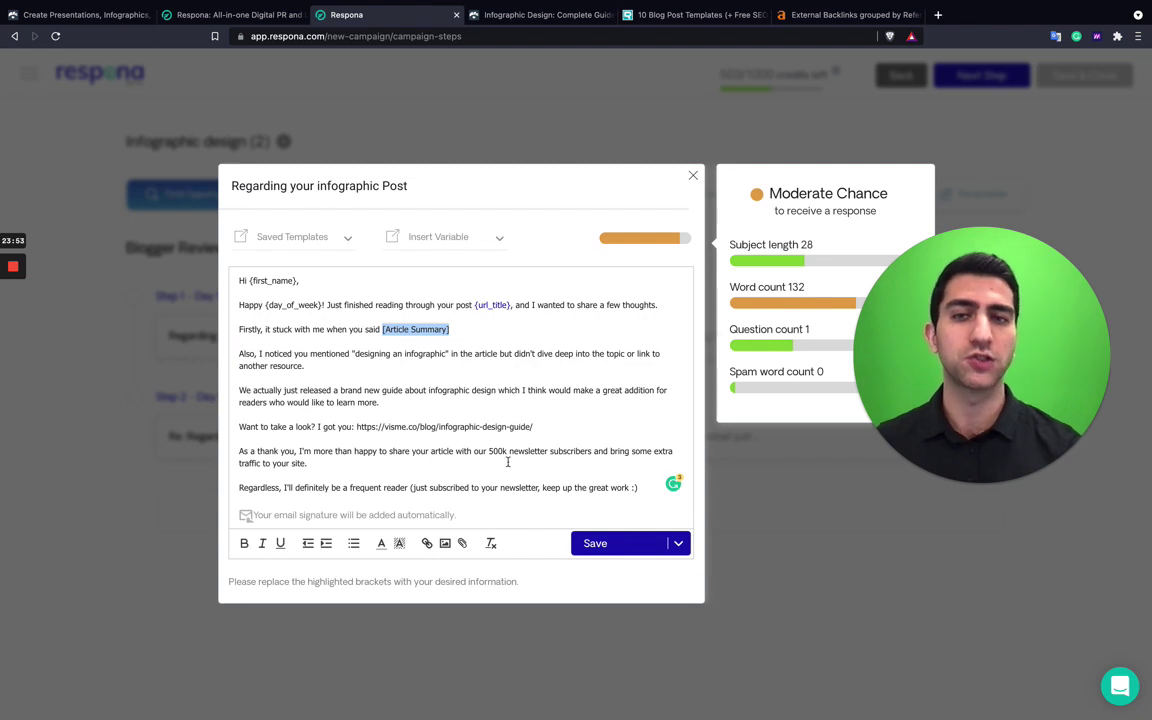
left_click_drag(504, 463, 487, 451)
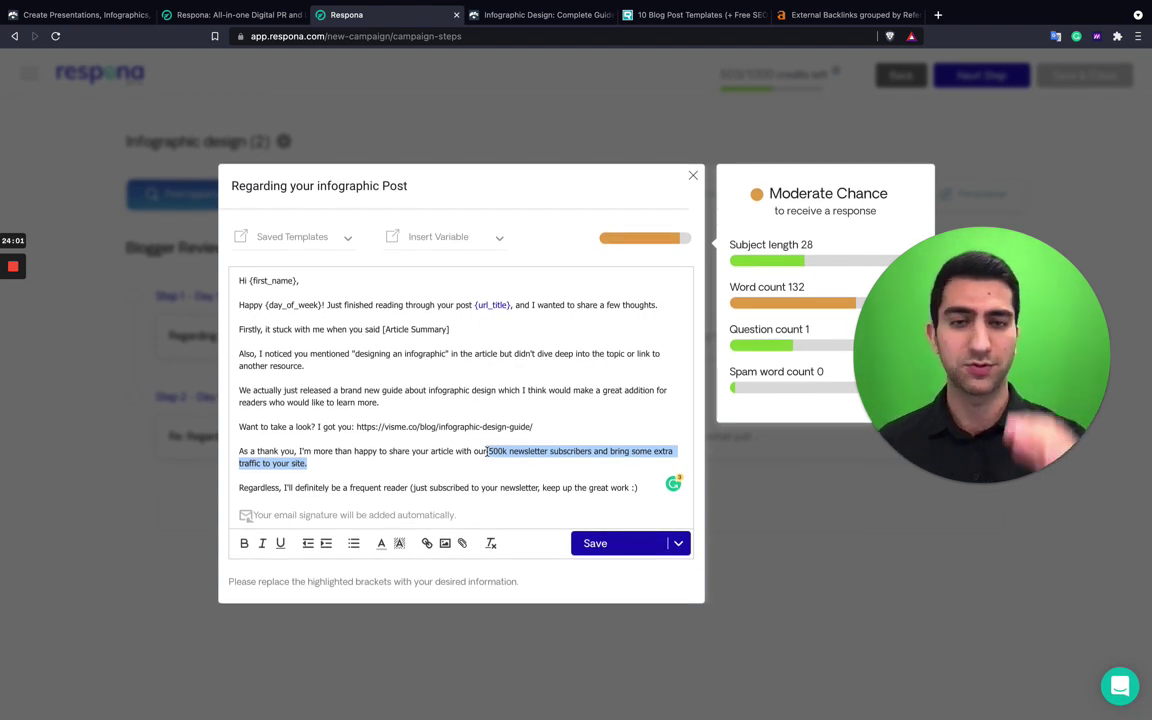
left_click(538, 487)
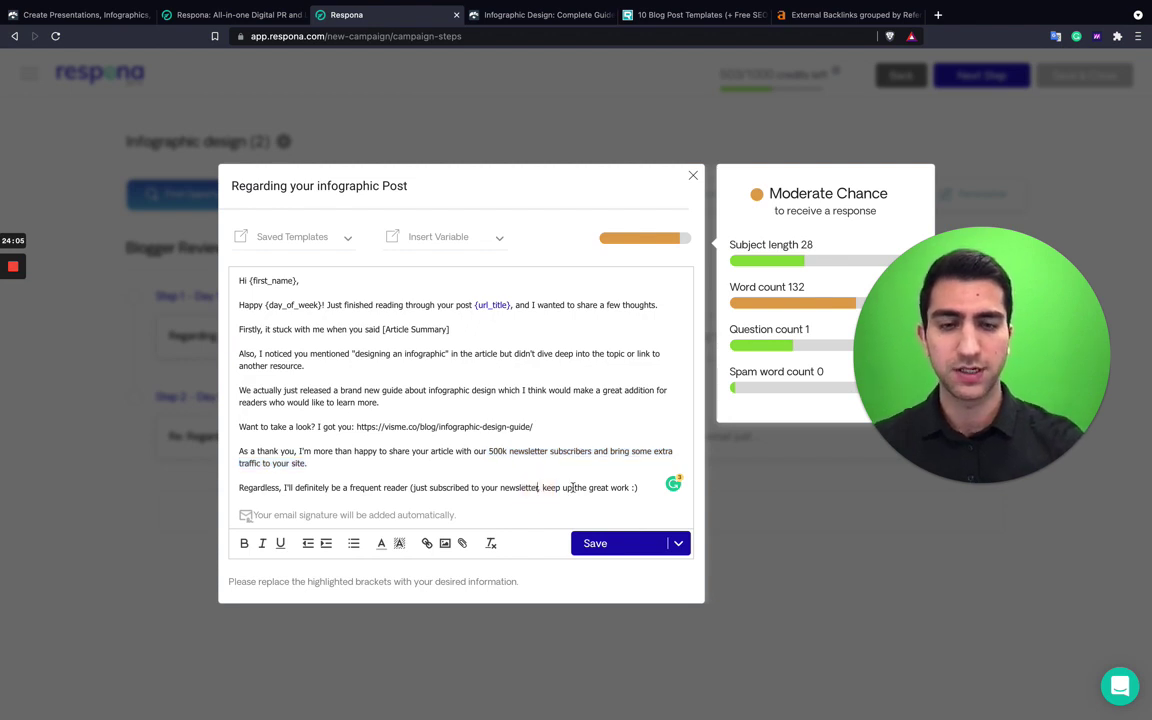
type(")")
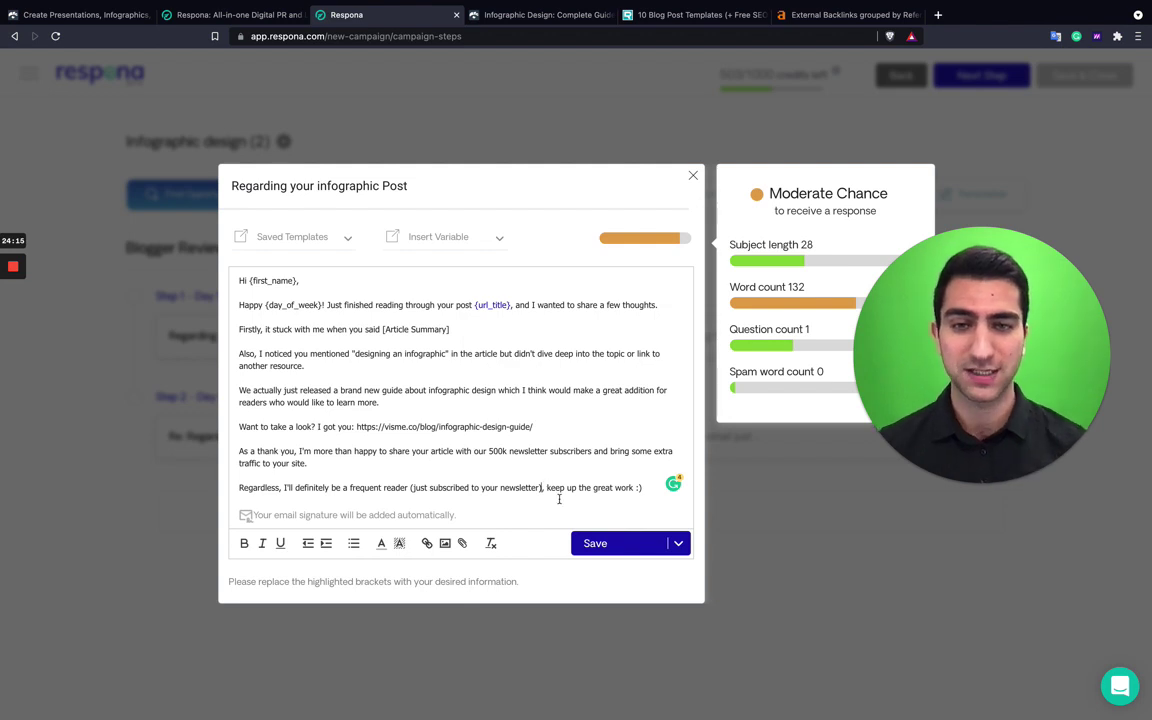
left_click(608, 545)
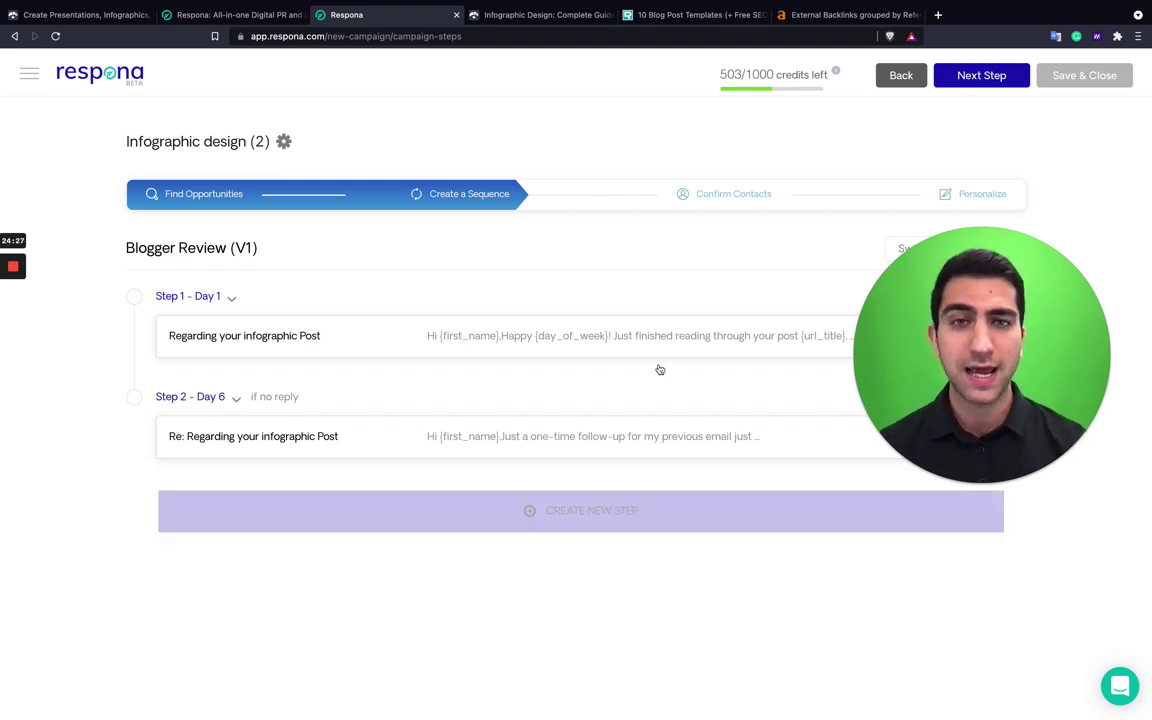
left_click(733, 200)
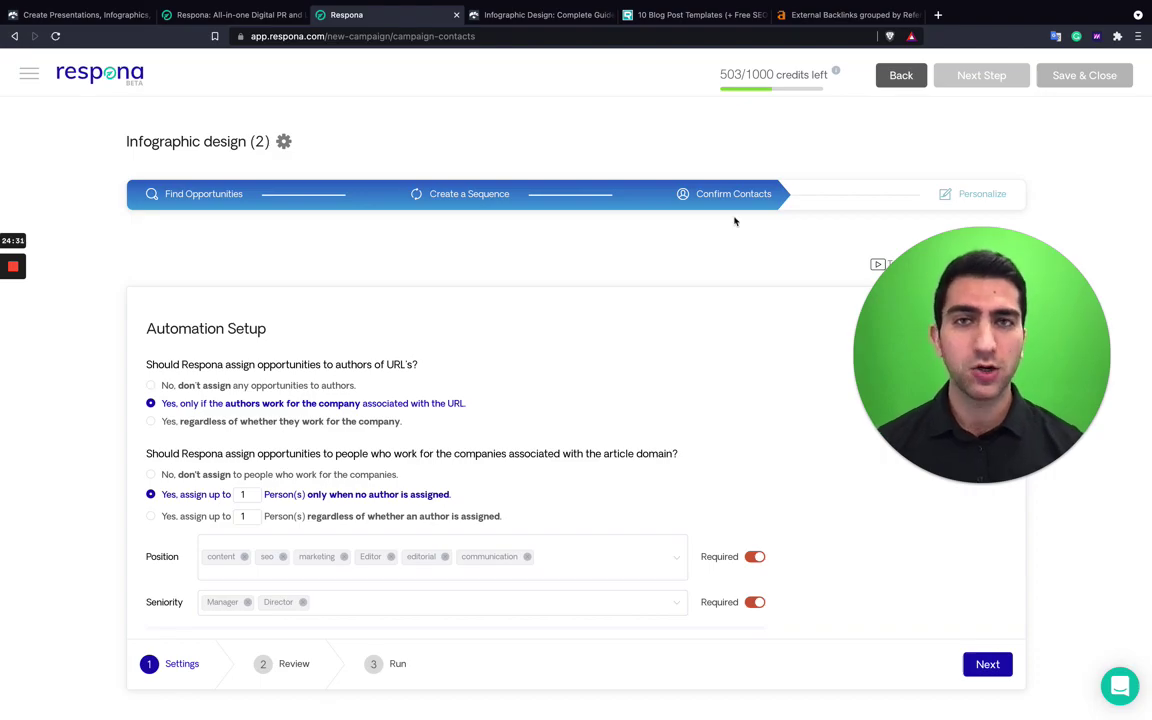
Step: Examine the author bylines of the 10 Blog Post Templates article and the Visme infographic design guide
left_click(680, 14)
scroll(507, 305, "up", 5)
scroll(507, 305, "up", 20)
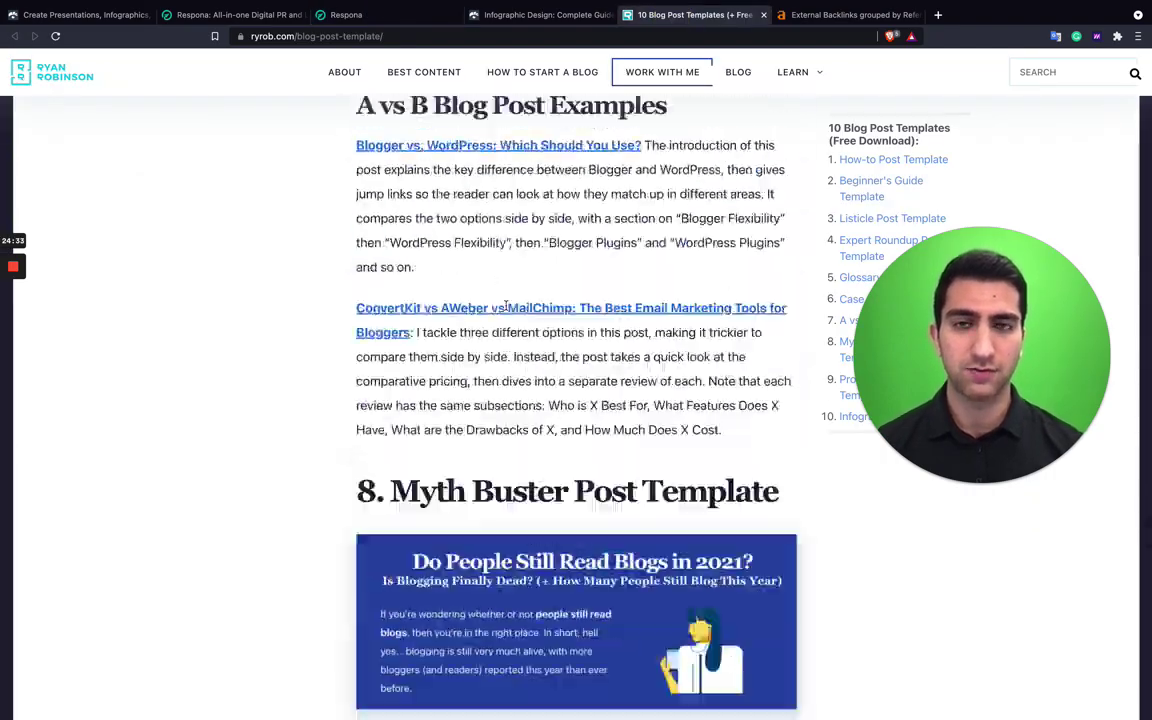
scroll(507, 311, "up", 20)
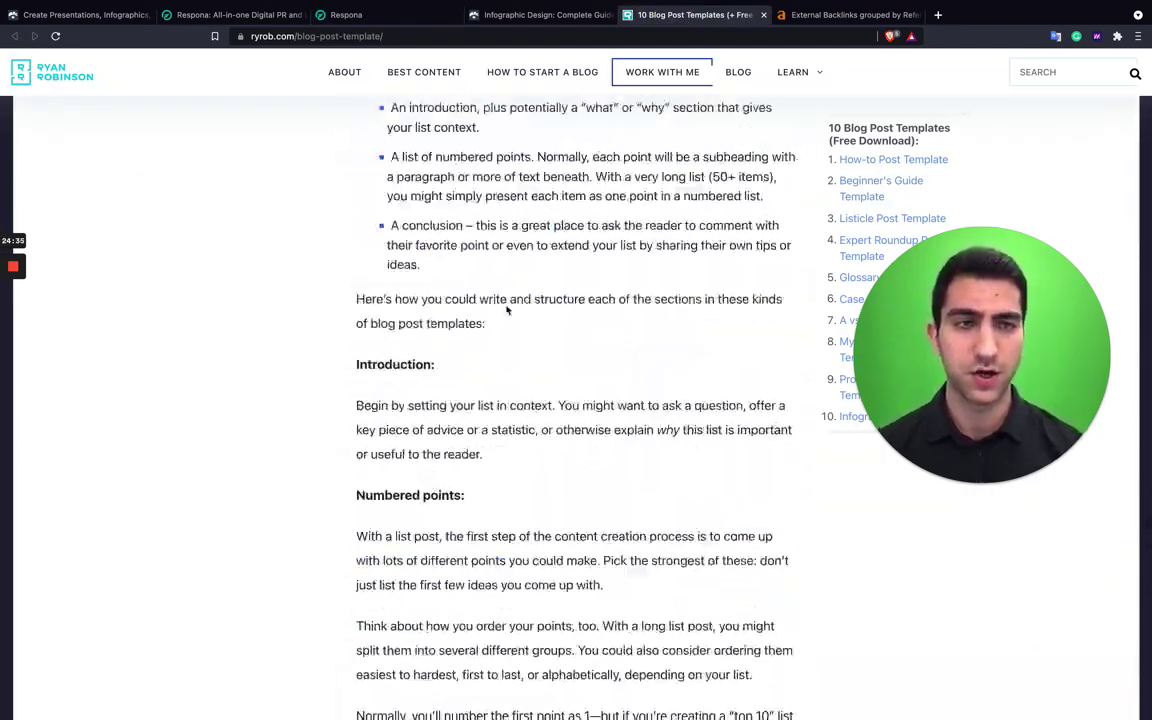
scroll(500, 295, "down", 3)
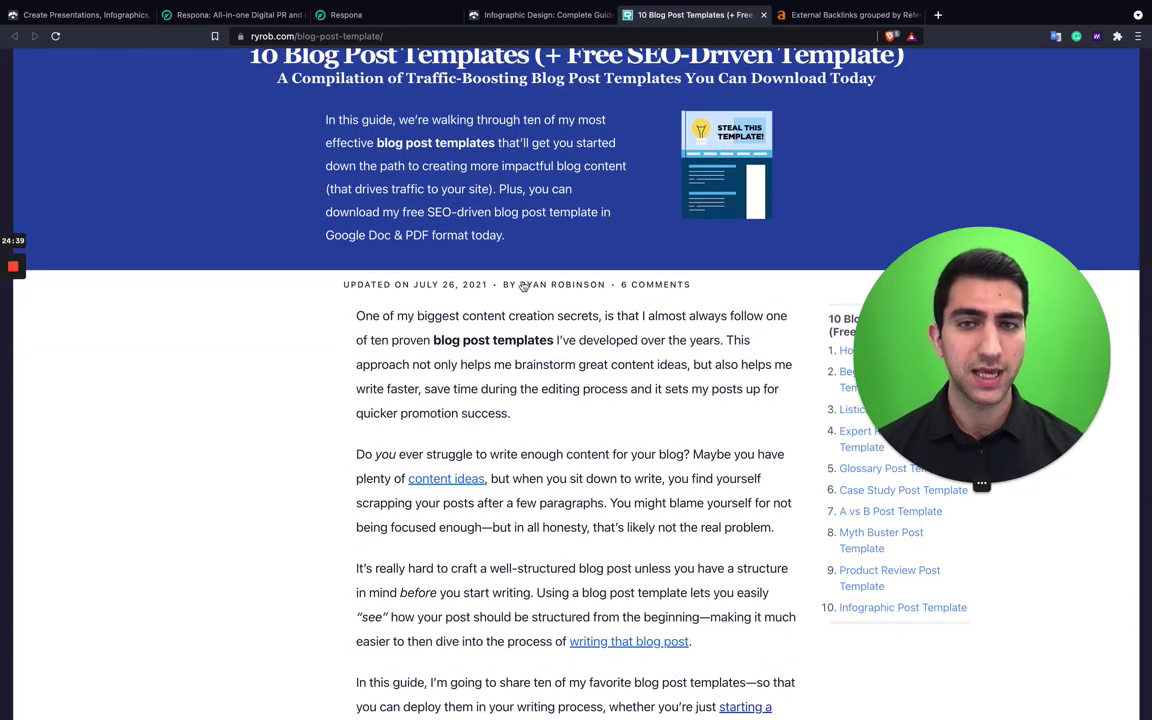
left_click(515, 12)
scroll(445, 430, "down", 2)
scroll(458, 506, "up", 2)
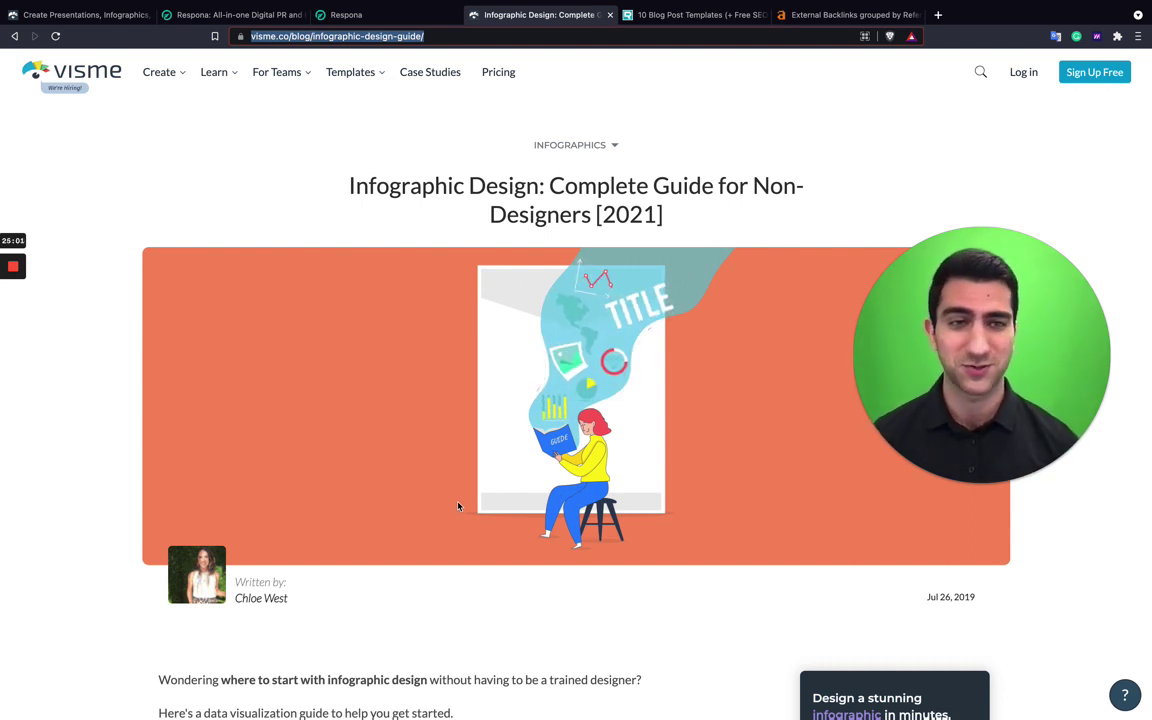
scroll(458, 506, "down", 3)
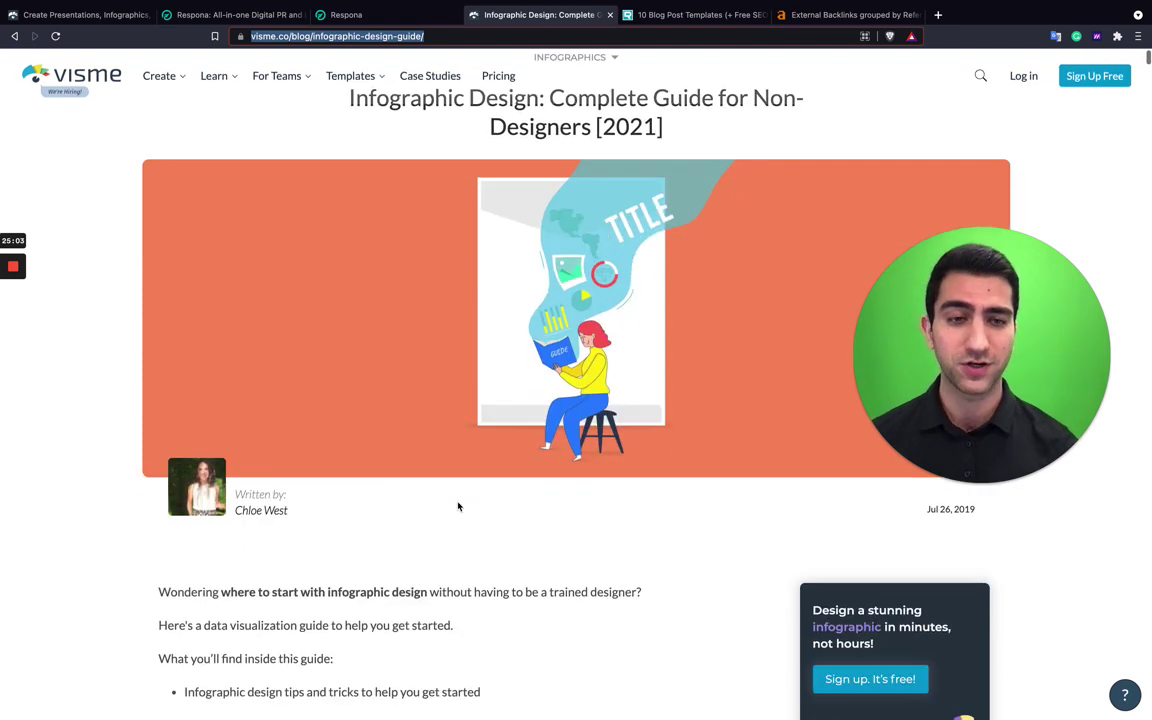
left_click_drag(255, 358, 303, 375)
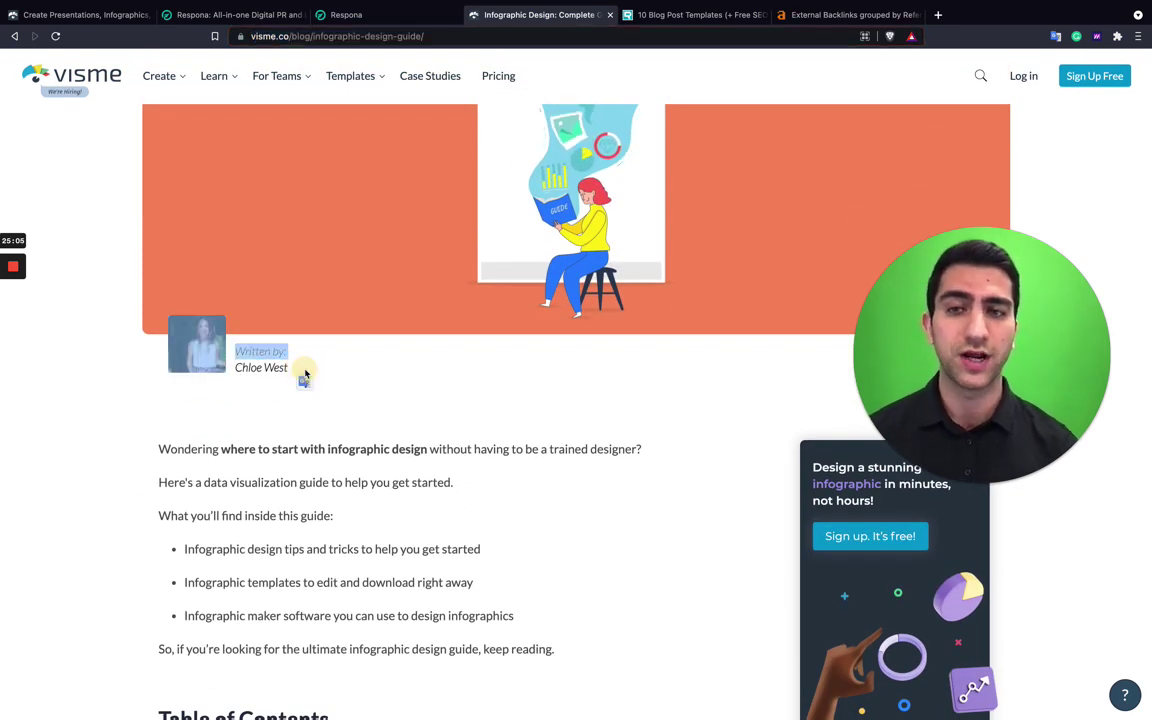
left_click(306, 373)
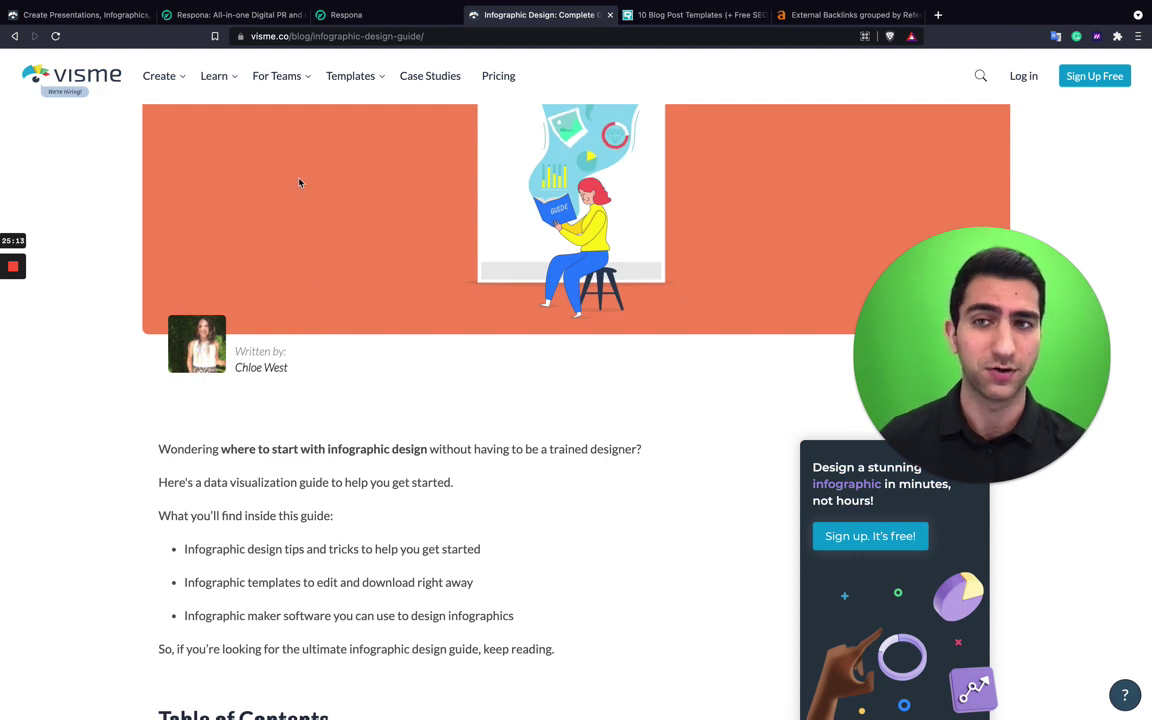
left_click(281, 369)
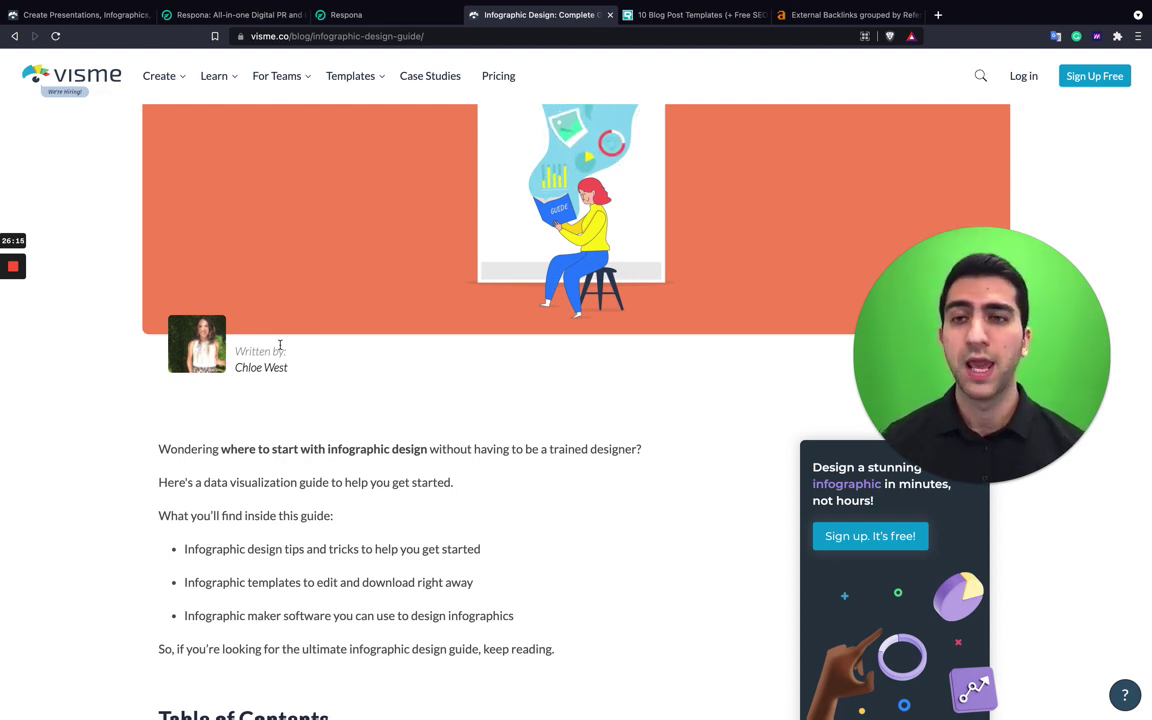
Step: In Respona, assign up to 2 people only when no author is assigned, and run the automation with an email on completion
left_click(367, 17)
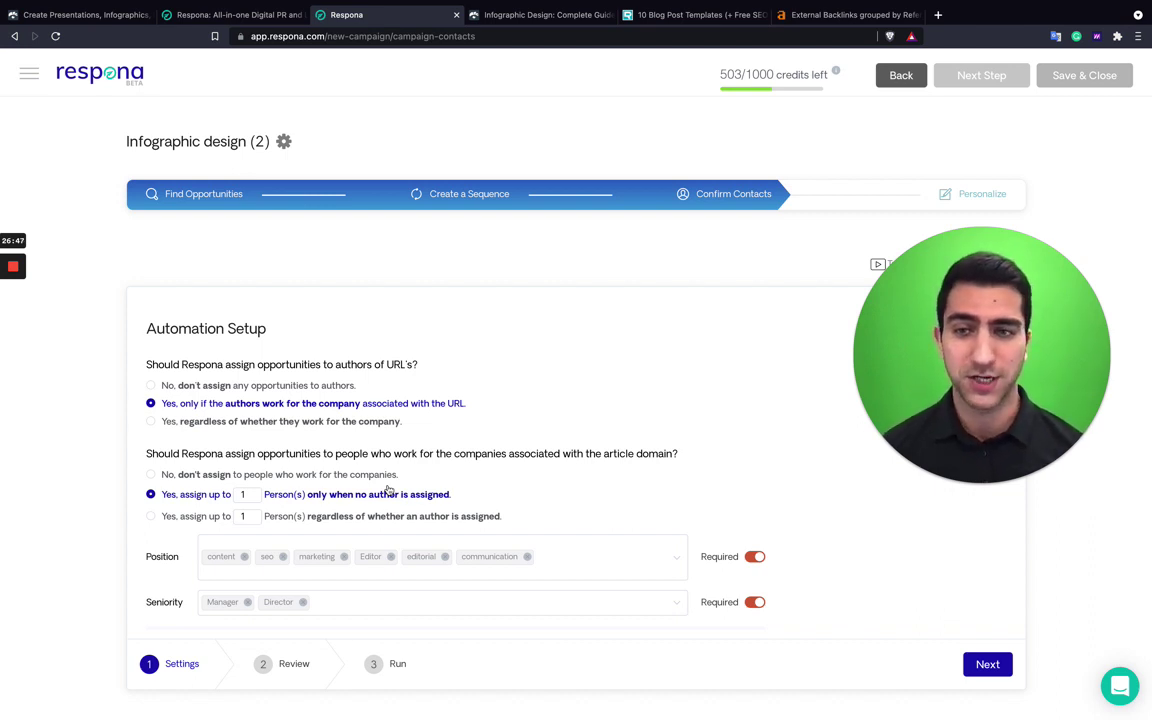
left_click(257, 492)
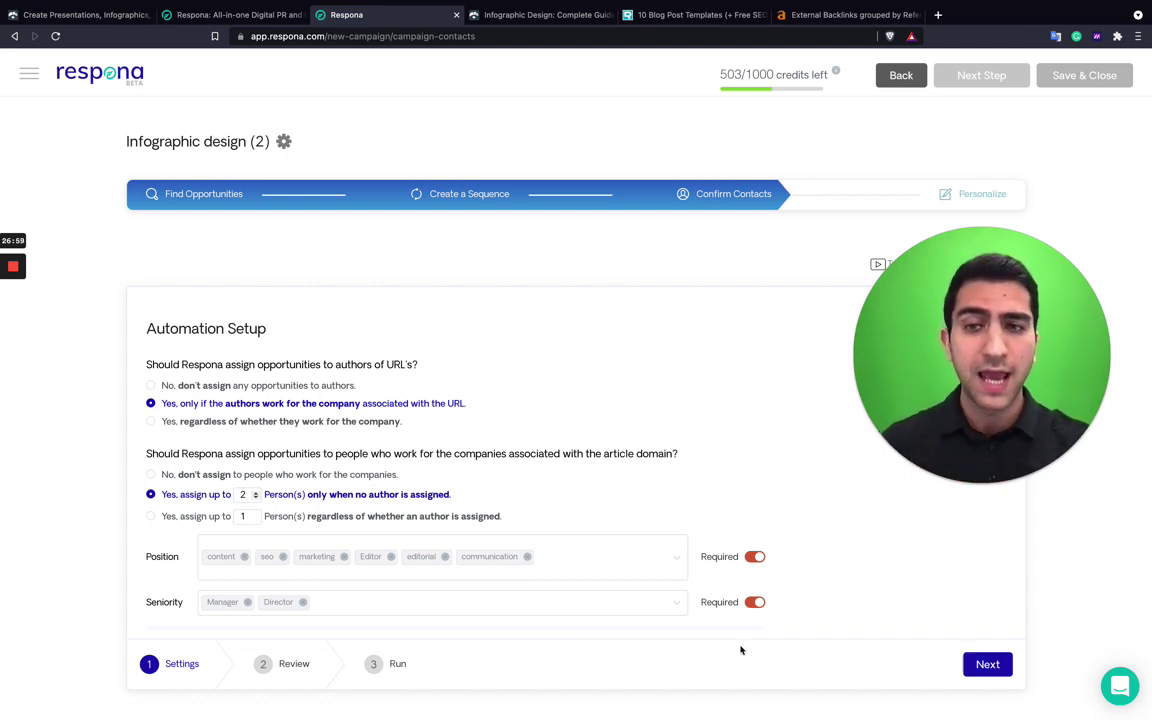
left_click(999, 664)
left_click(1001, 665)
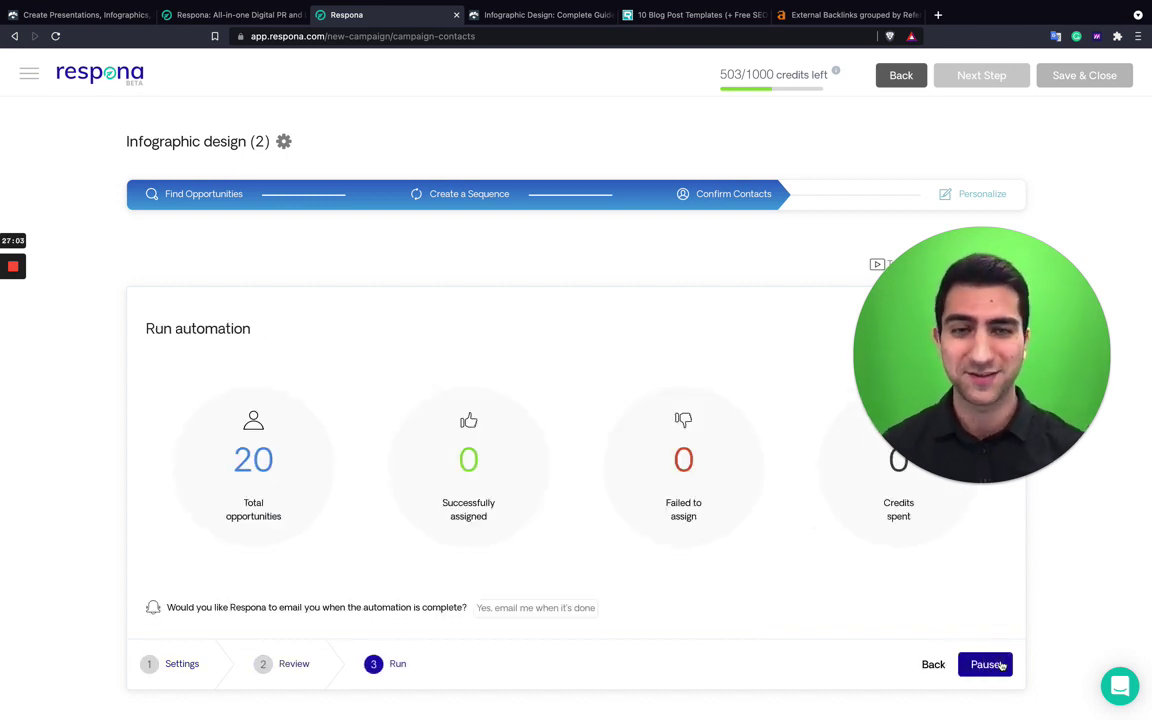
left_click(580, 608)
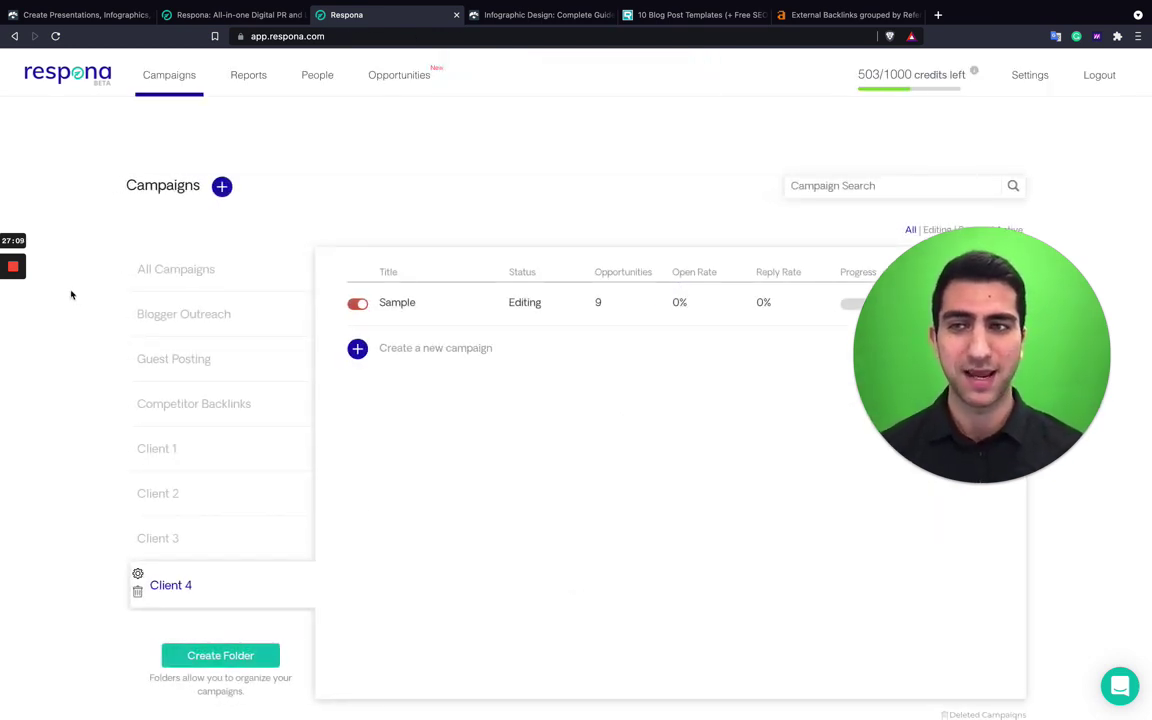
mouse_move(12, 300)
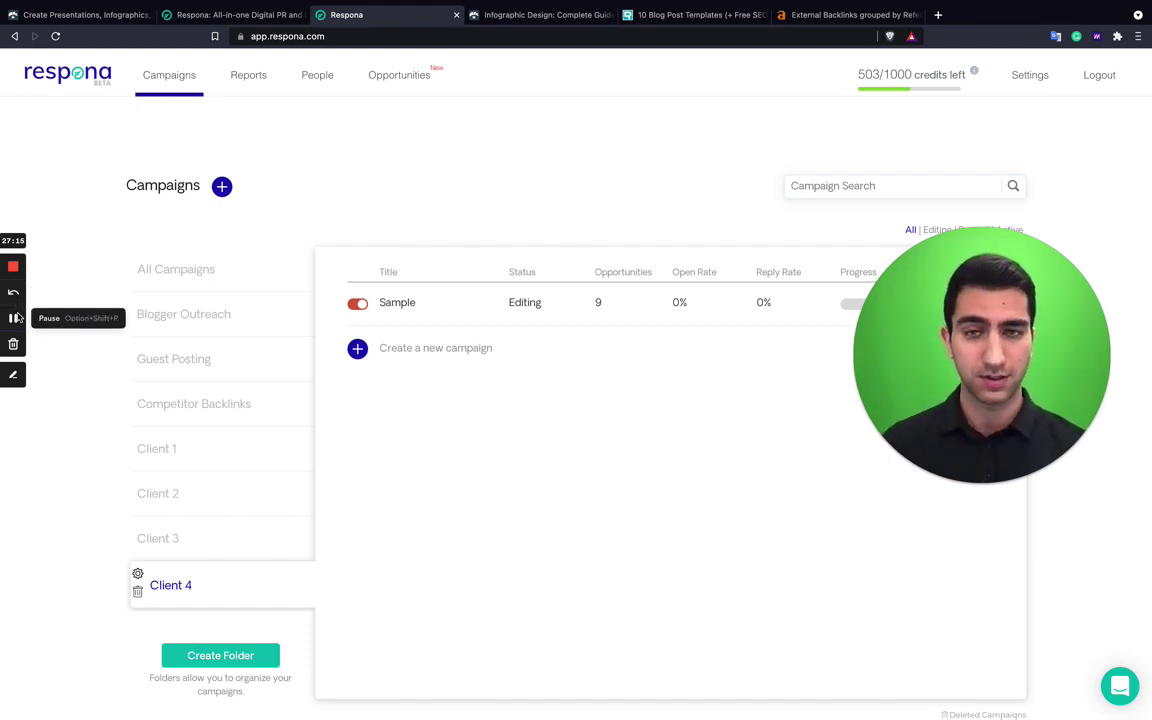
left_click(16, 317)
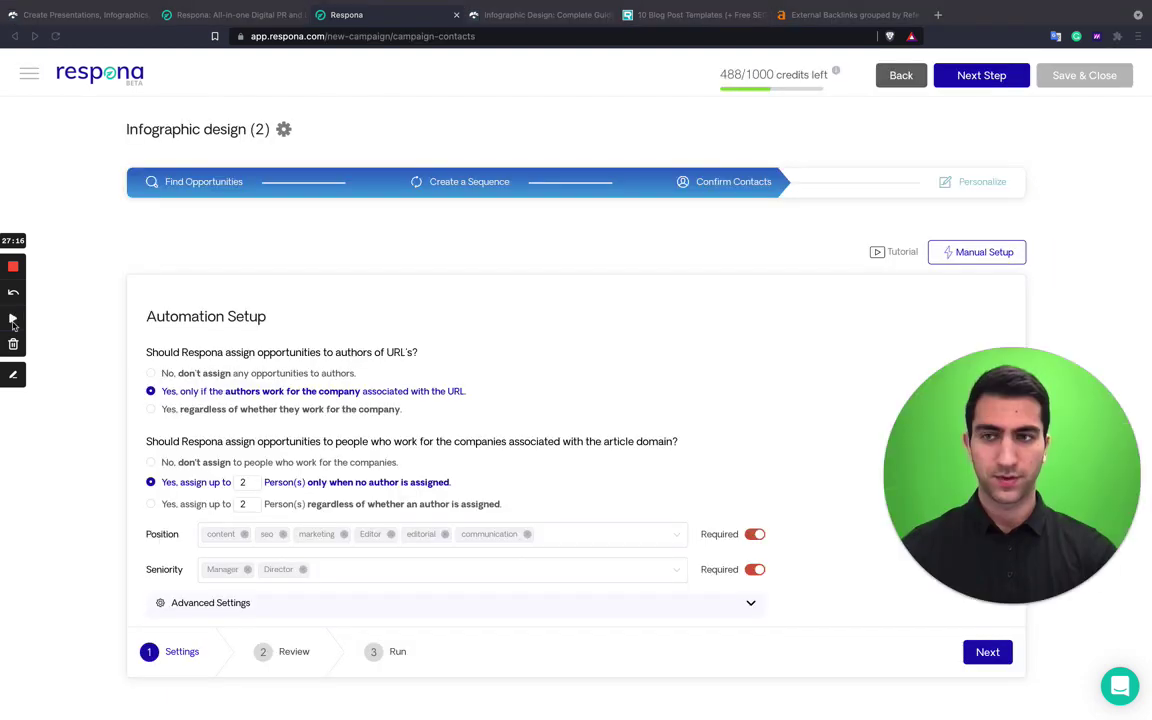
left_click(13, 320)
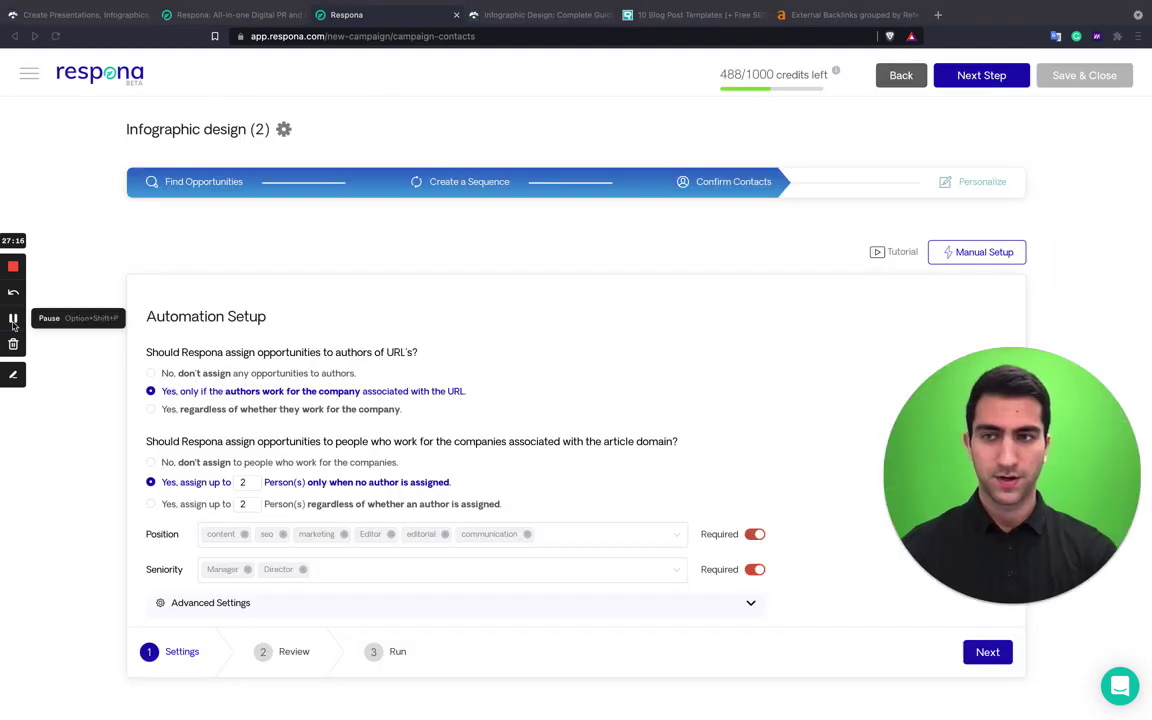
Step: Switch to manual setup and get the first blogger contact found with the ryrob.com domain for the 10 Blog Post Templates opportunity
left_click(980, 254)
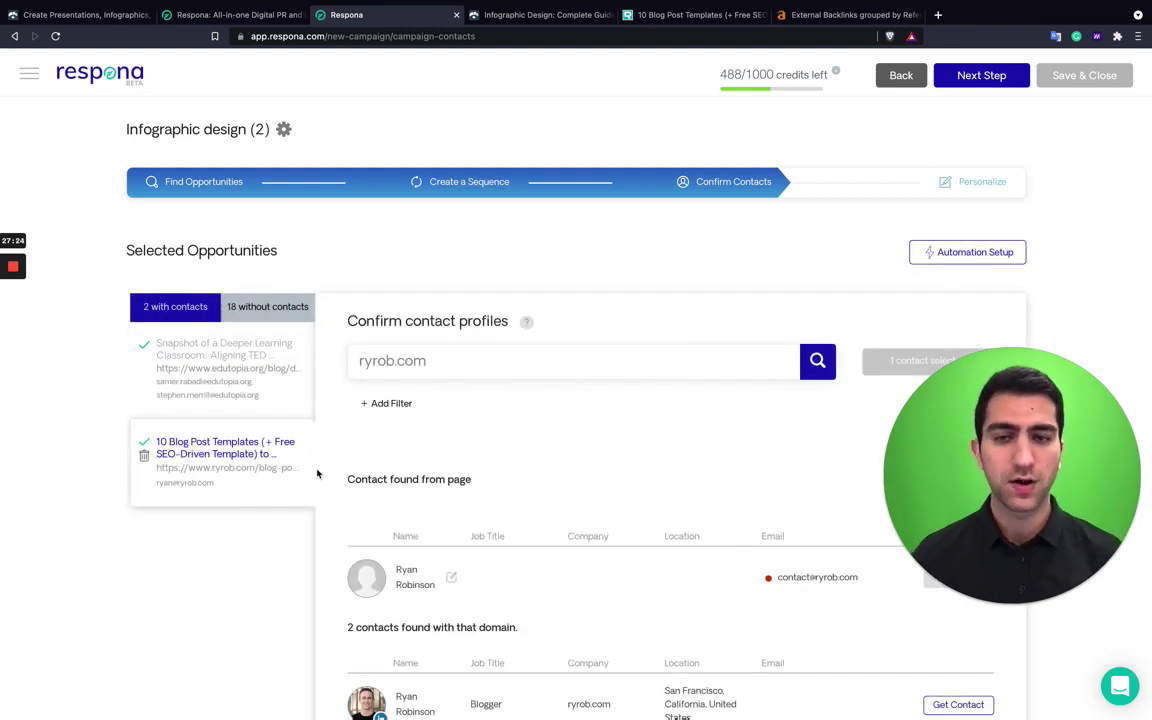
scroll(317, 472, "down", 3)
left_click_drag(1002, 533, 1003, 324)
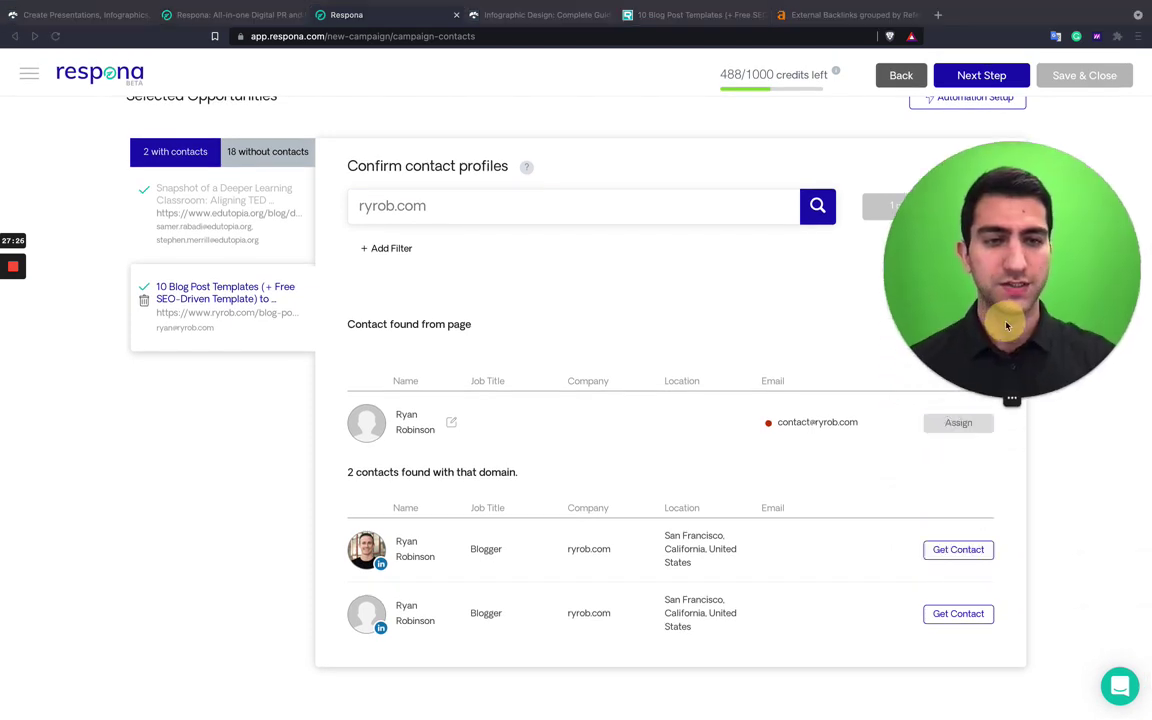
left_click(958, 553)
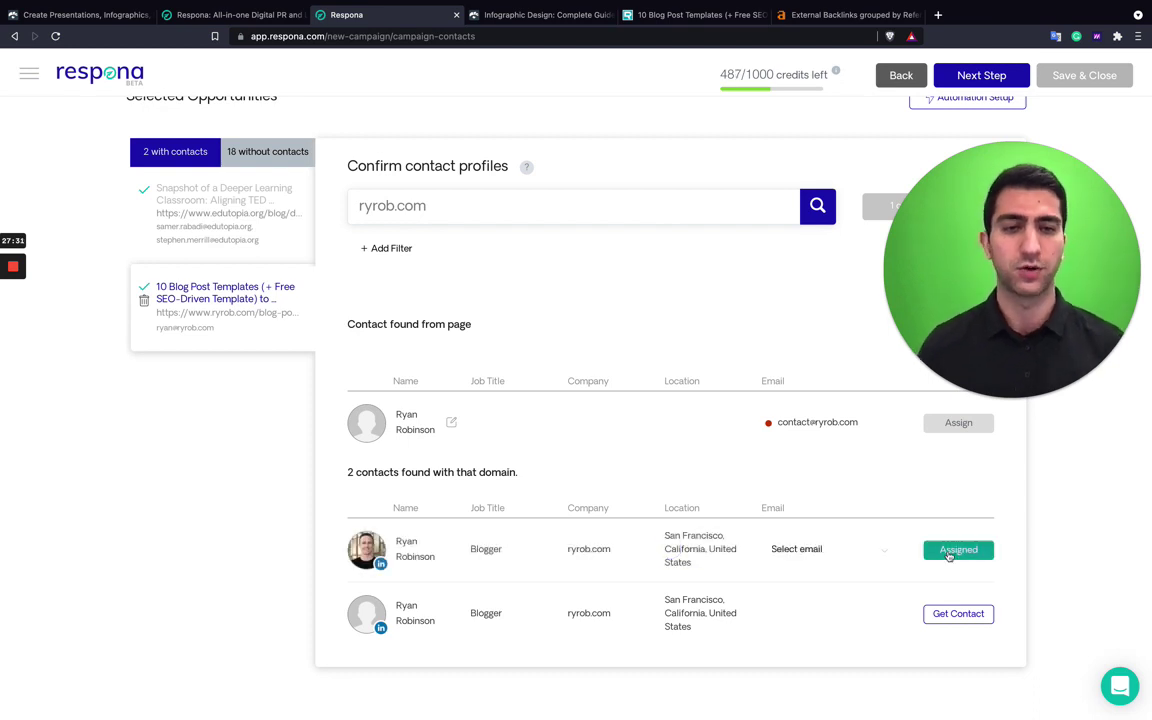
Step: Check the email options for the assigned ryrob.com blogger and proceed to the personalization stage
left_click(874, 552)
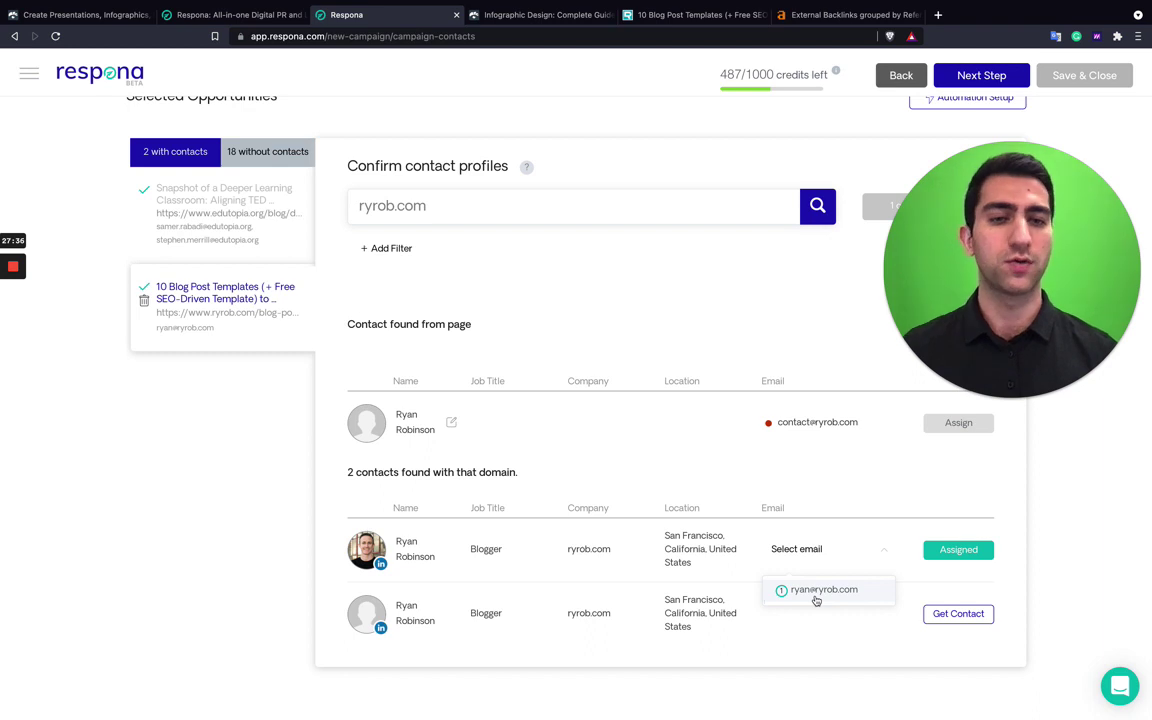
left_click(815, 496)
scroll(760, 345, "up", 1)
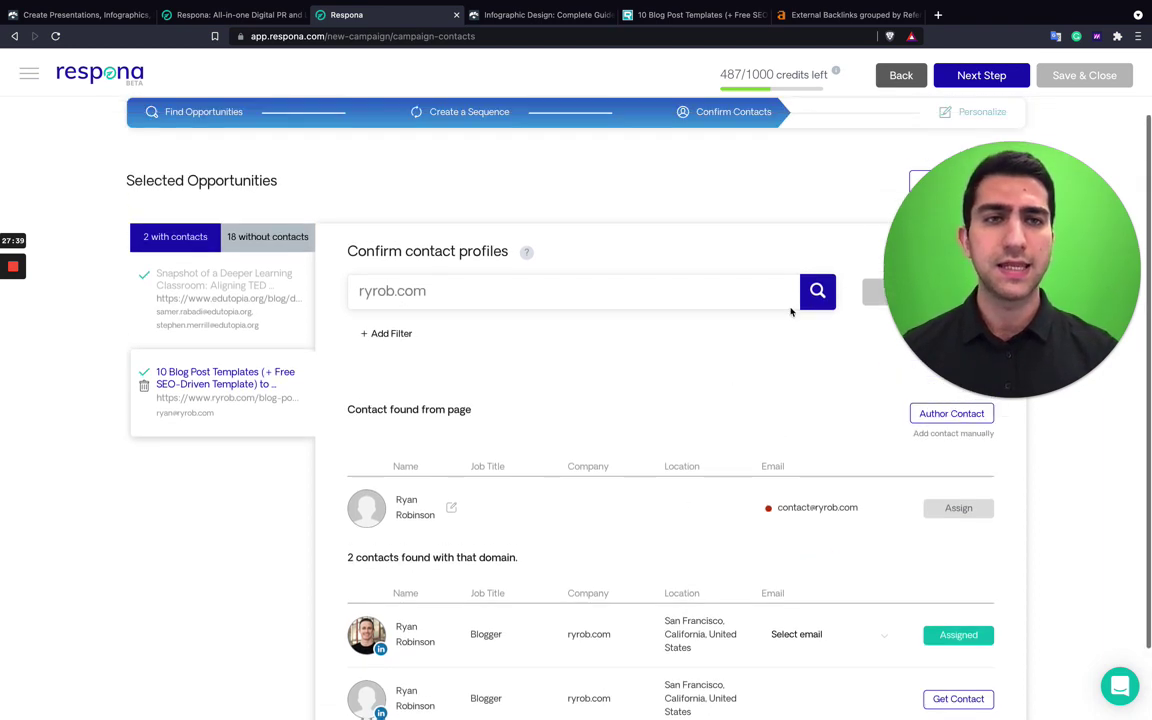
left_click(981, 76)
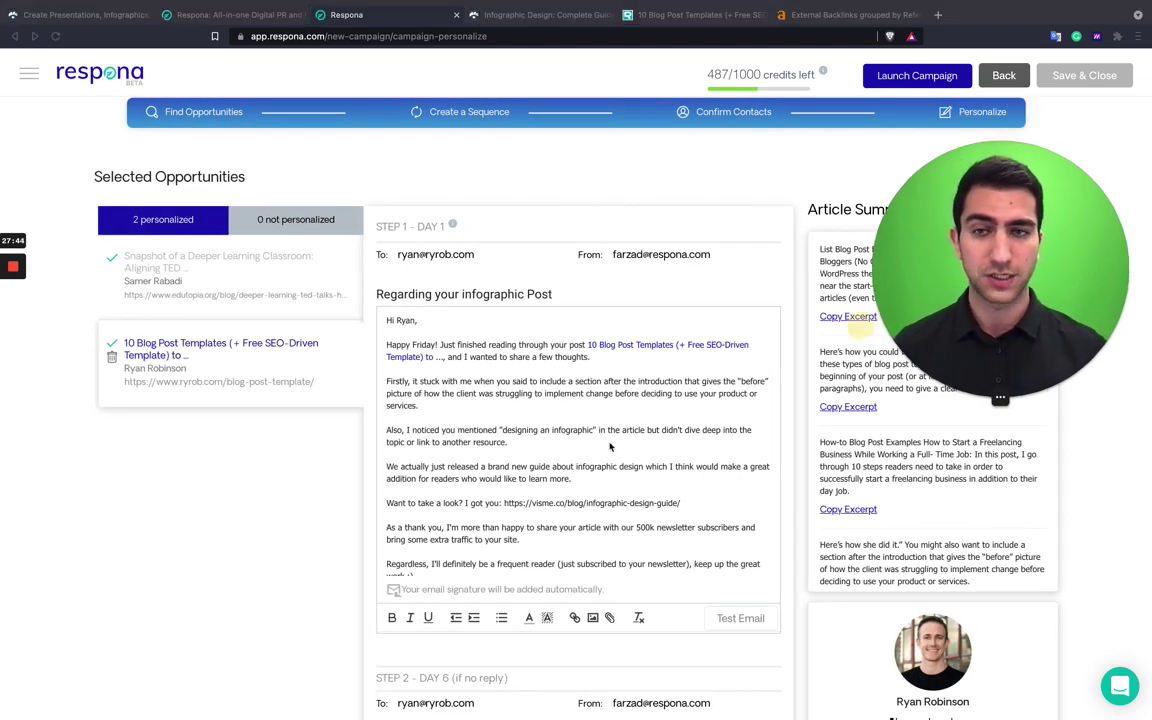
Step: Review the personalized Step 1 email and the article summary excerpts for the 10 Blog Post Templates opportunity
left_click_drag(1010, 380, 68, 637)
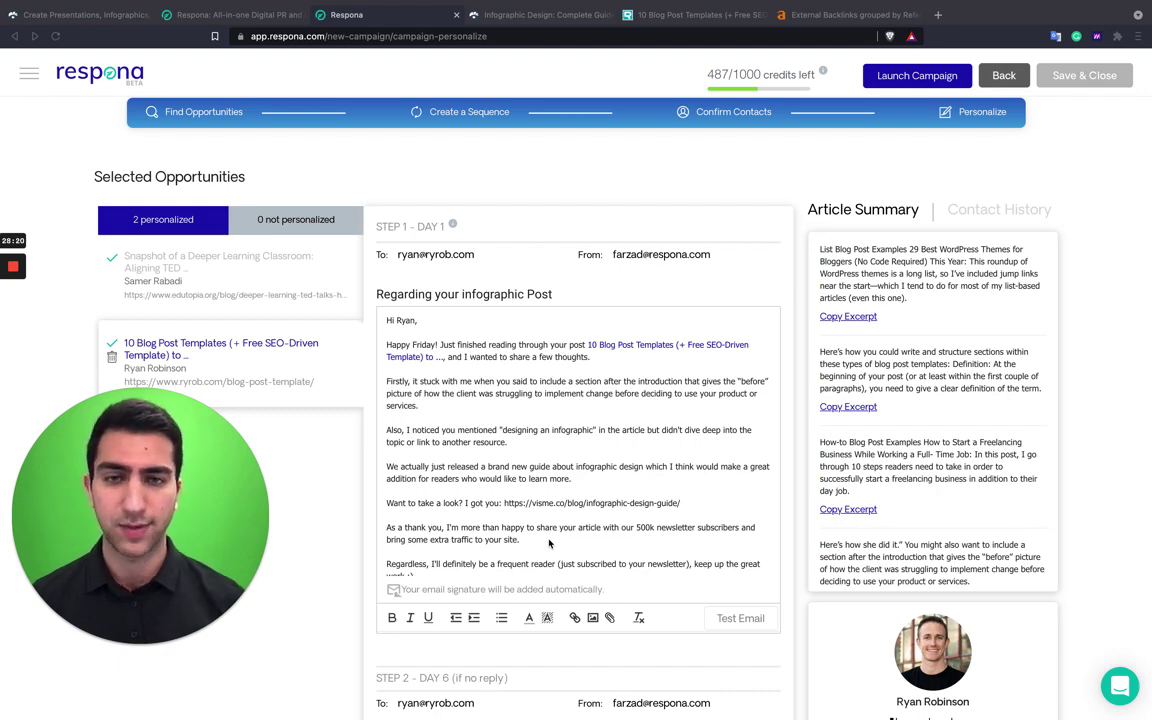
scroll(648, 464, "down", 1)
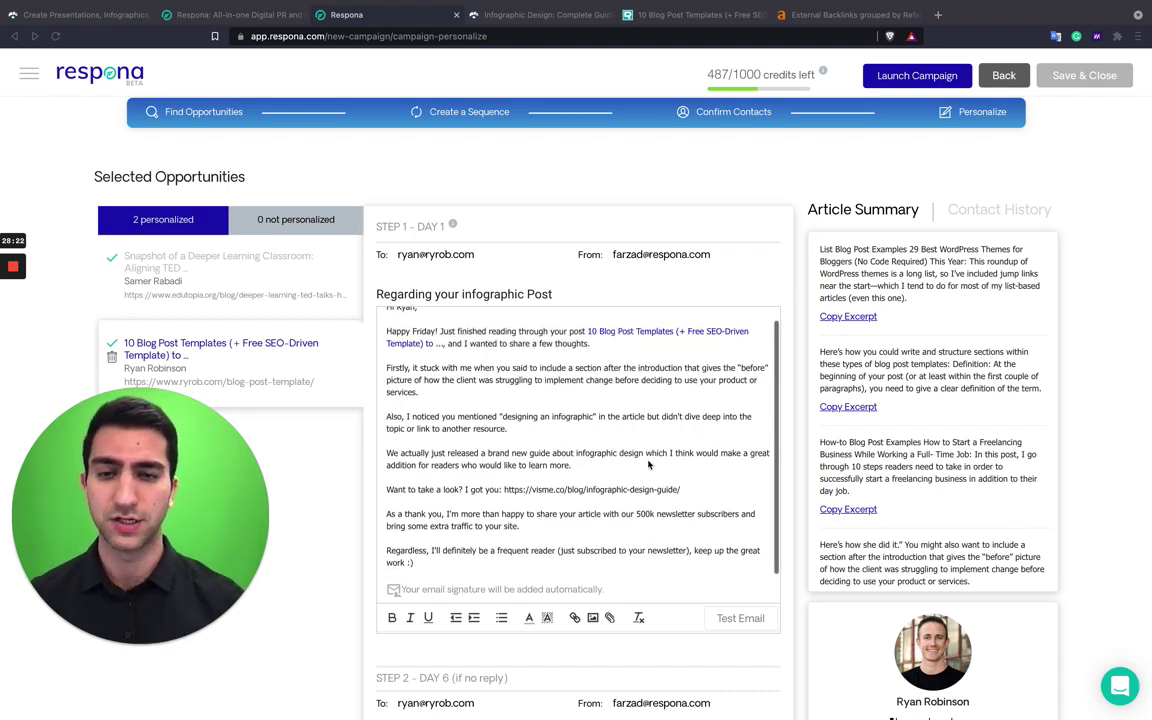
key("ctrl+Left")
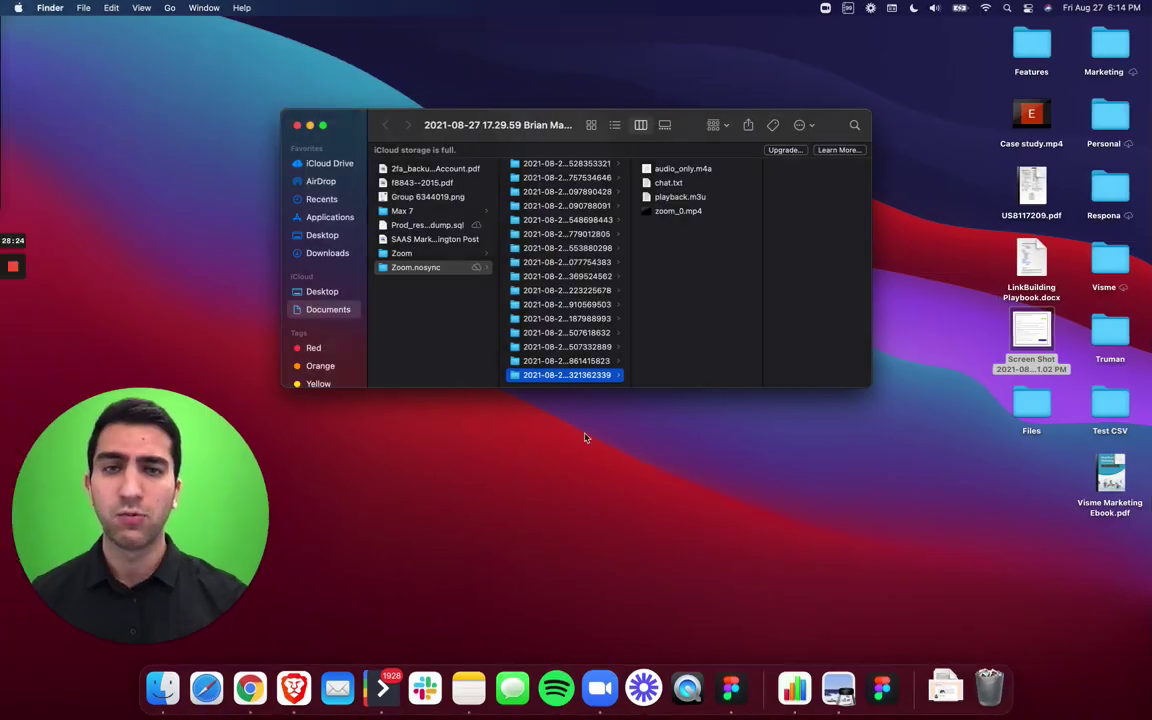
key("ctrl+Right")
scroll(584, 433, "up", 1)
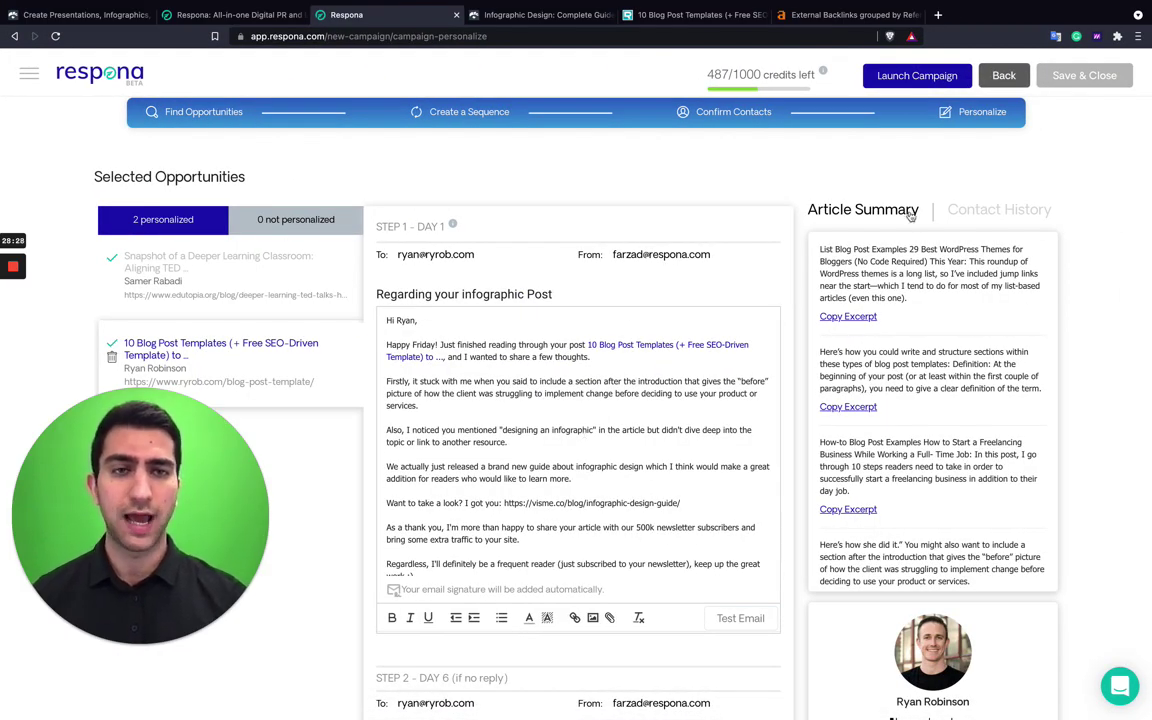
scroll(924, 309, "down", 3)
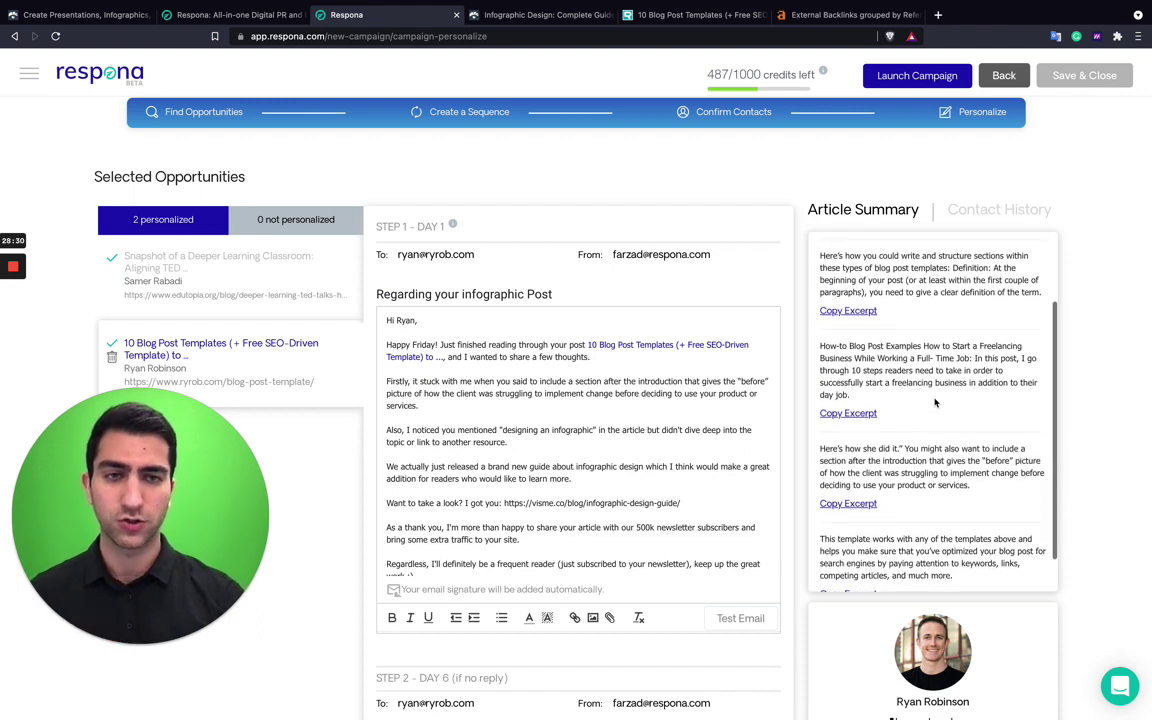